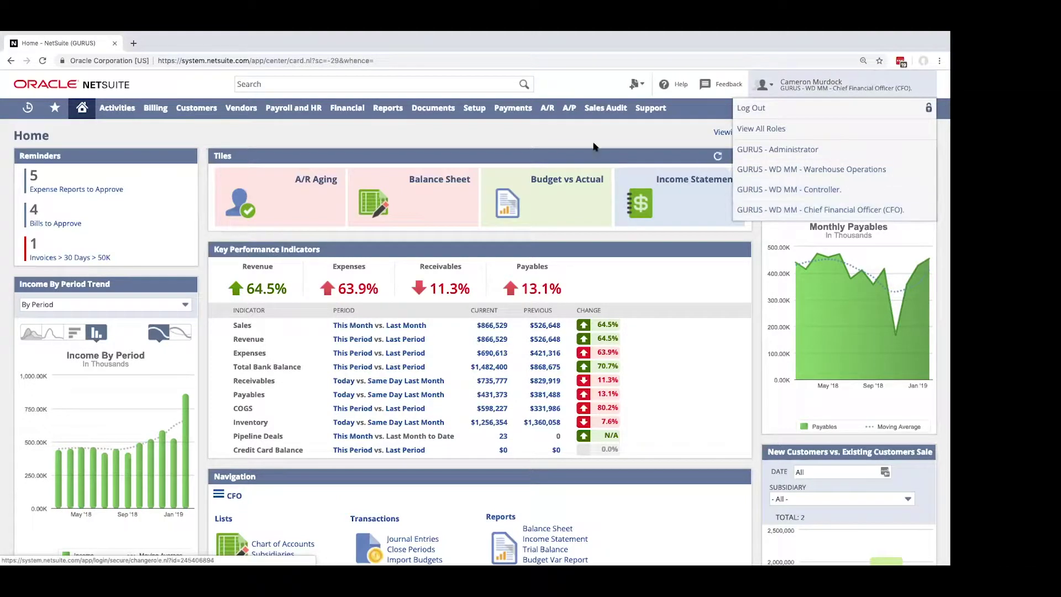
# Step: Search all records for "smith", narrow the search to customers with "cu:smith", and clear the search
pyautogui.click(243, 84)
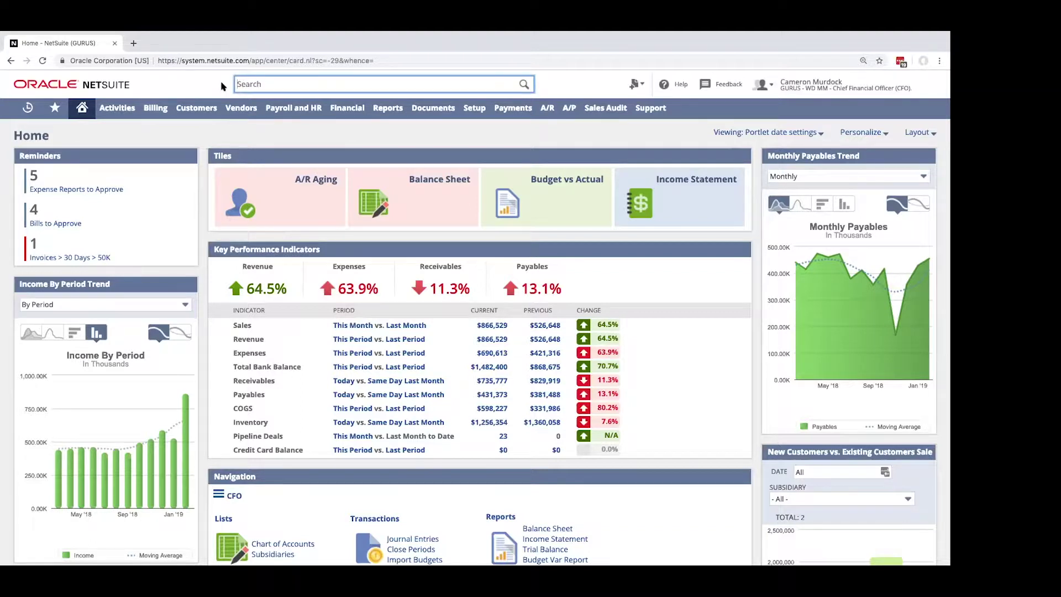
pyautogui.write('smith')
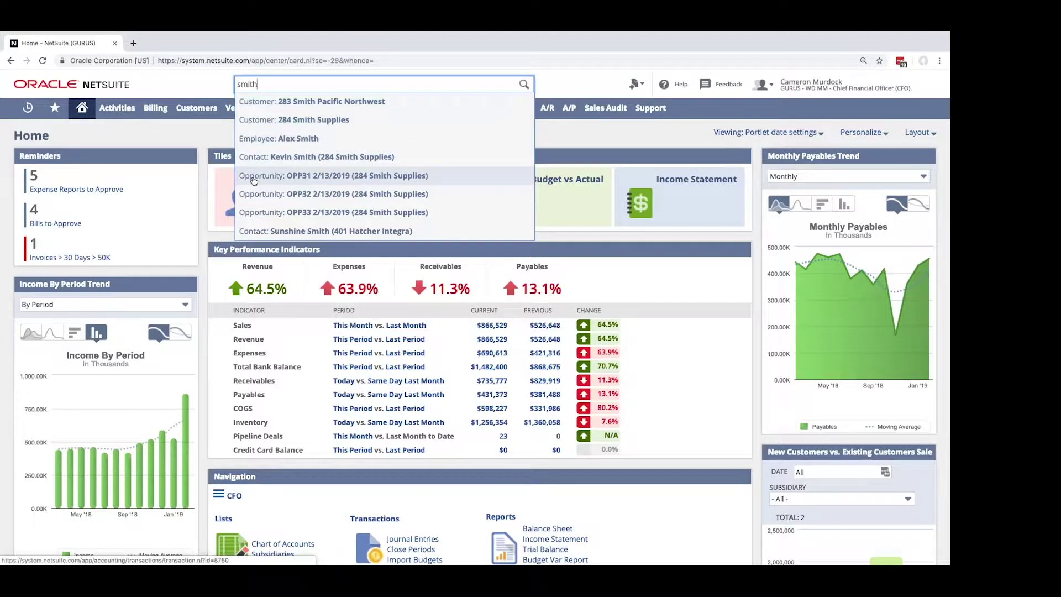
pyautogui.click(236, 85)
pyautogui.write('cu:')
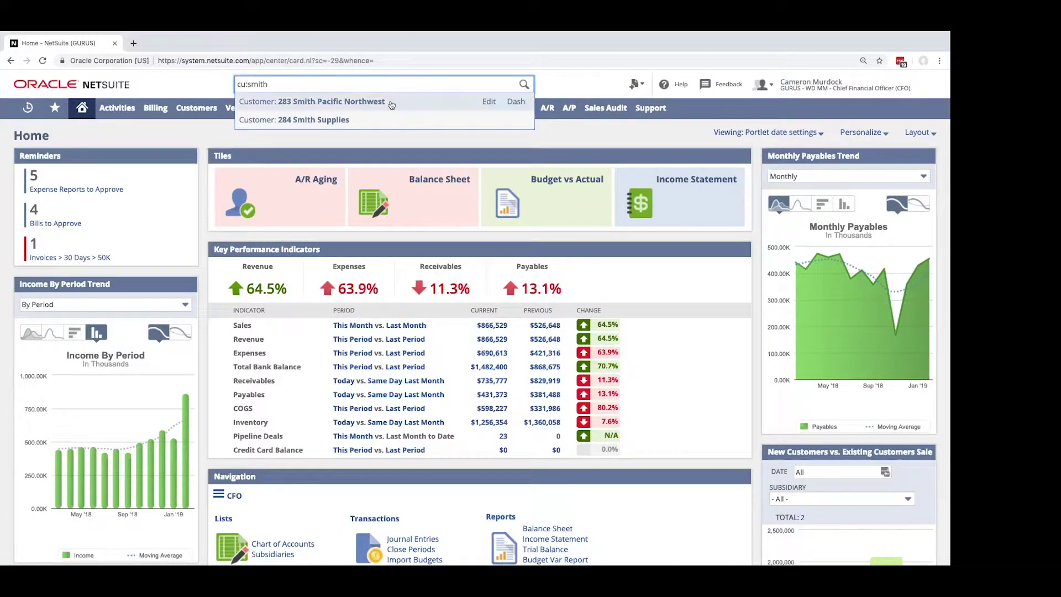
pyautogui.moveTo(269, 84); pyautogui.dragTo(226, 85)
pyautogui.press('BackSpace')
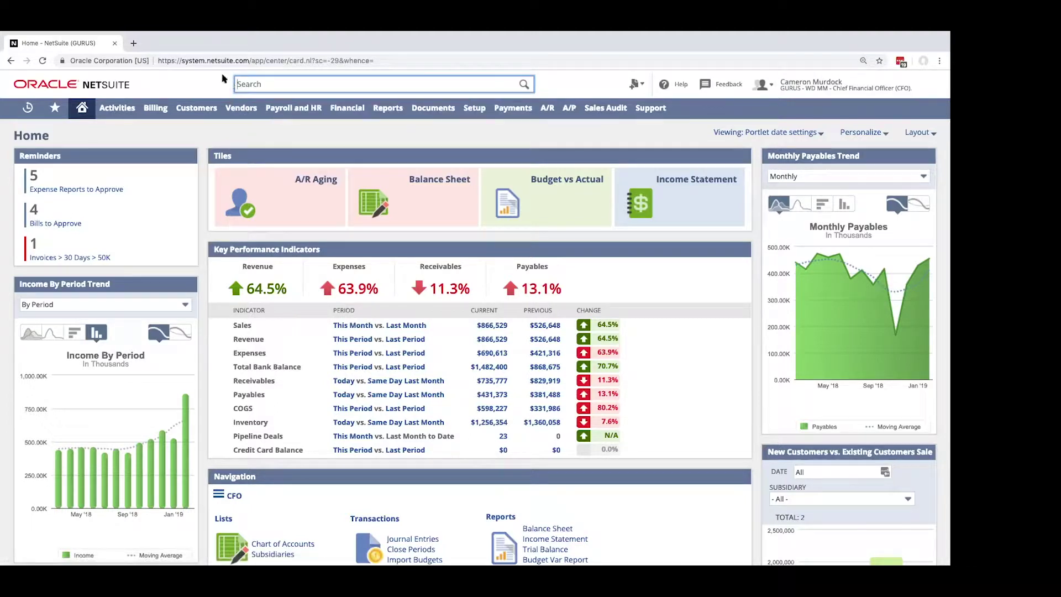
pyautogui.click(223, 79)
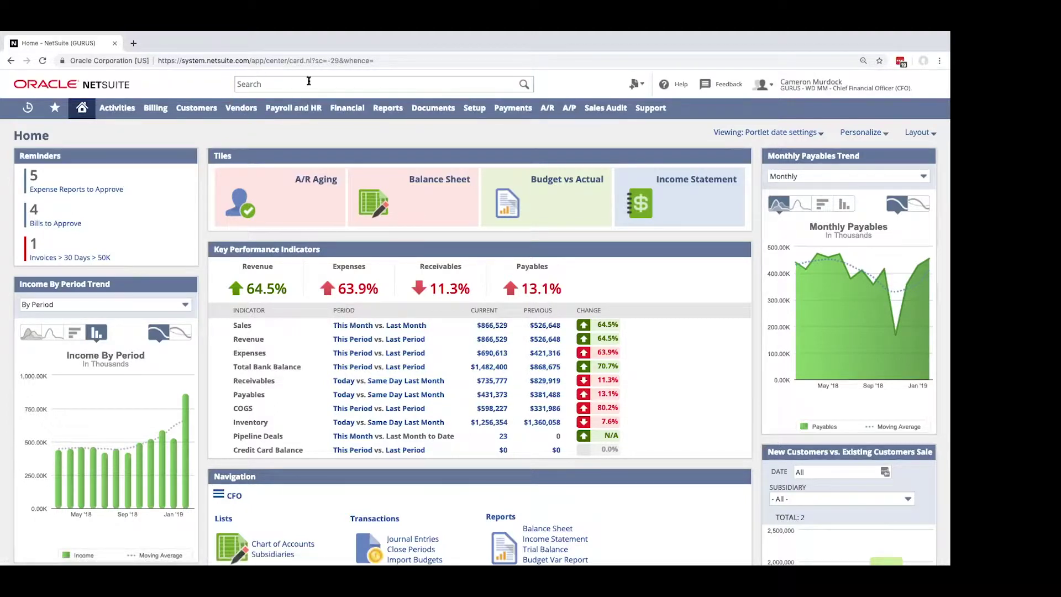
# Step: Search the Help Center for "accounting", read the Accounting Preferences topic, and close the Help Center
pyautogui.moveTo(637, 85)
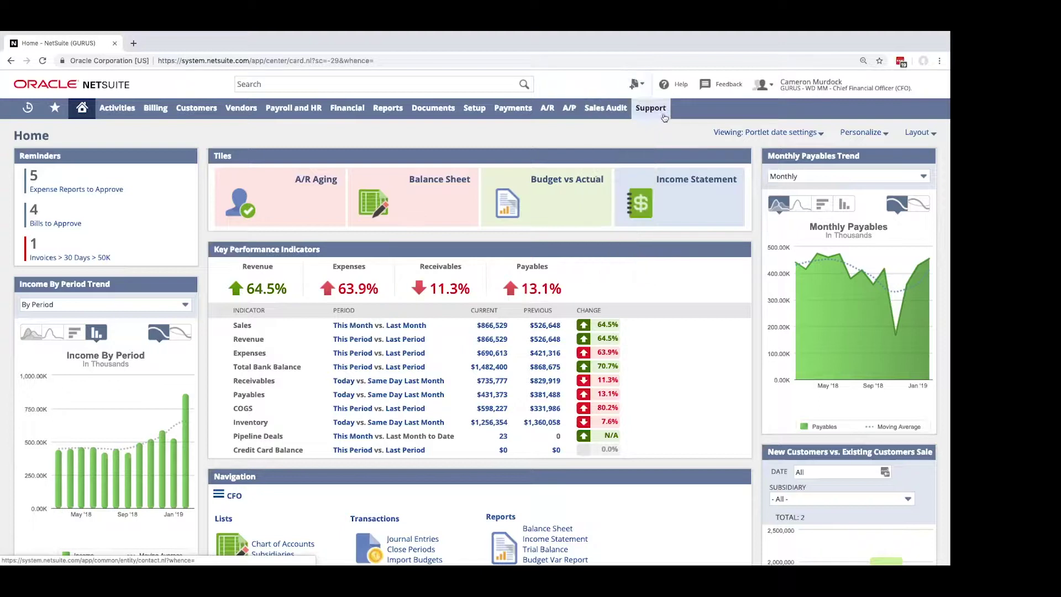
pyautogui.click(678, 90)
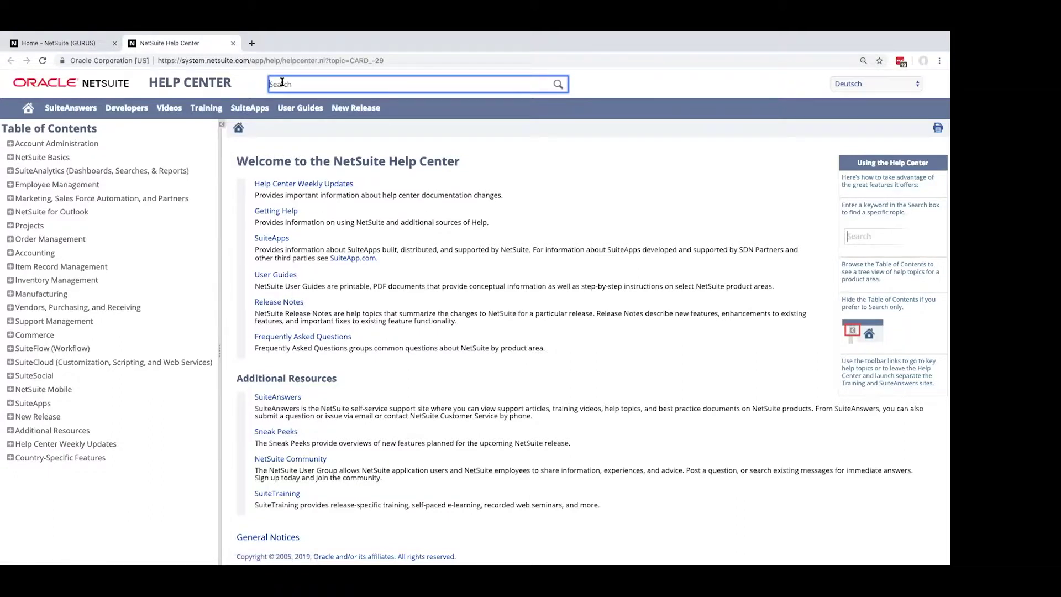
pyautogui.write('ac')
pyautogui.press('Return')
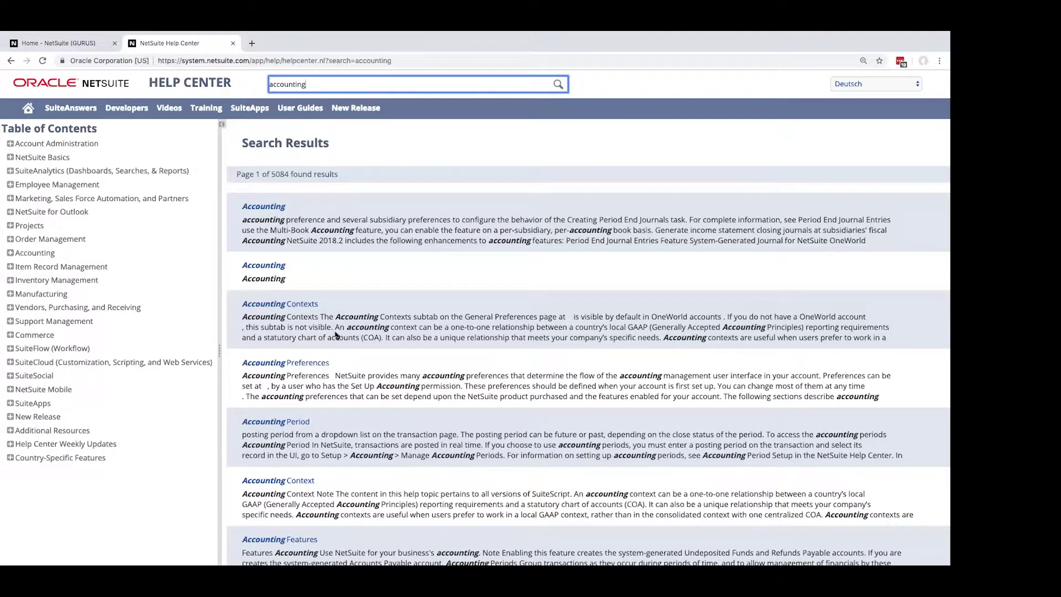
pyautogui.click(312, 365)
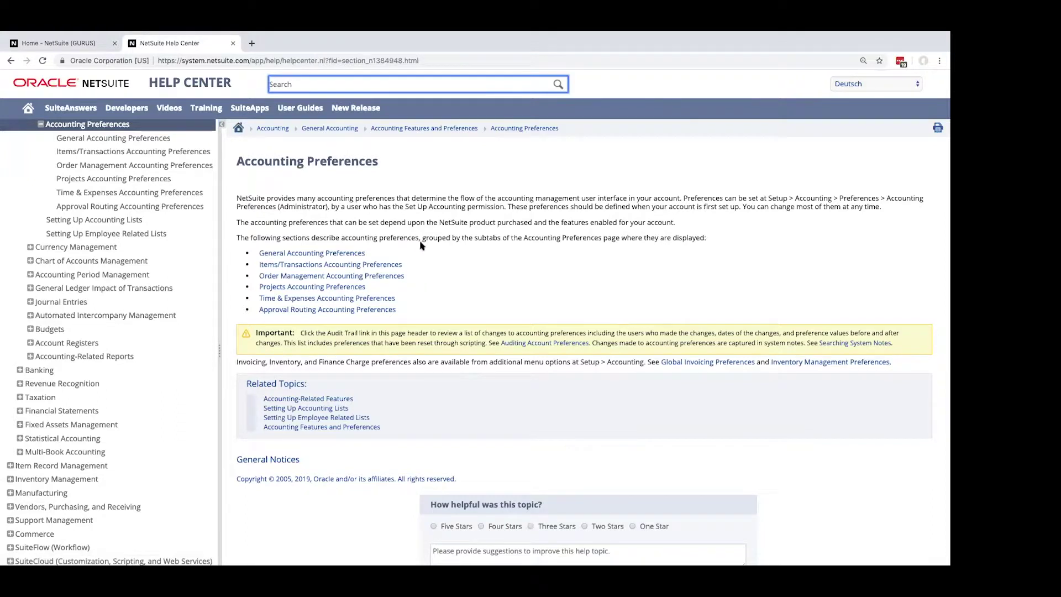
pyautogui.click(232, 43)
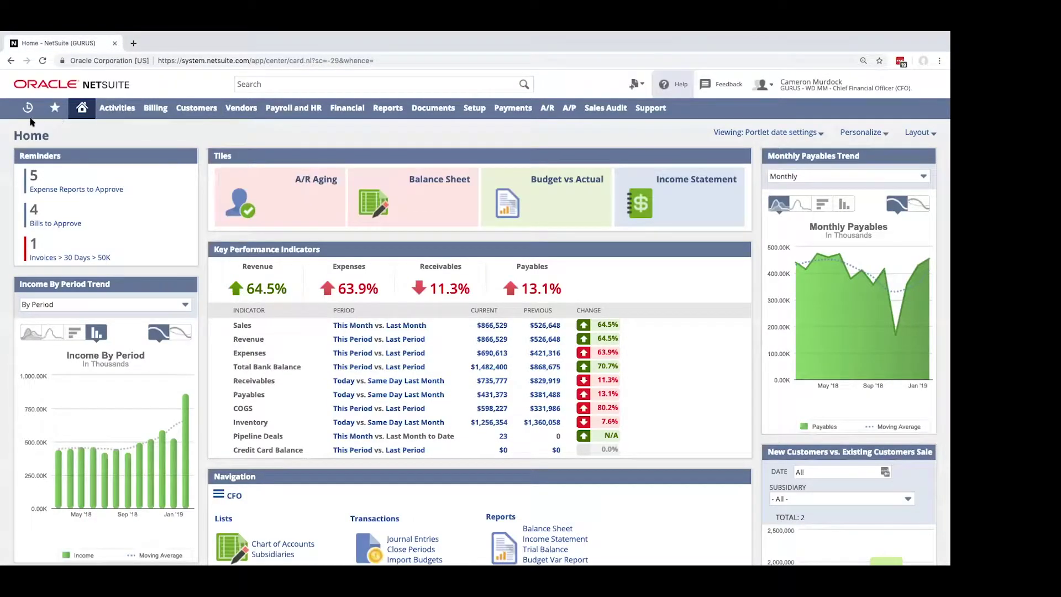
# Step: Review the recently viewed records and the edit option offered for the bill and sales order
pyautogui.moveTo(32, 113)
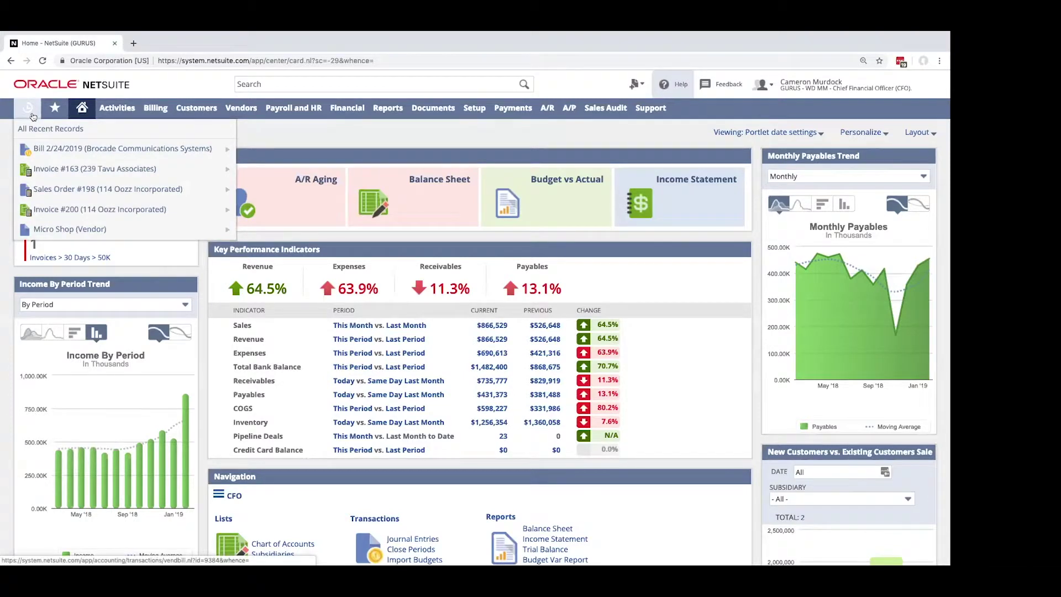
pyautogui.moveTo(62, 154)
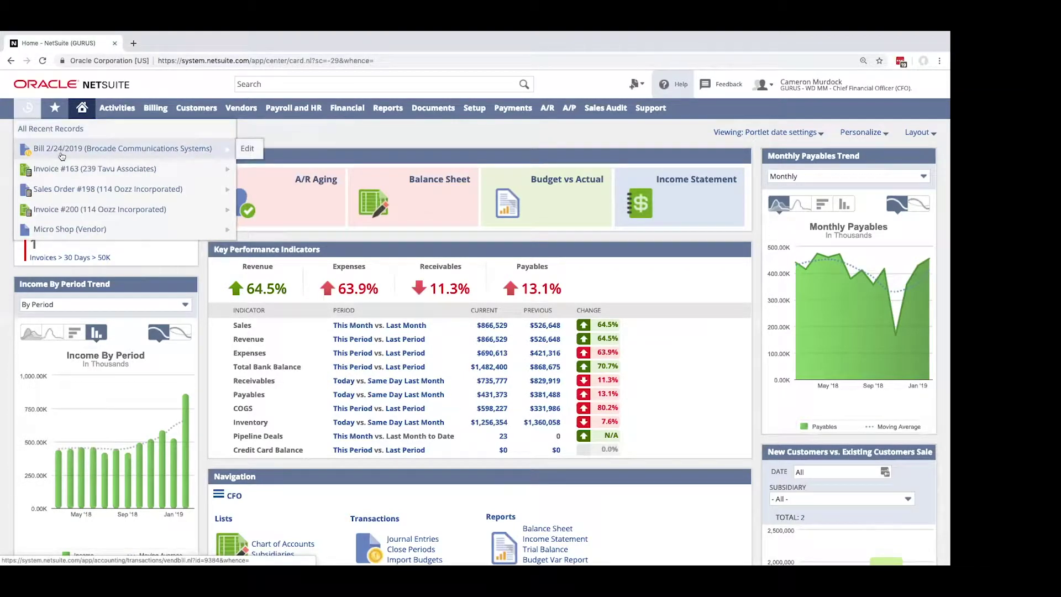
pyautogui.moveTo(62, 188)
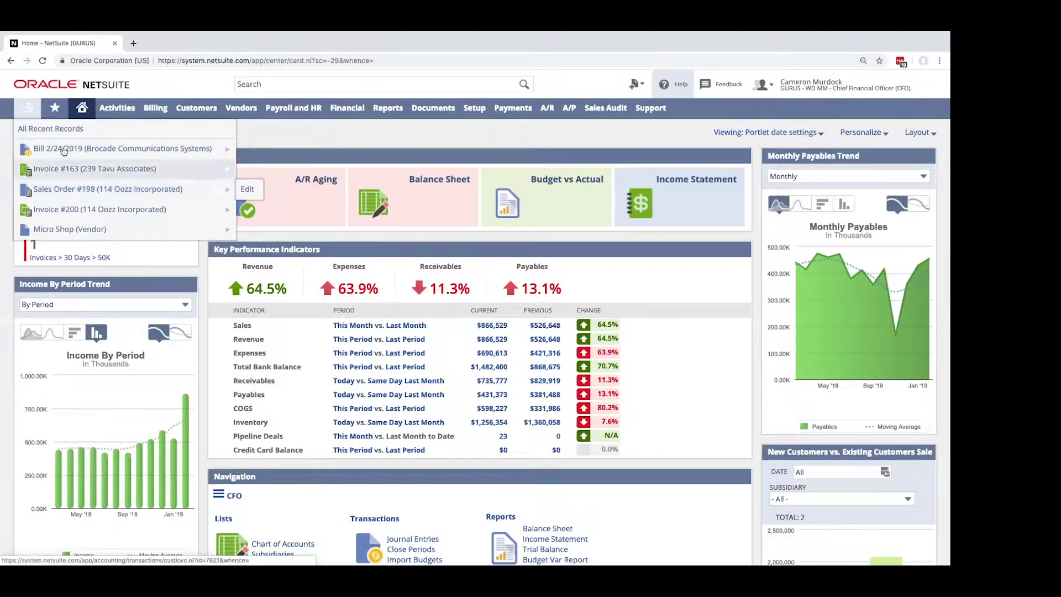
pyautogui.moveTo(63, 118)
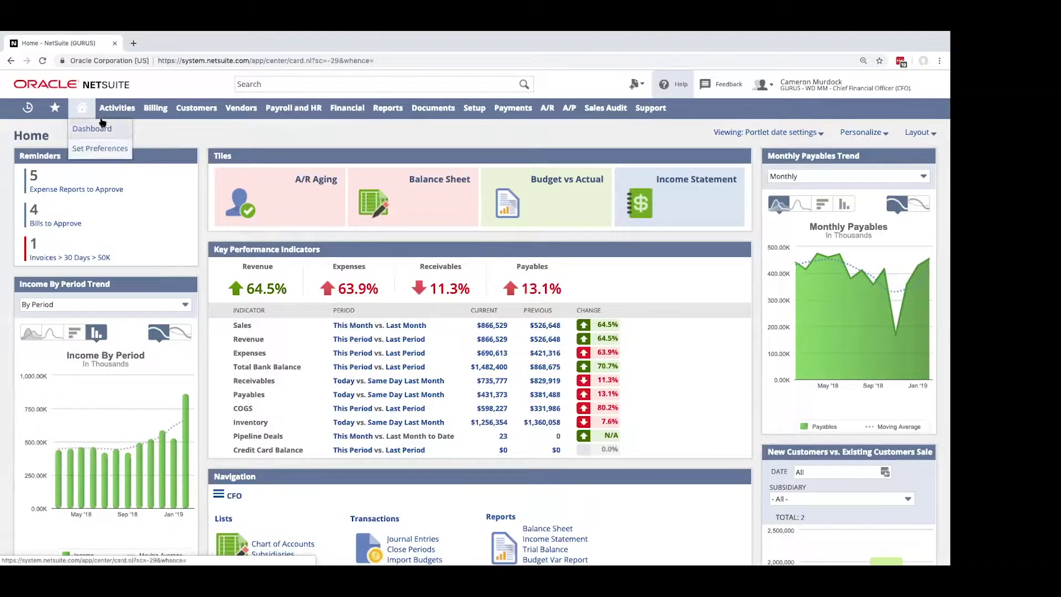
# Step: Look through the Financial banking options, including checks and deposits, and the available report categories
pyautogui.moveTo(125, 112)
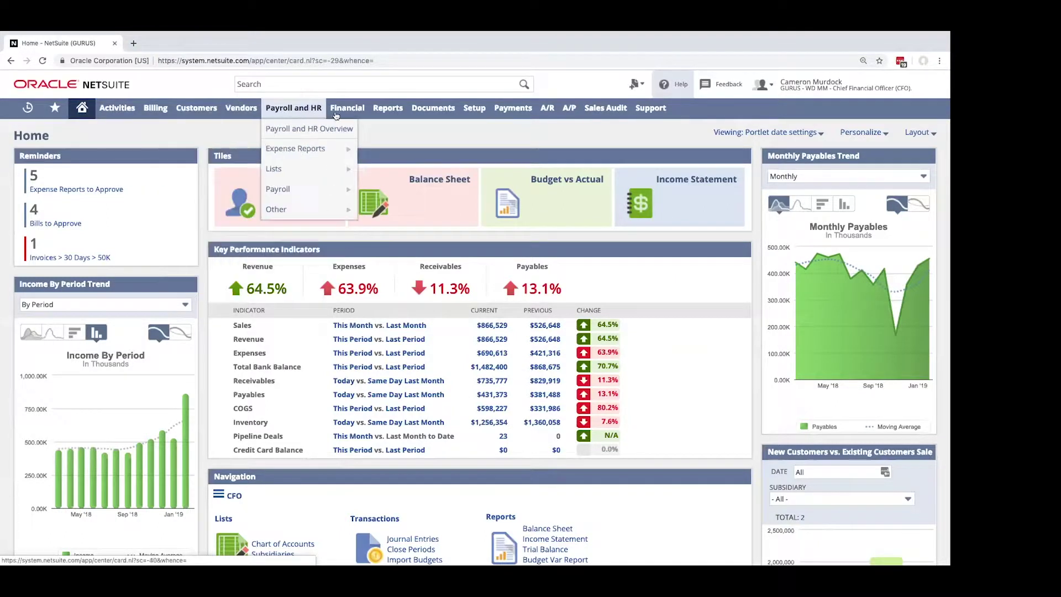
pyautogui.moveTo(353, 116)
pyautogui.moveTo(374, 150)
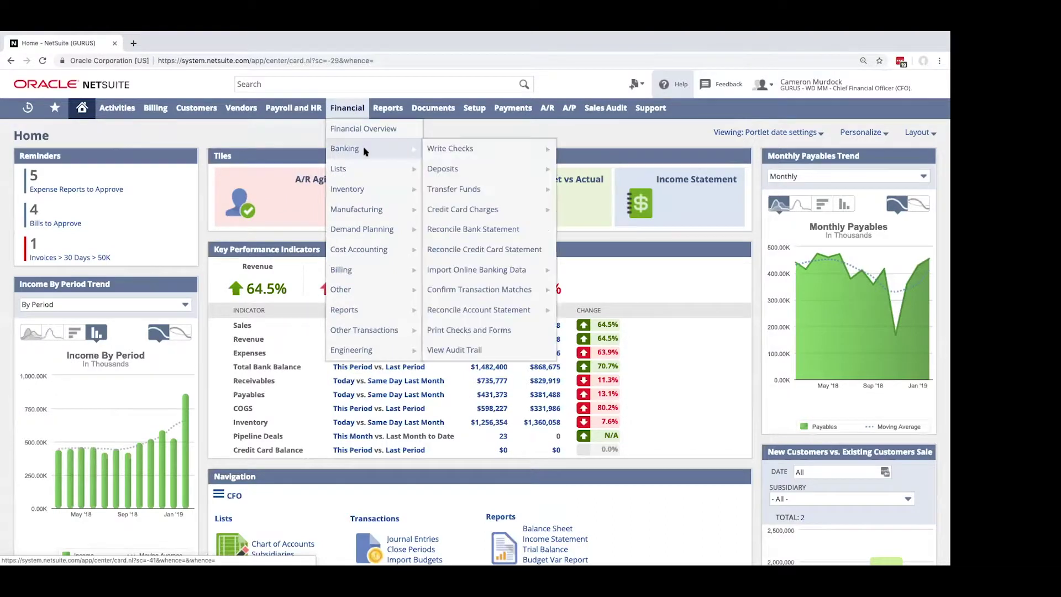
pyautogui.moveTo(446, 152)
pyautogui.moveTo(451, 173)
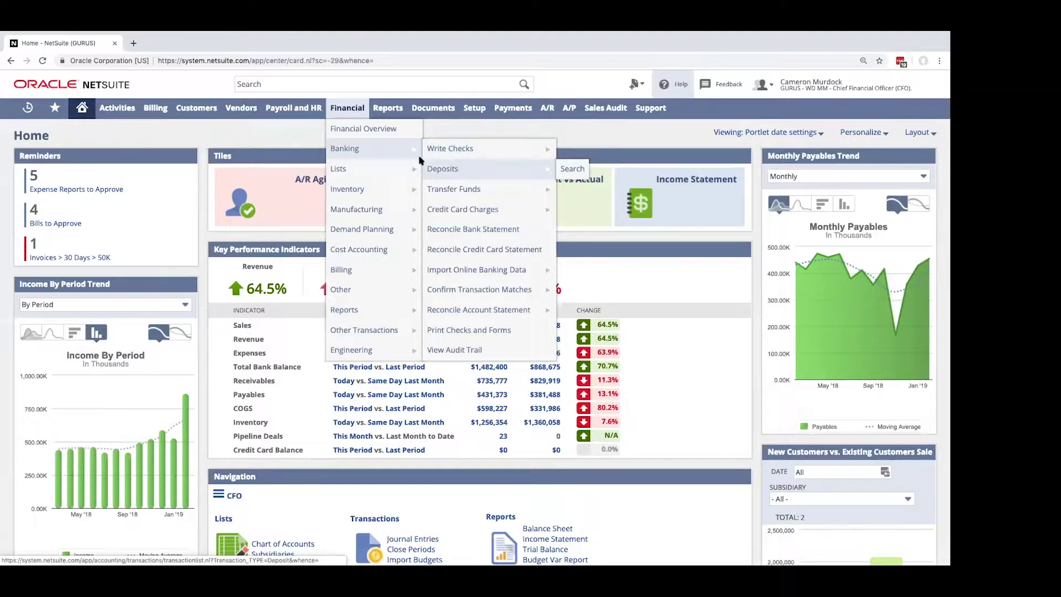
pyautogui.moveTo(392, 115)
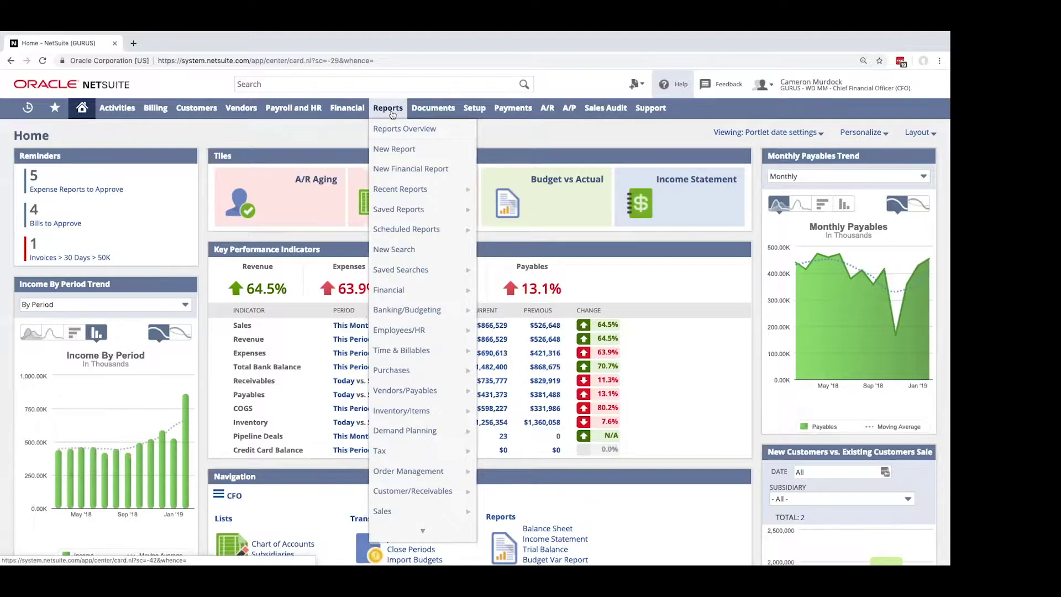
pyautogui.moveTo(409, 186)
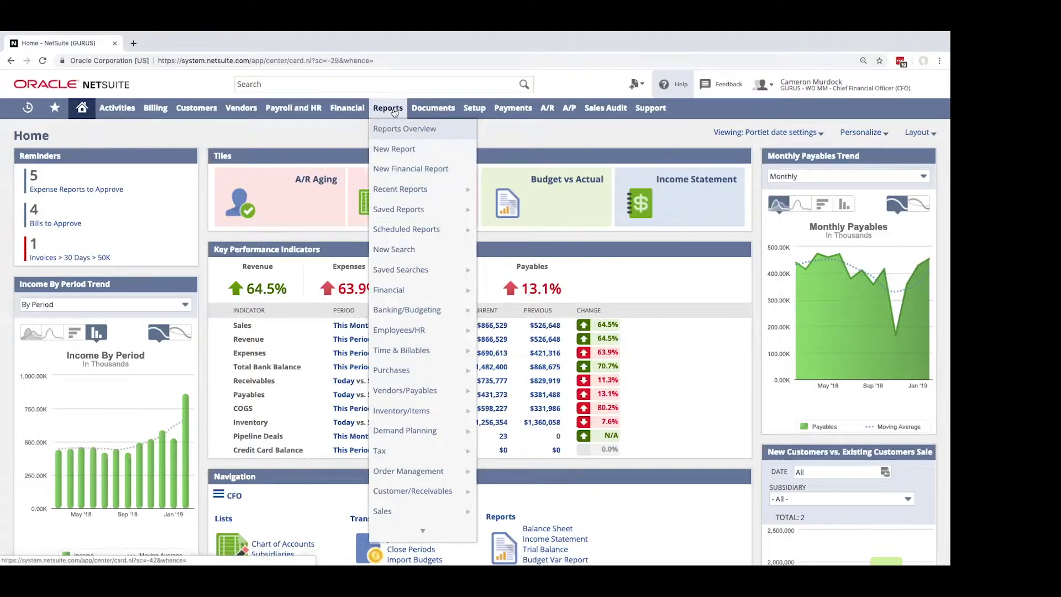
# Step: Open the Reports overview, expand all report link categories to examine the available reports, and collapse them again
pyautogui.click(394, 108)
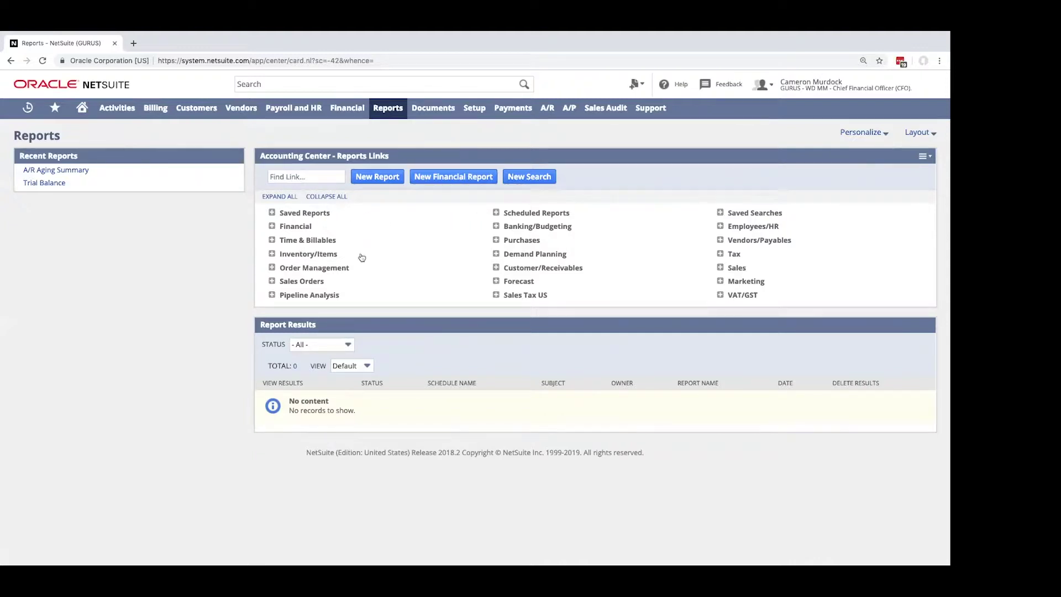
pyautogui.click(280, 197)
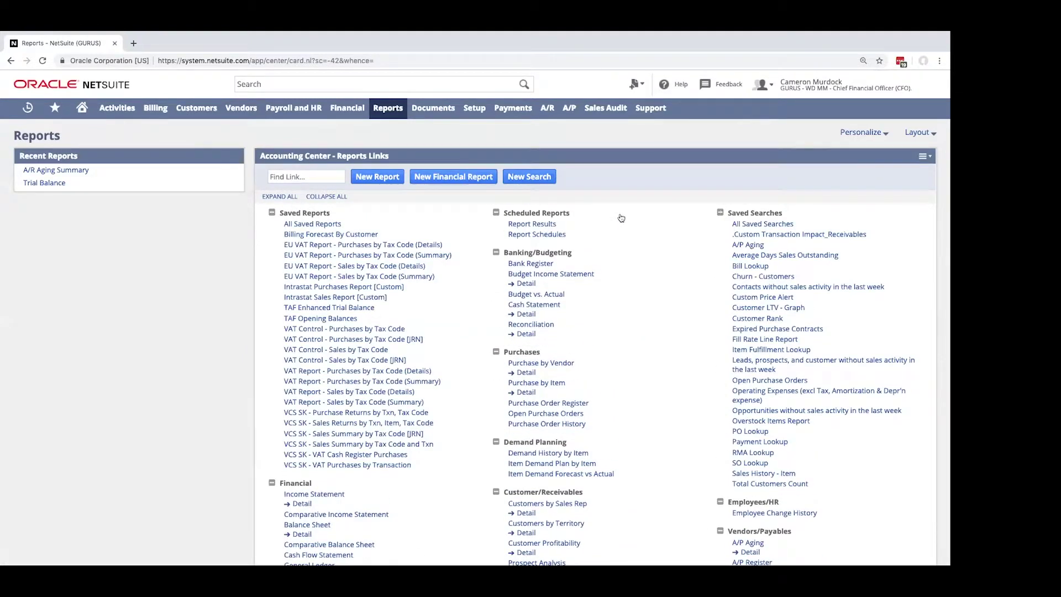
pyautogui.scroll(-3, 623, 232)
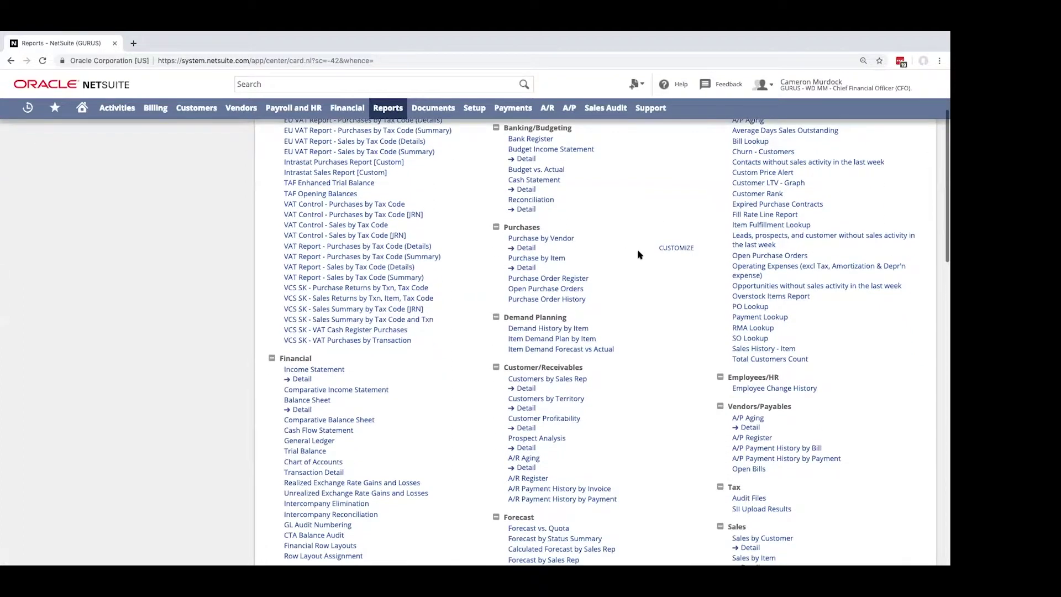
pyautogui.scroll(-2, 646, 258)
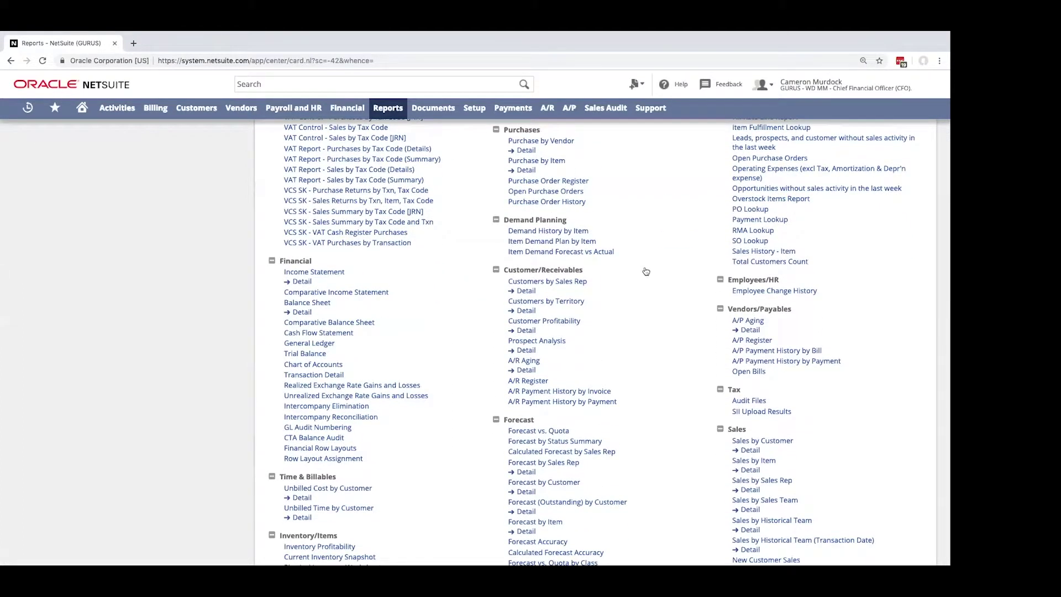
pyautogui.scroll(-2, 636, 285)
pyautogui.scroll(-2, 635, 285)
pyautogui.scroll(-4, 635, 285)
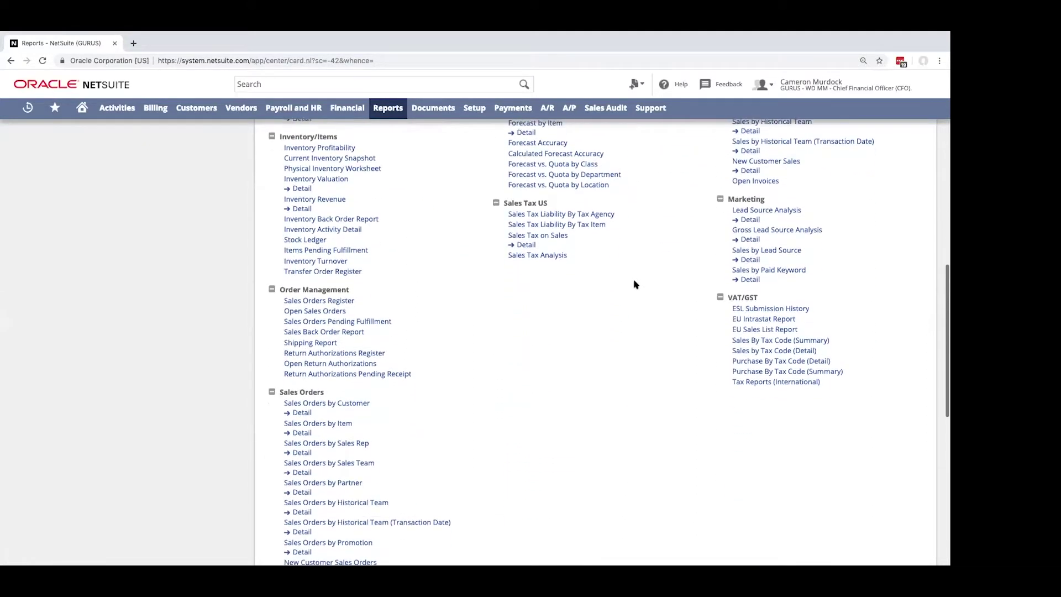
pyautogui.scroll(-2, 635, 285)
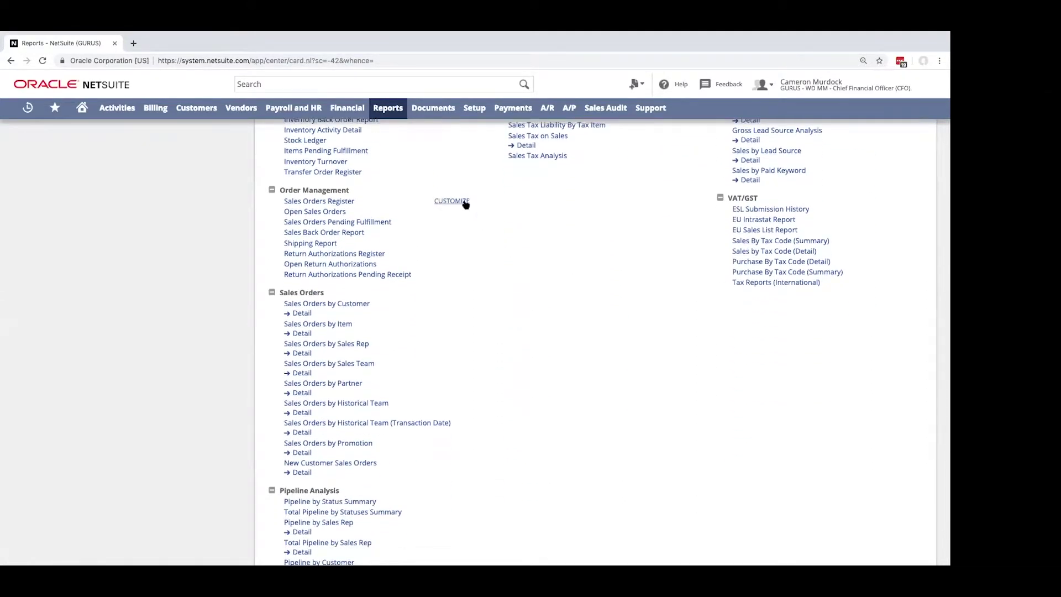
pyautogui.scroll(12, 467, 205)
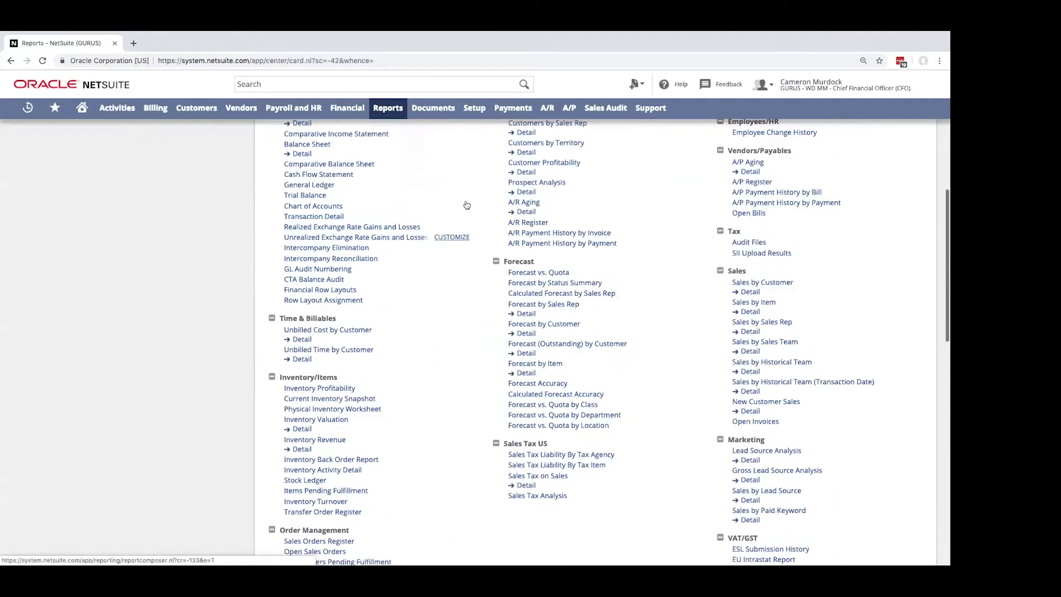
pyautogui.scroll(3, 464, 208)
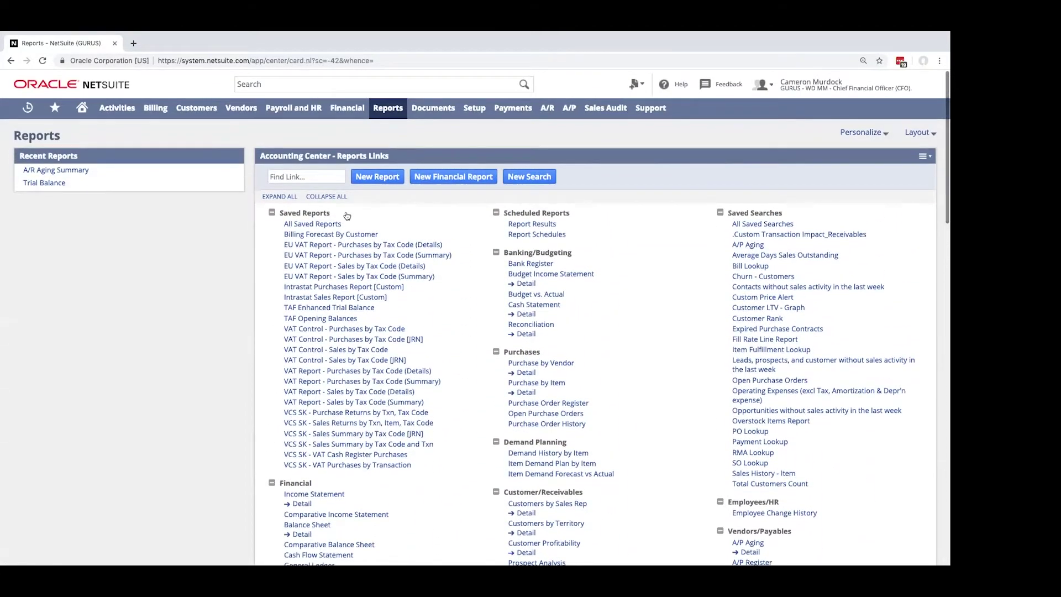
pyautogui.click(333, 198)
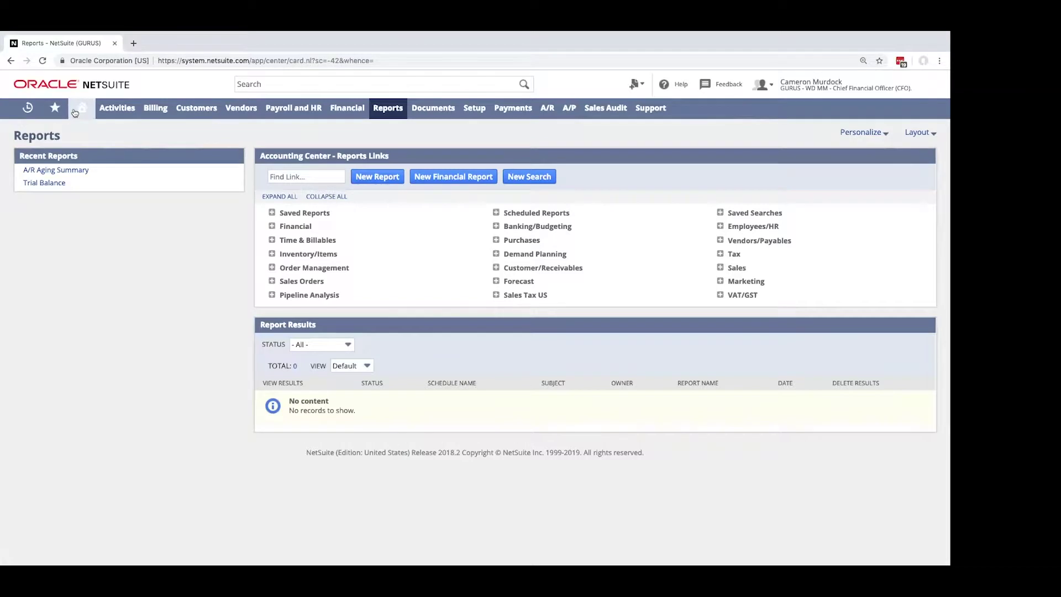
# Step: Return to the home dashboard and show the Payables Trend weekly as a horizontal bar chart
pyautogui.click(76, 110)
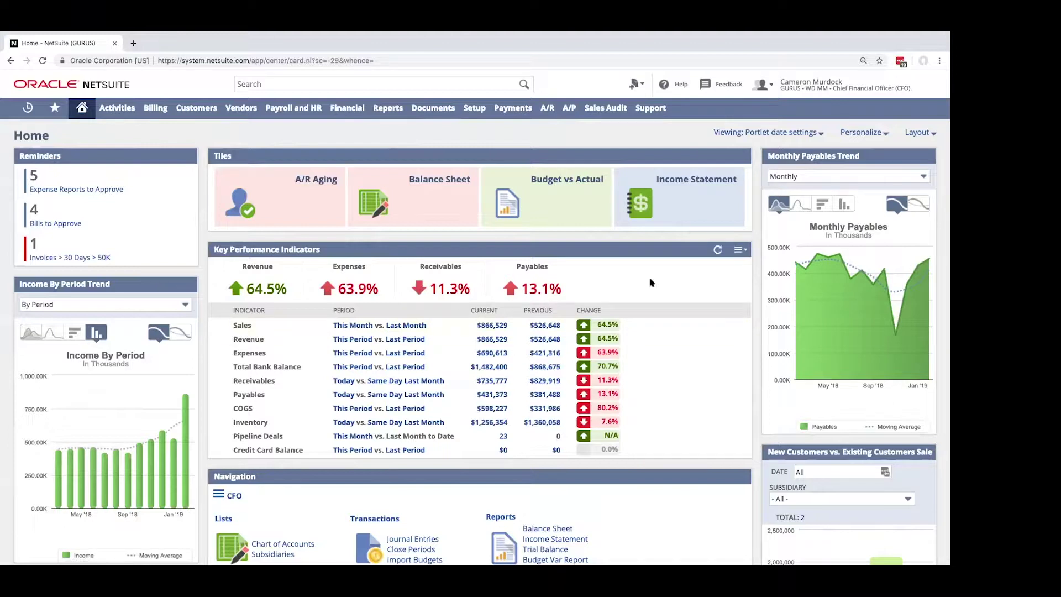
pyautogui.click(876, 177)
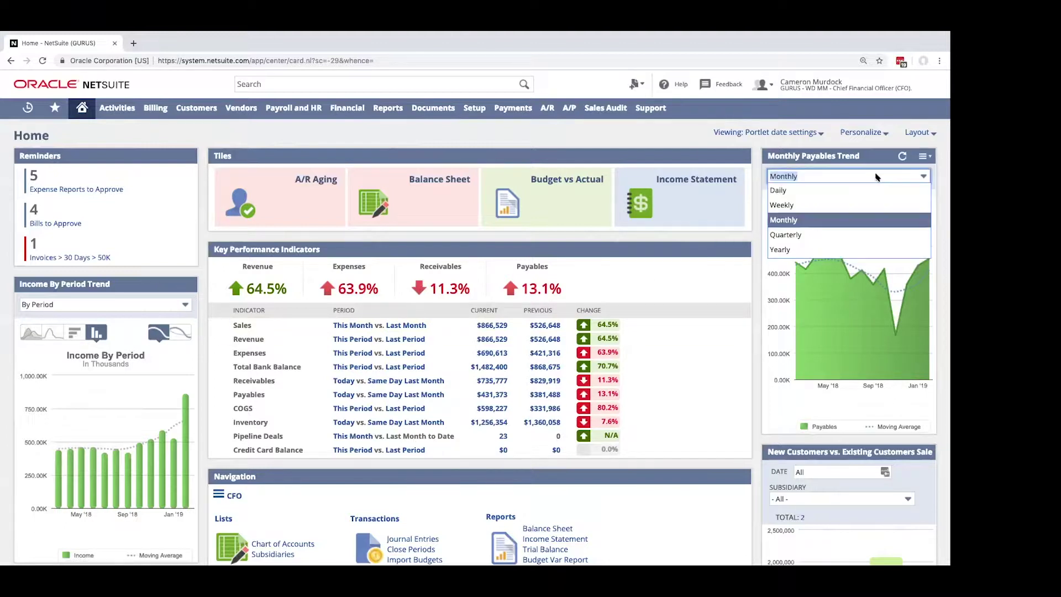
pyautogui.click(807, 207)
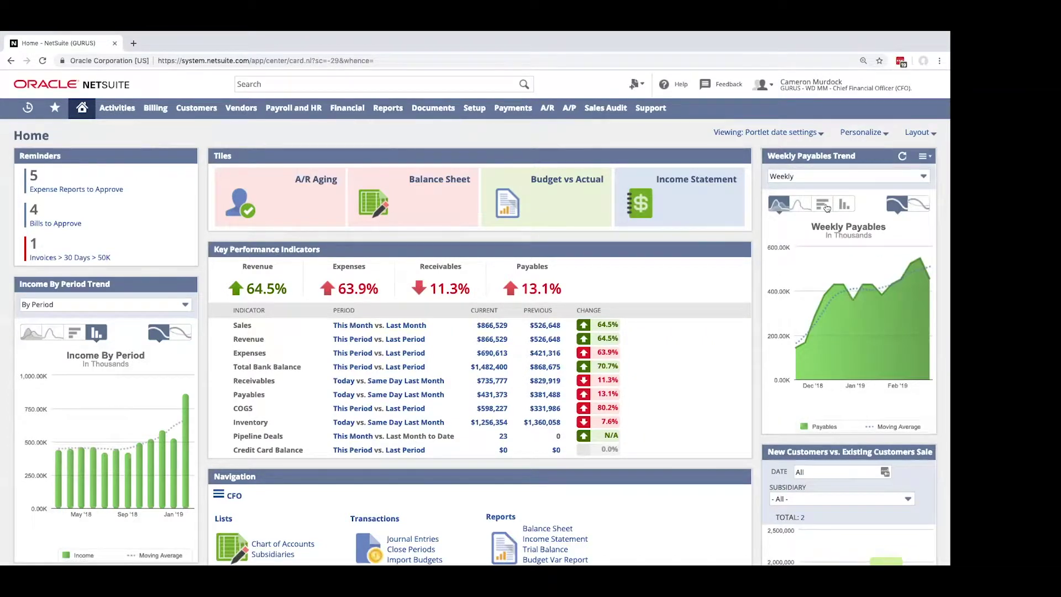
pyautogui.click(826, 207)
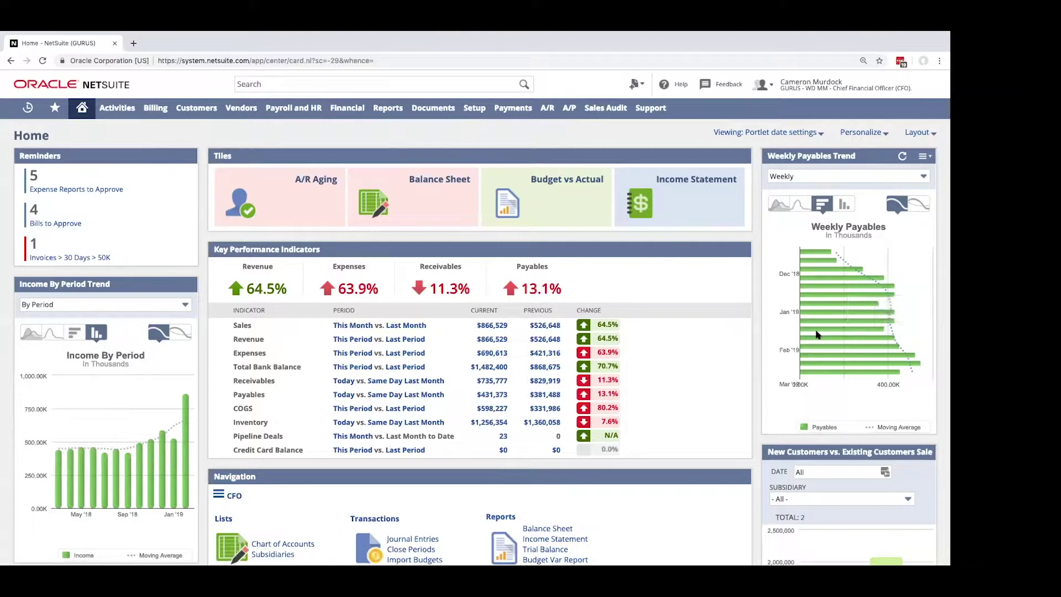
# Step: Switch the Navigation portlet from the CFO links to the Executive Management links
pyautogui.moveTo(832, 283)
pyautogui.scroll(-2, 634, 273)
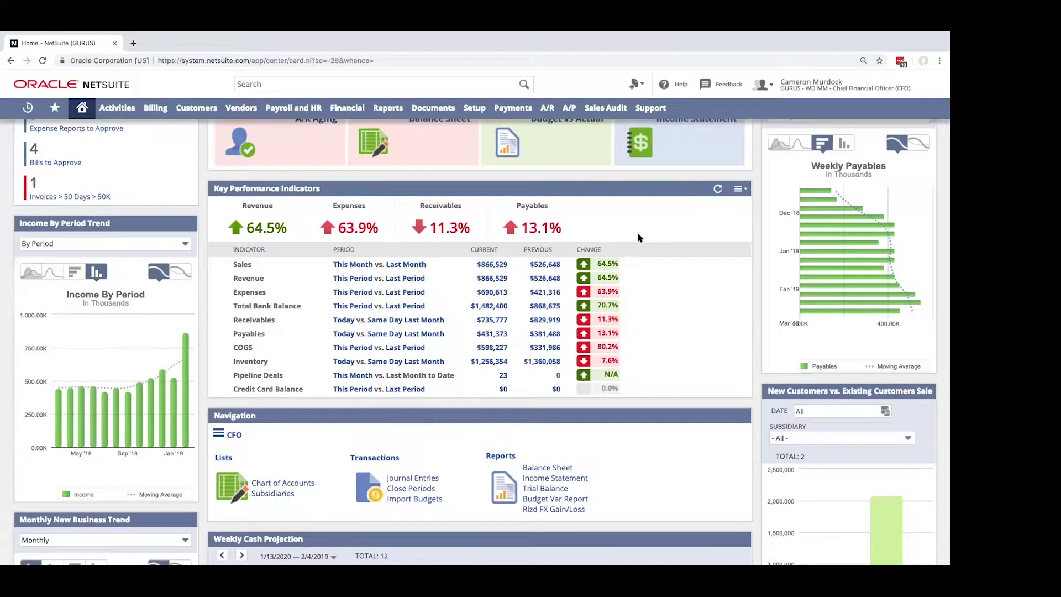
pyautogui.scroll(-5, 638, 238)
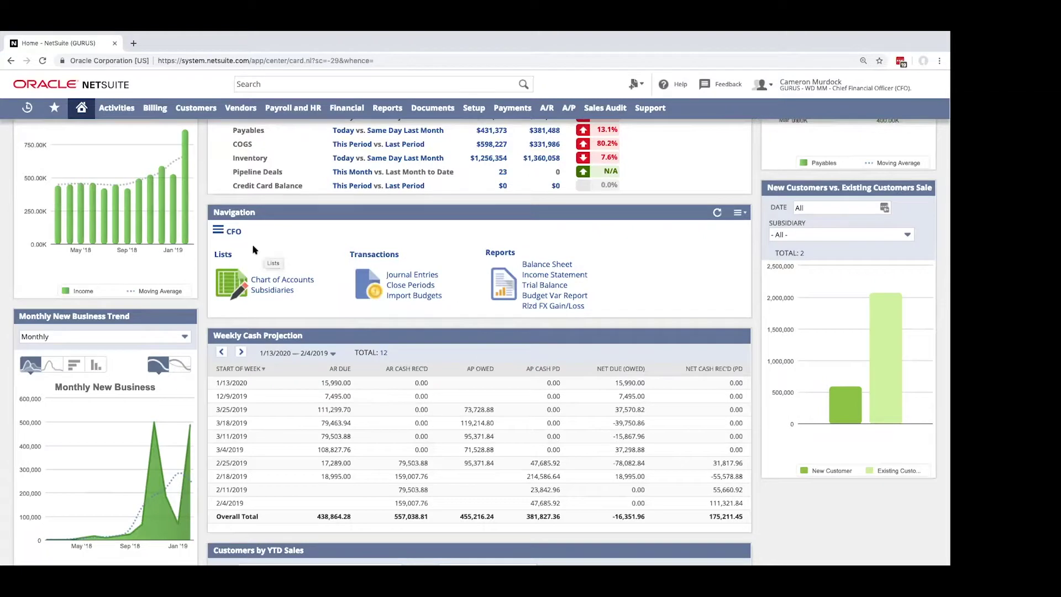
pyautogui.moveTo(248, 243)
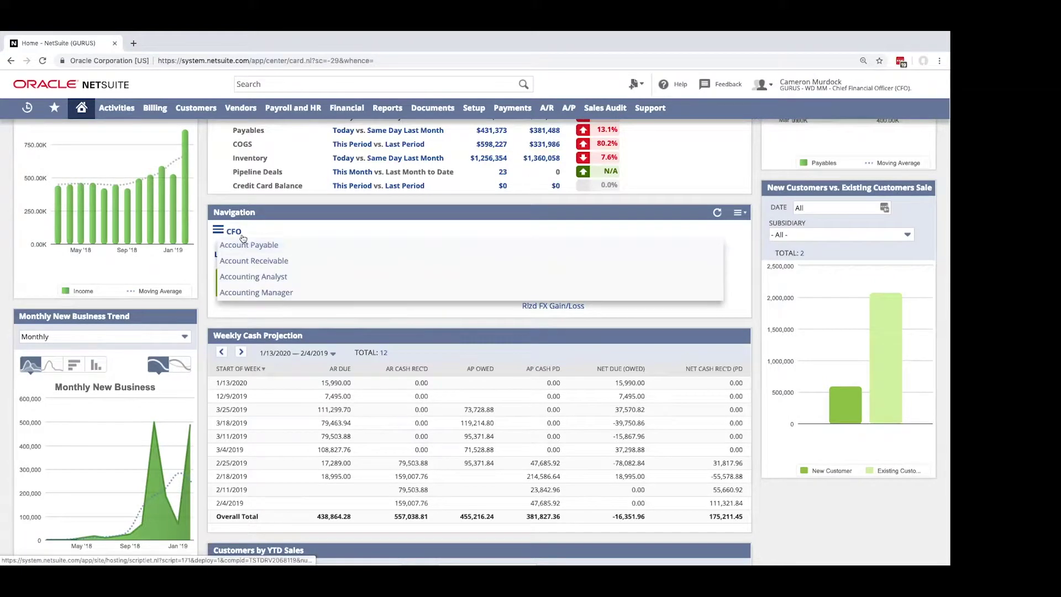
pyautogui.scroll(-3, 247, 252)
pyautogui.scroll(-2, 247, 256)
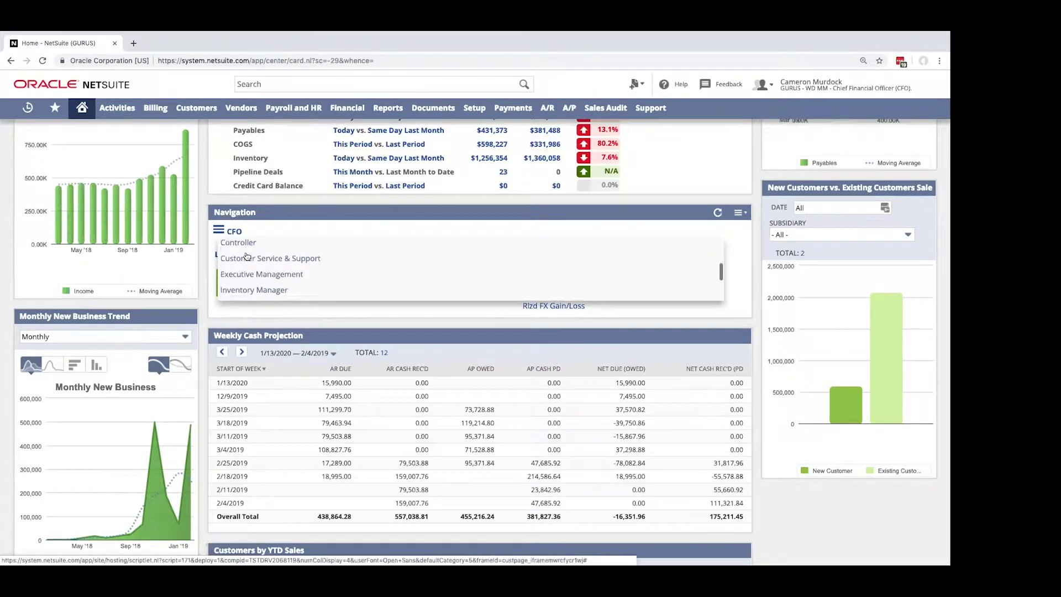
pyautogui.click(249, 255)
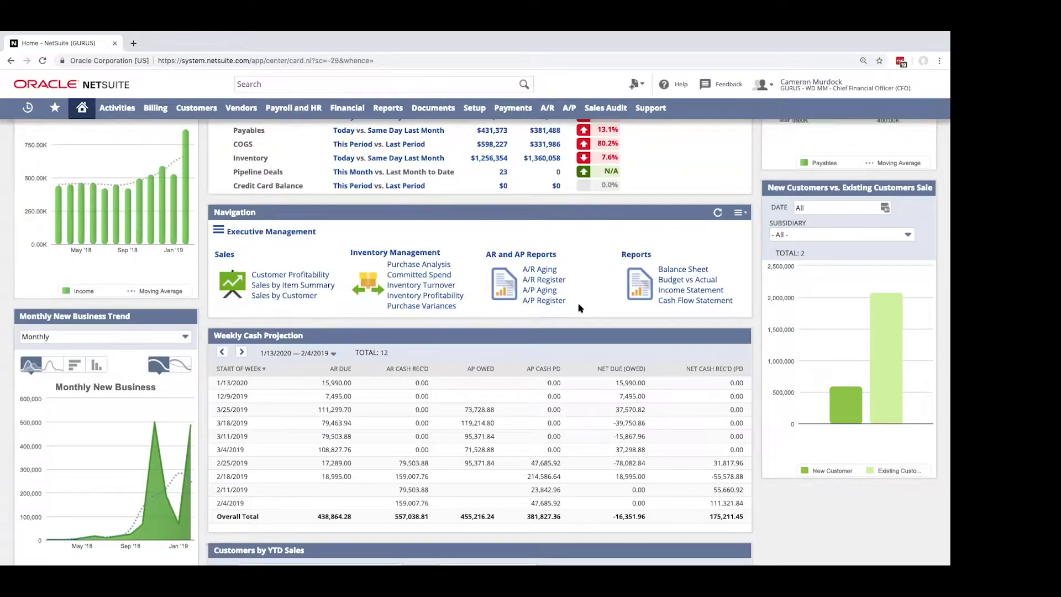
# Step: Review the Weekly Cash Projection, Customers by YTD Sales, Vendor Balances Overview and Account Reconciliation Summary portlets
pyautogui.scroll(-3, 578, 307)
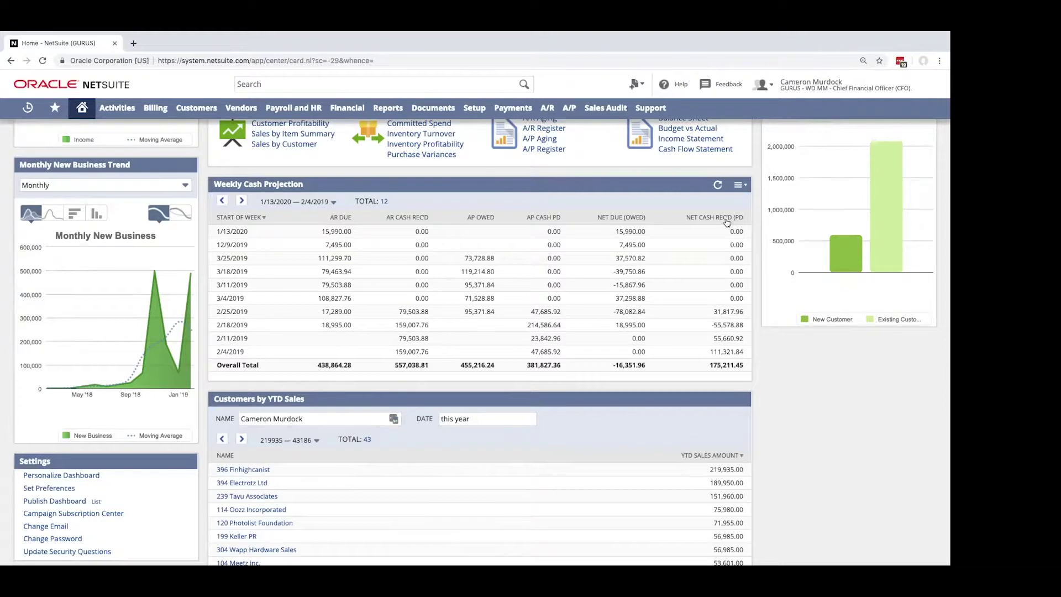
pyautogui.scroll(-3, 488, 247)
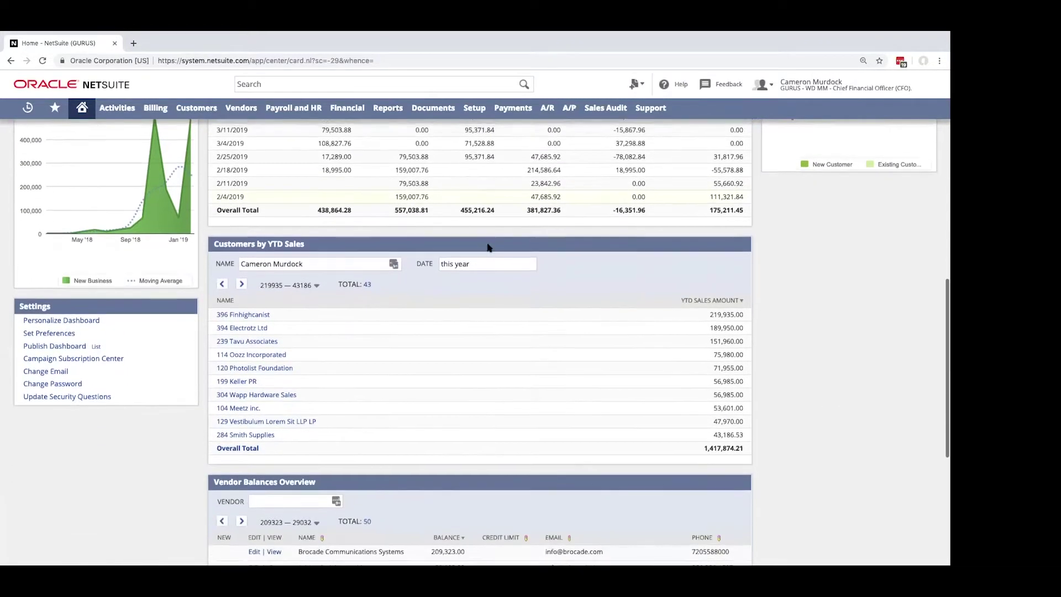
pyautogui.click(299, 269)
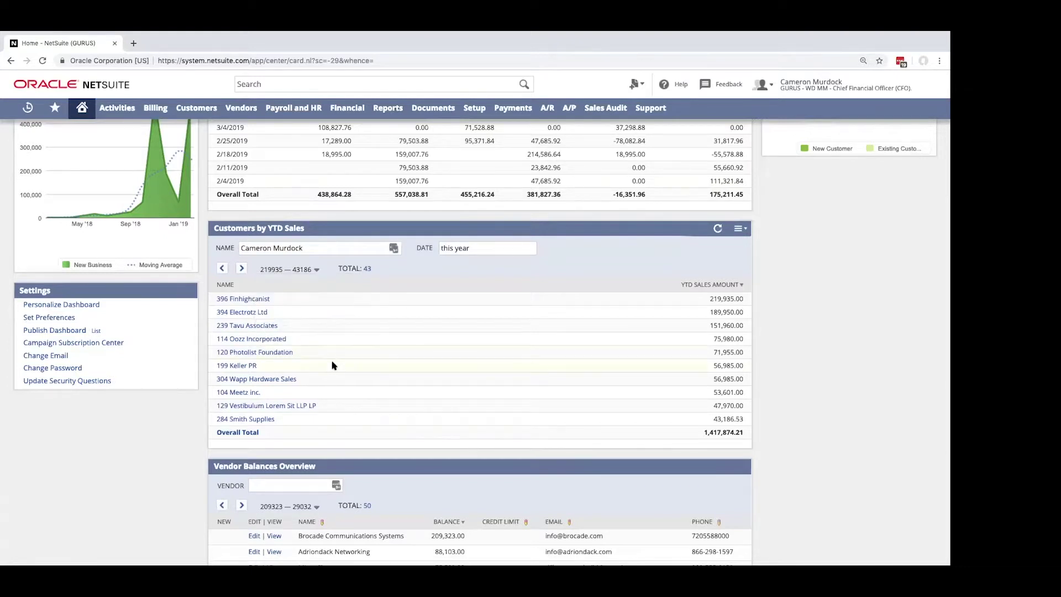
pyautogui.scroll(-2, 353, 334)
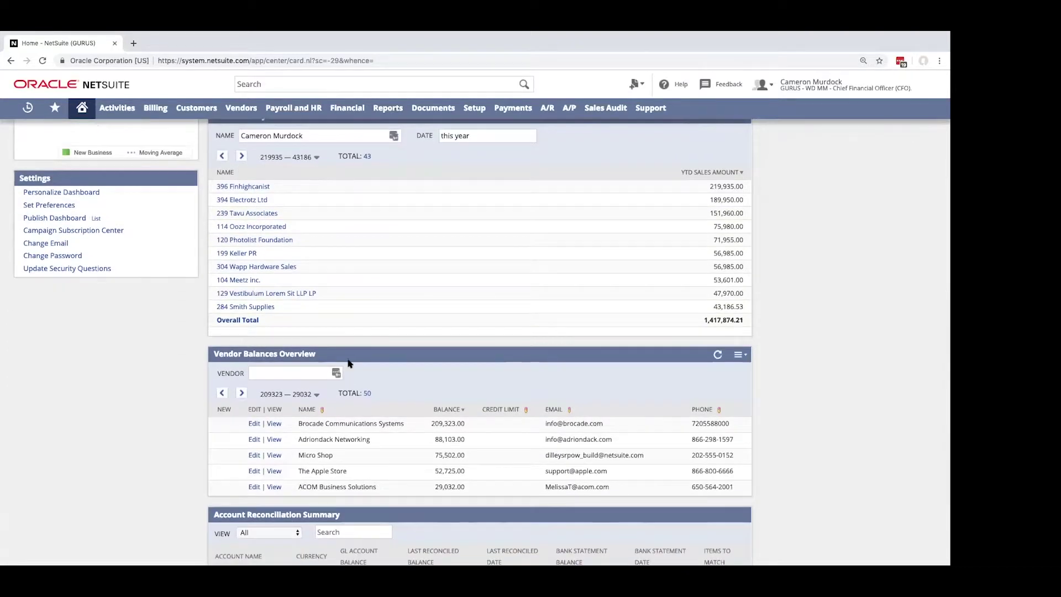
pyautogui.scroll(-3, 347, 361)
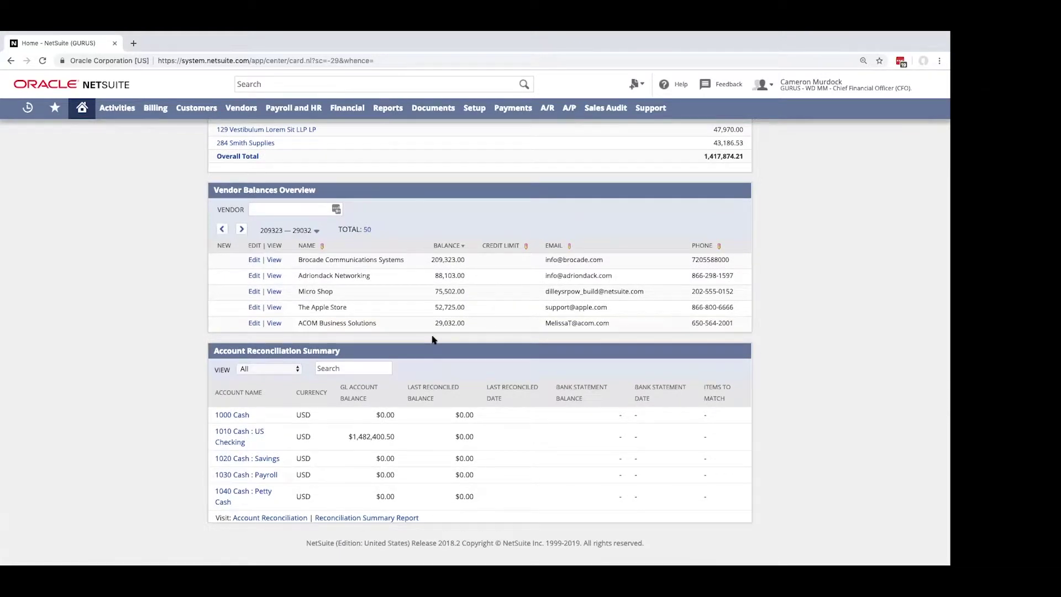
# Step: Move the Vendor Balances Overview portlet above Customers by YTD Sales and collapse it
pyautogui.scroll(3, 433, 338)
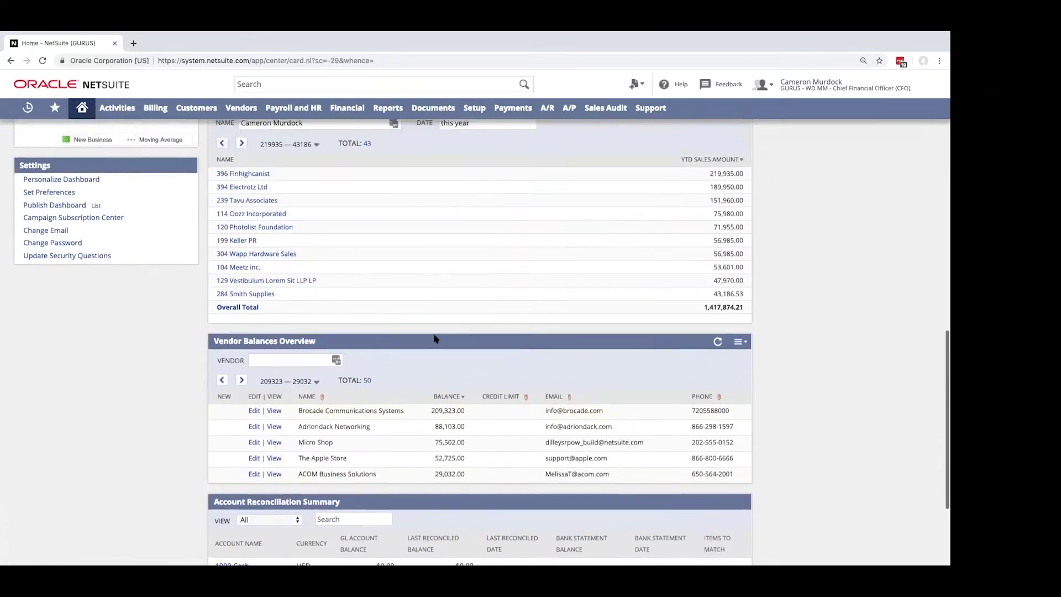
pyautogui.scroll(1, 433, 339)
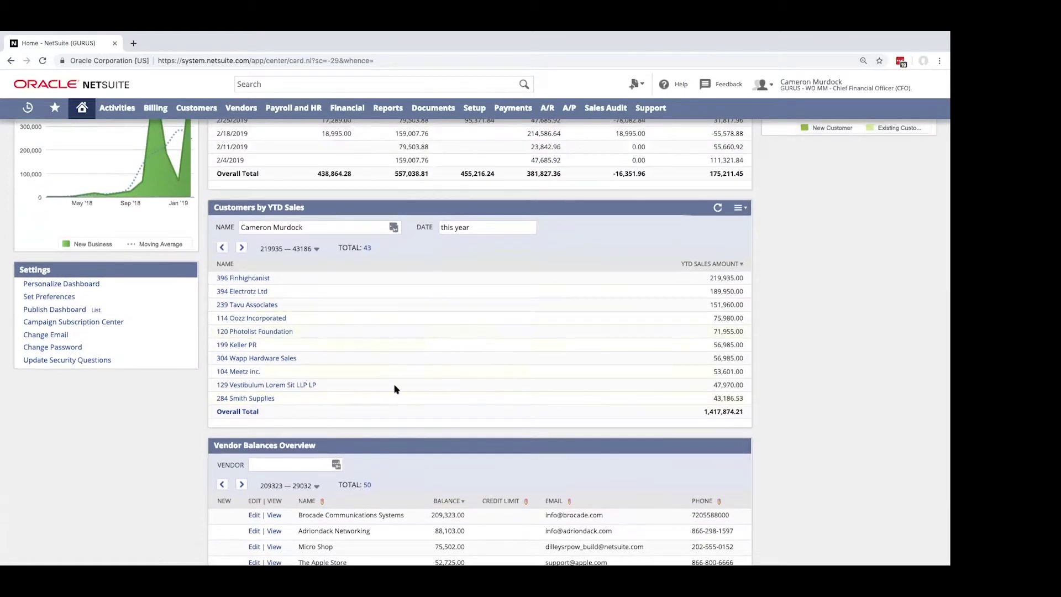
pyautogui.moveTo(392, 445); pyautogui.dragTo(417, 213)
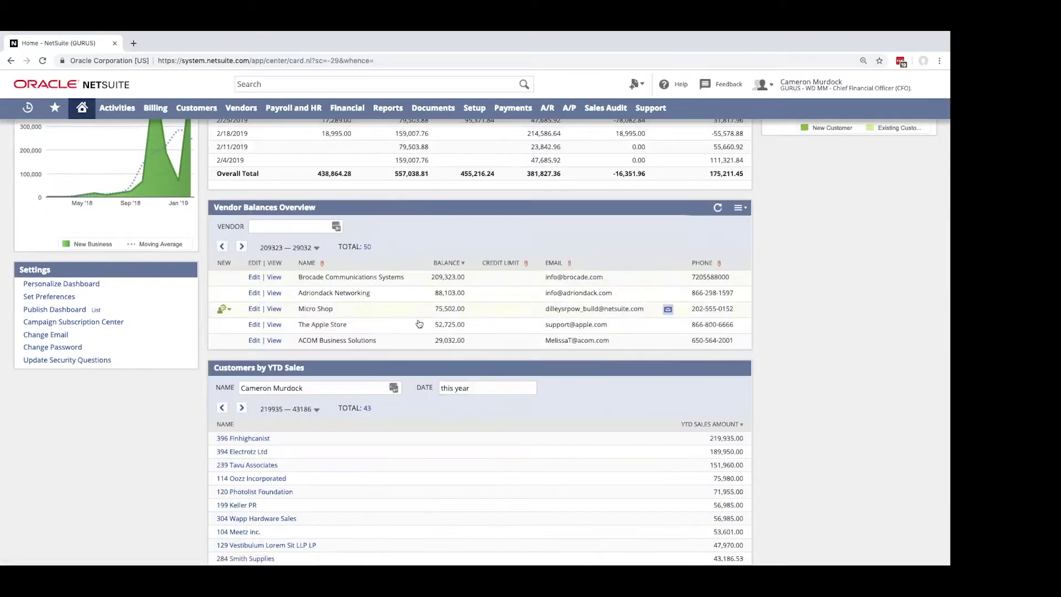
pyautogui.doubleClick(417, 207)
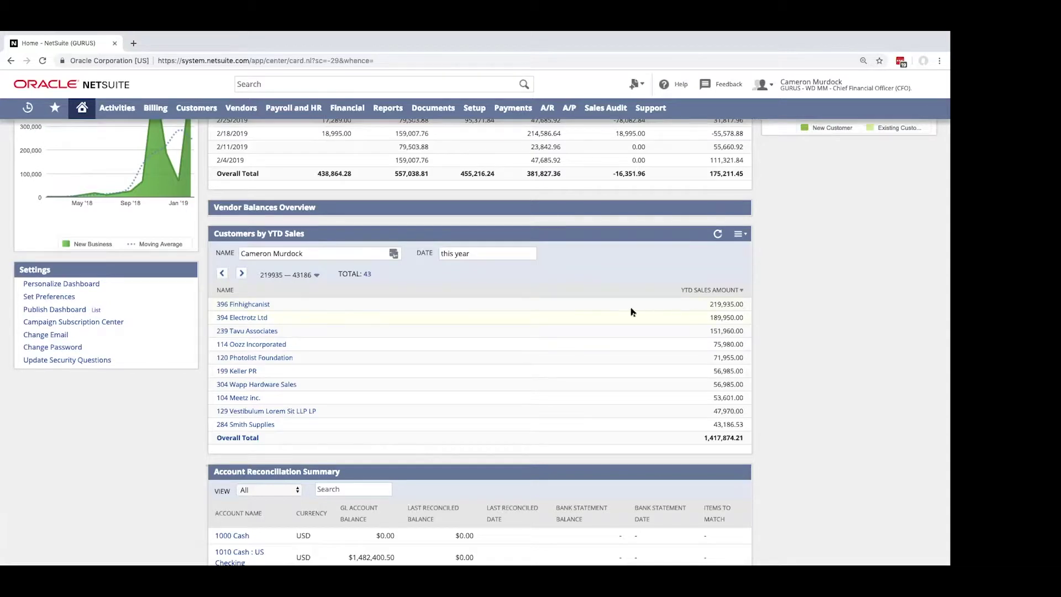
# Step: Personalize the dashboard by adding a Report Snapshots portlet between Tiles and Key Performance Indicators, and close the personalization options
pyautogui.scroll(15, 556, 310)
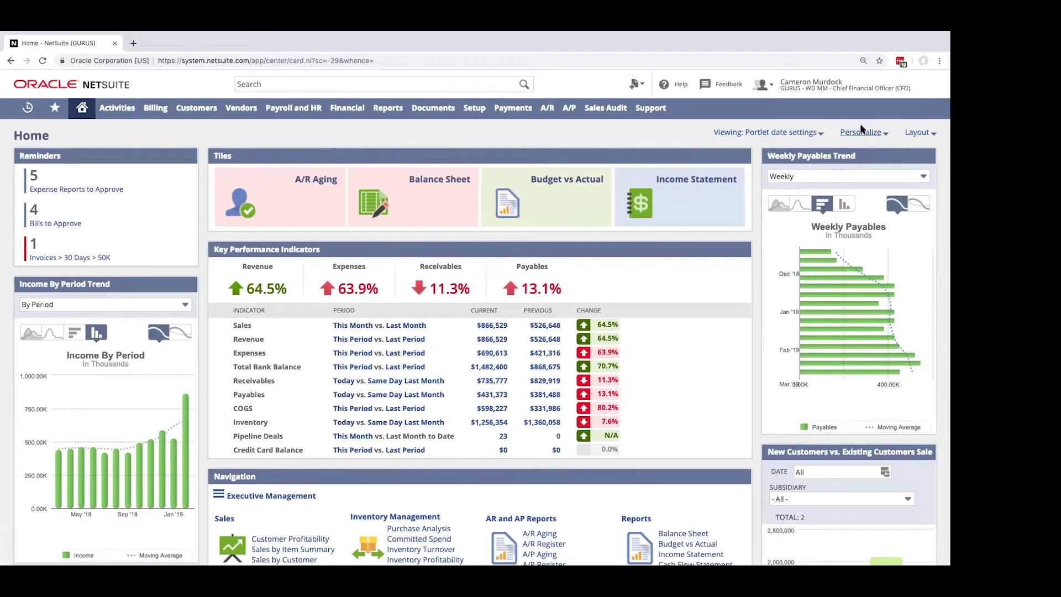
pyautogui.click(860, 134)
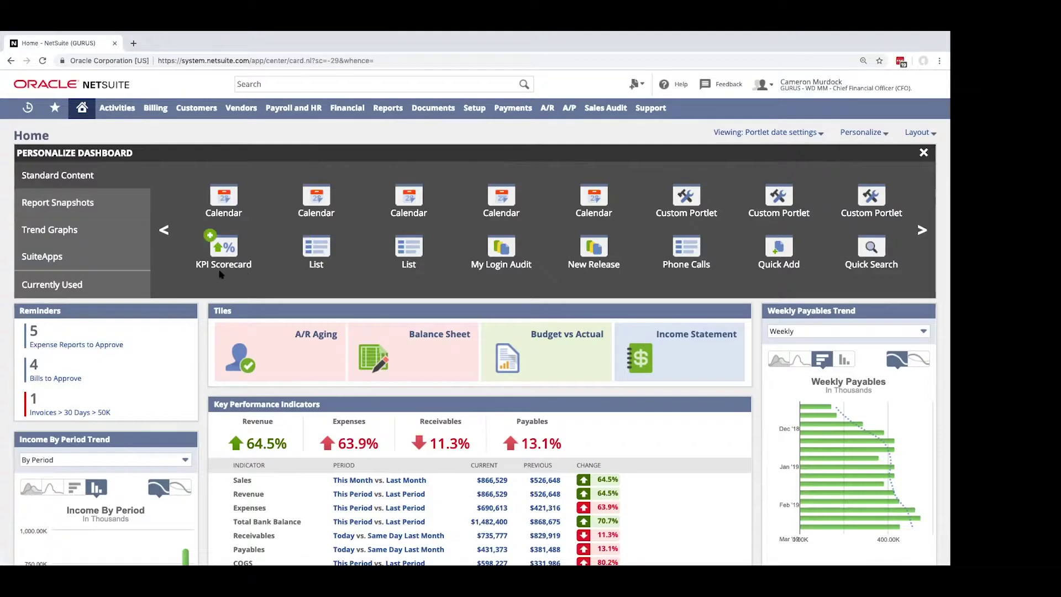
pyautogui.click(120, 204)
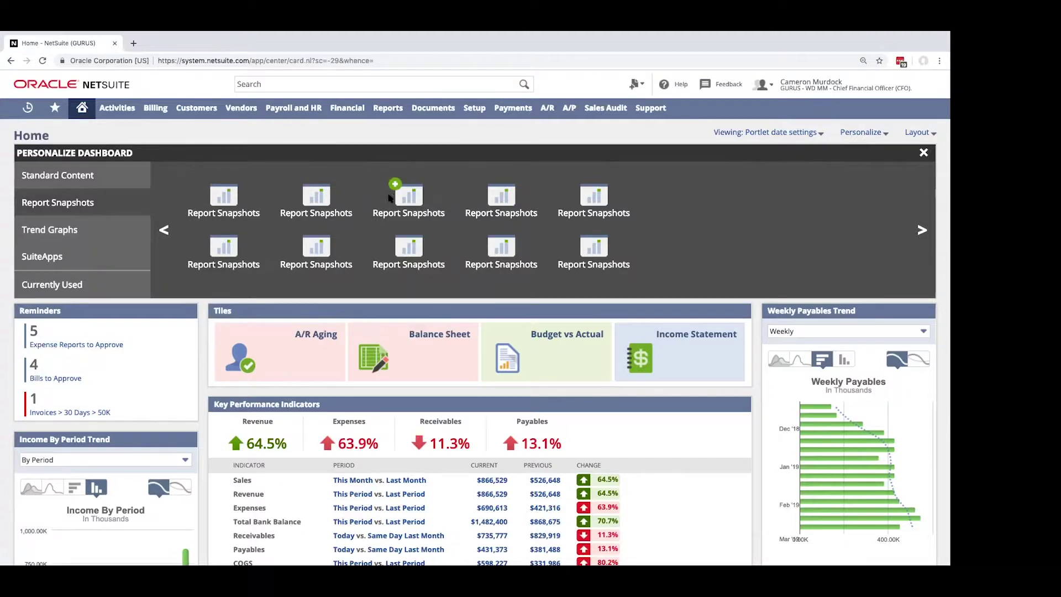
pyautogui.click(105, 232)
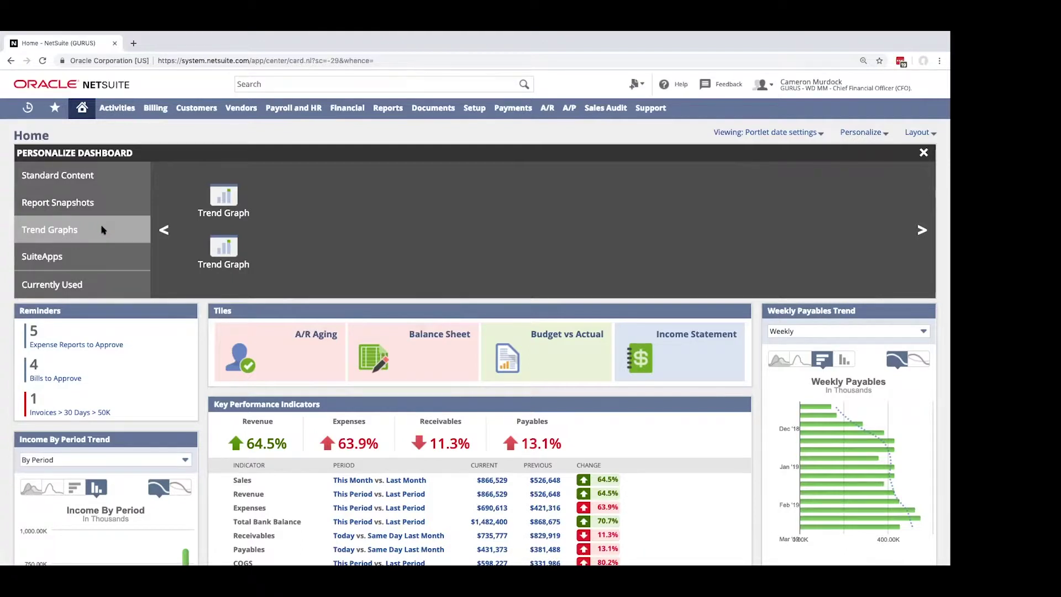
pyautogui.click(111, 208)
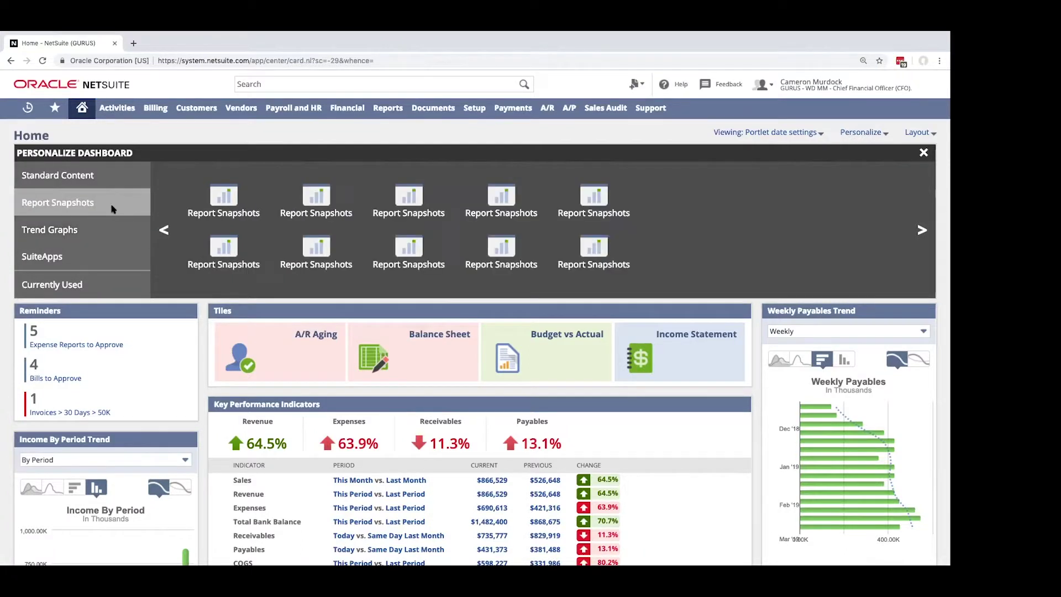
pyautogui.moveTo(316, 197); pyautogui.dragTo(339, 317)
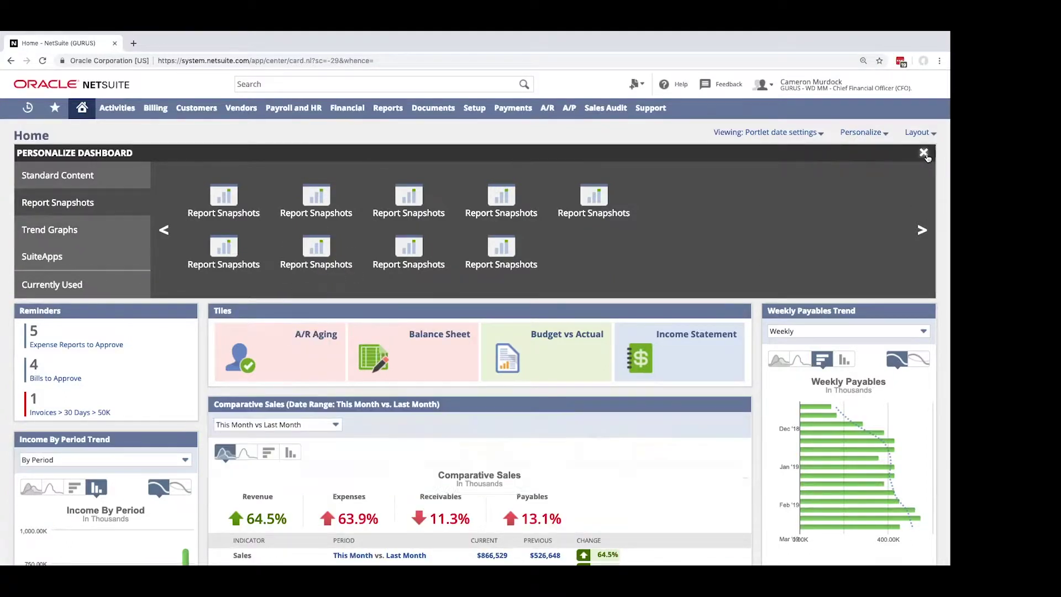
pyautogui.click(923, 153)
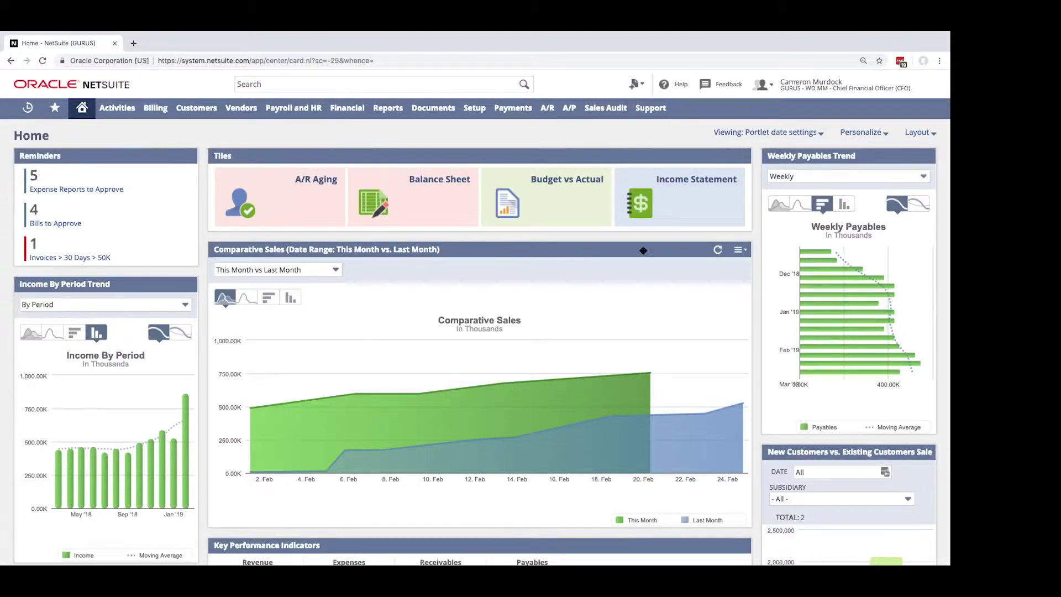
# Step: Set up the Comparative Sales portlet to show the Customers By Sales snapshot for the Top 15 and save it
pyautogui.click(739, 249)
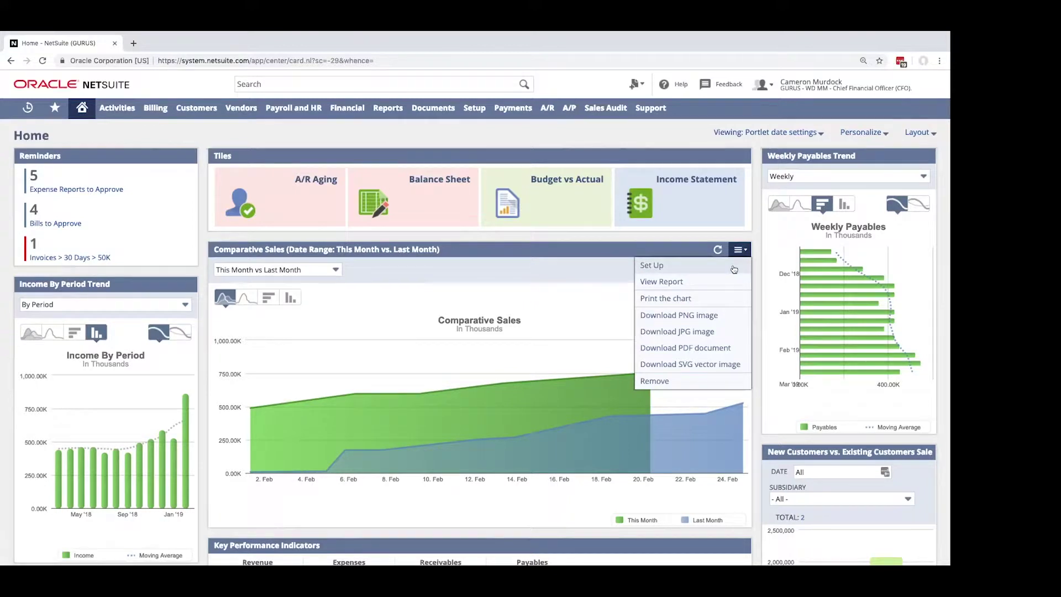
pyautogui.click(734, 266)
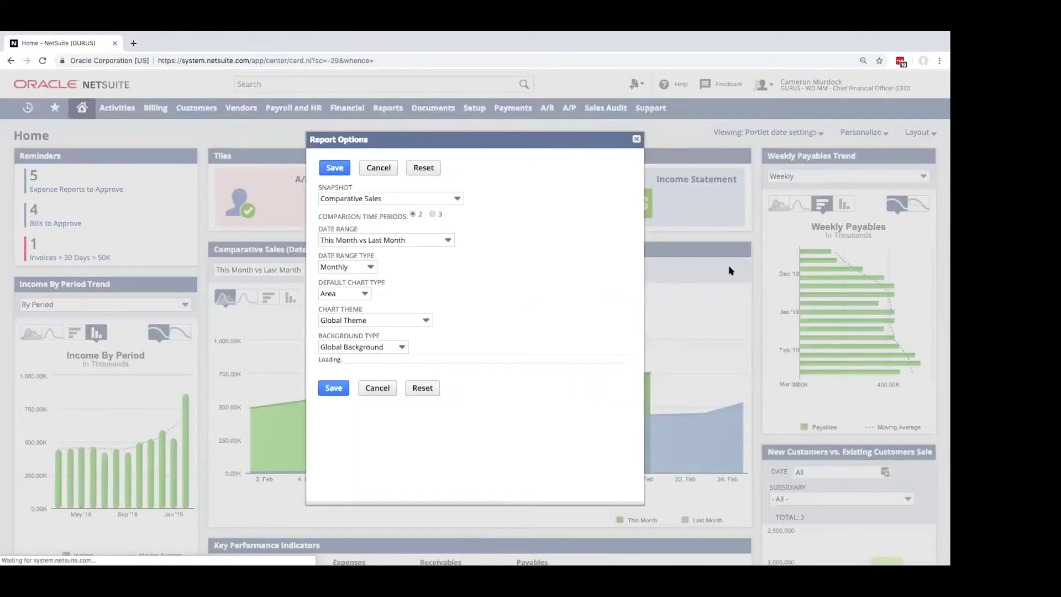
pyautogui.click(408, 200)
pyautogui.scroll(-1, 396, 252)
pyautogui.scroll(-1, 395, 252)
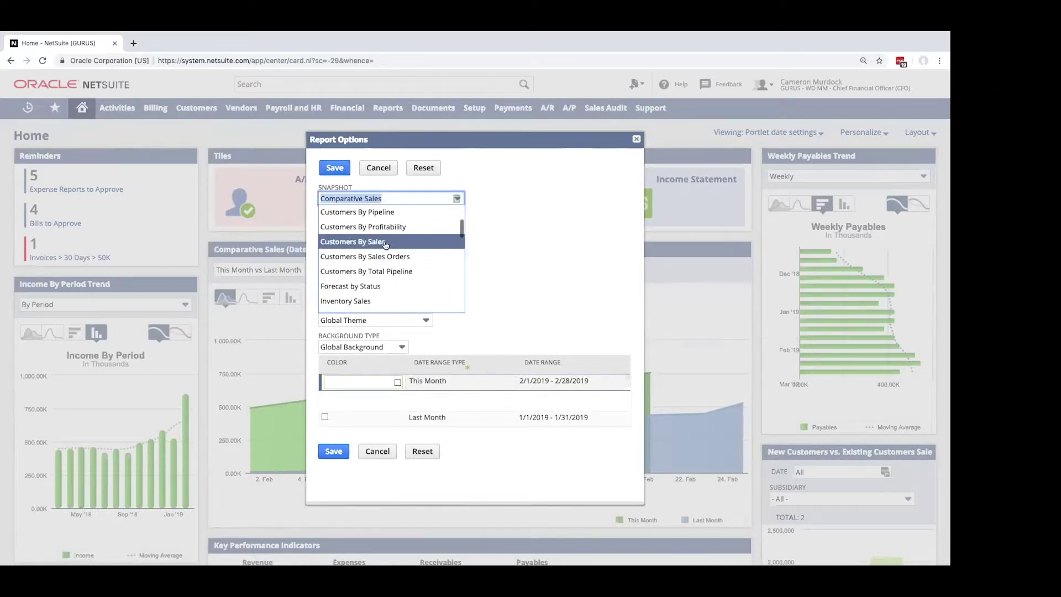
pyautogui.click(394, 243)
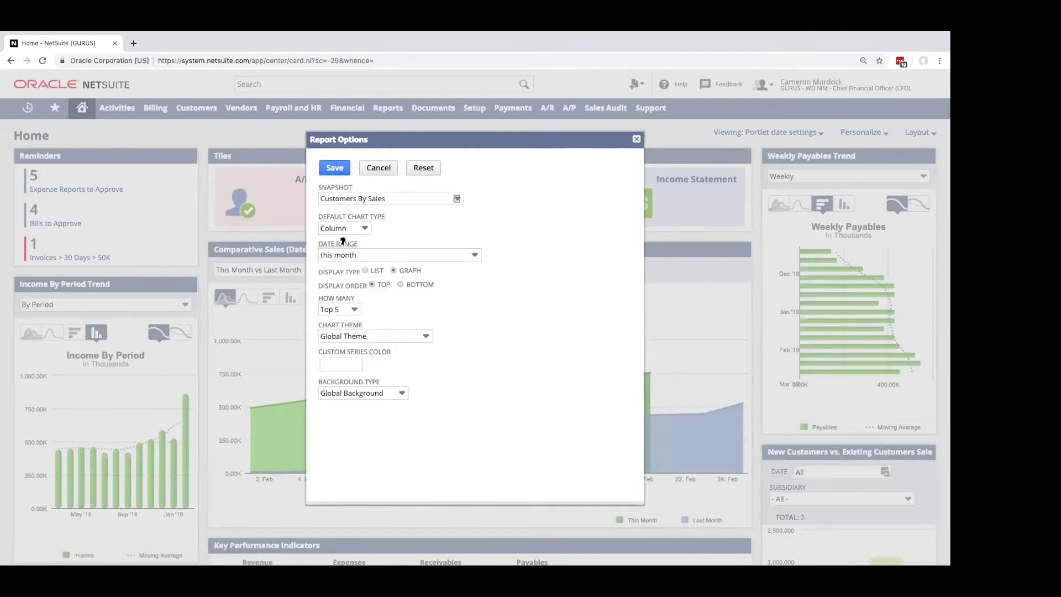
pyautogui.click(348, 310)
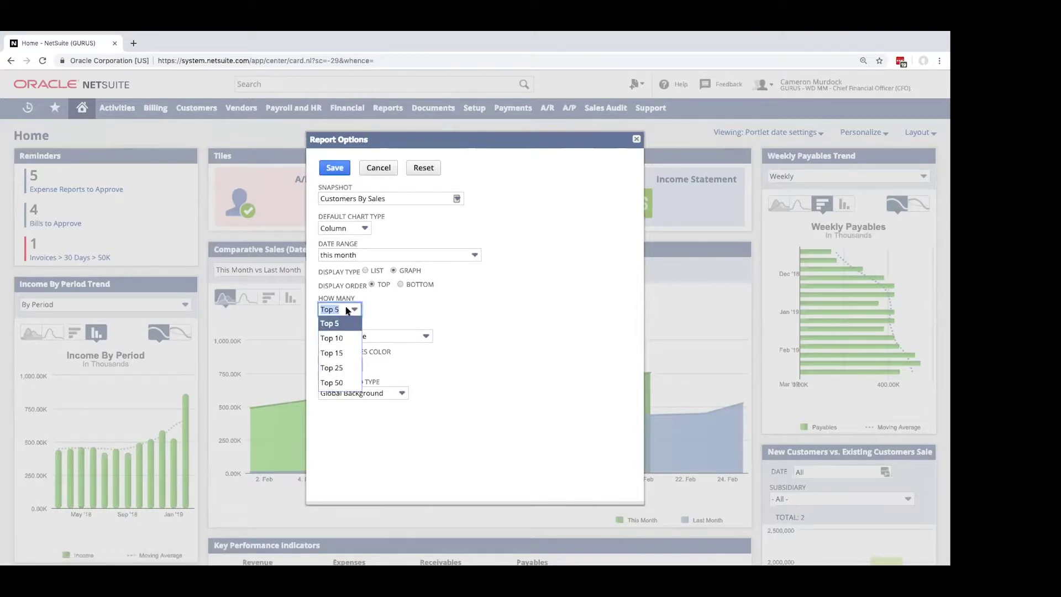
pyautogui.click(349, 353)
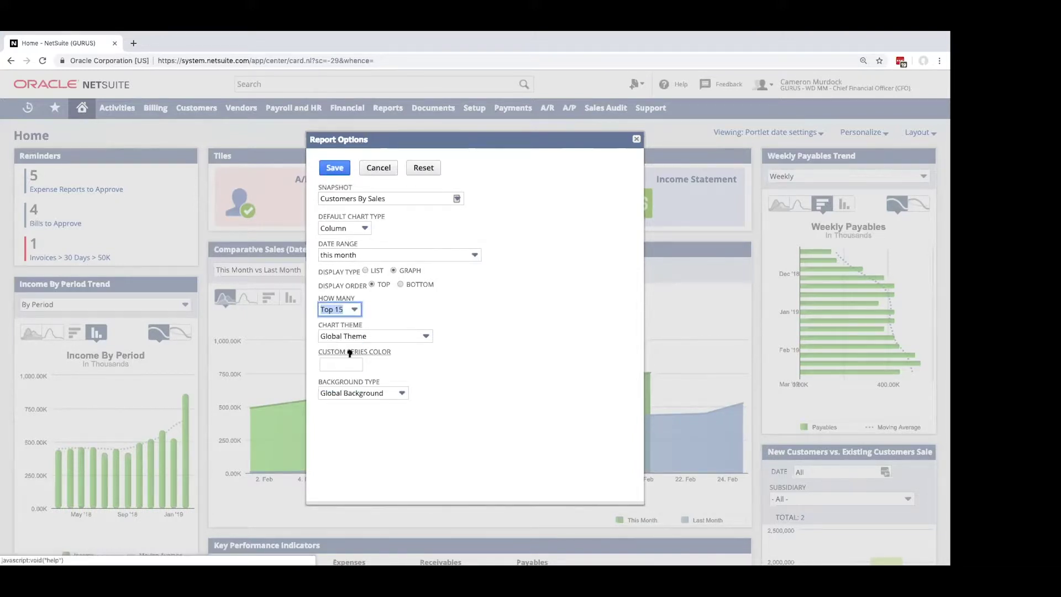
pyautogui.click(332, 166)
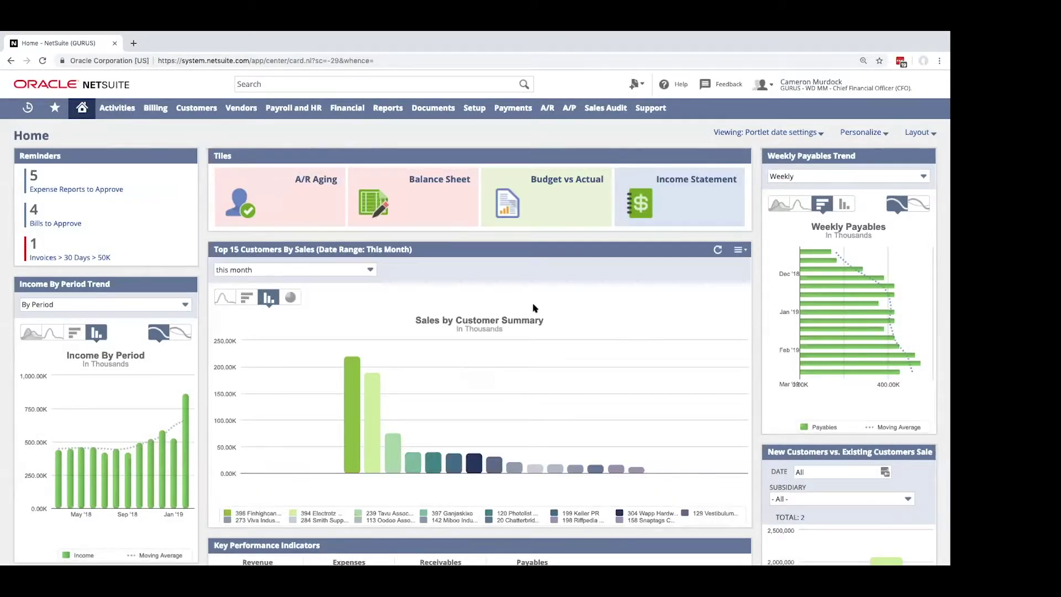
# Step: Zoom in on the tallest columns of the Sales by Customer Summary chart and reset the zoom
pyautogui.scroll(-1, 586, 321)
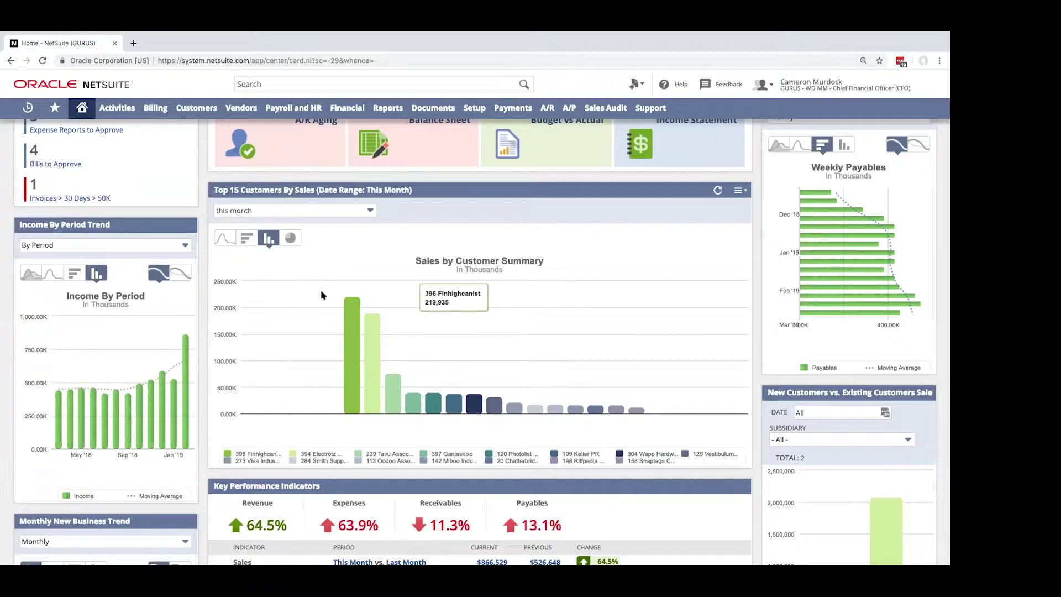
pyautogui.moveTo(317, 286)
pyautogui.mouseDown()
pyautogui.moveTo(410, 361)
pyautogui.moveTo(413, 385)
pyautogui.mouseUp()
pyautogui.moveTo(327, 291); pyautogui.dragTo(396, 387)
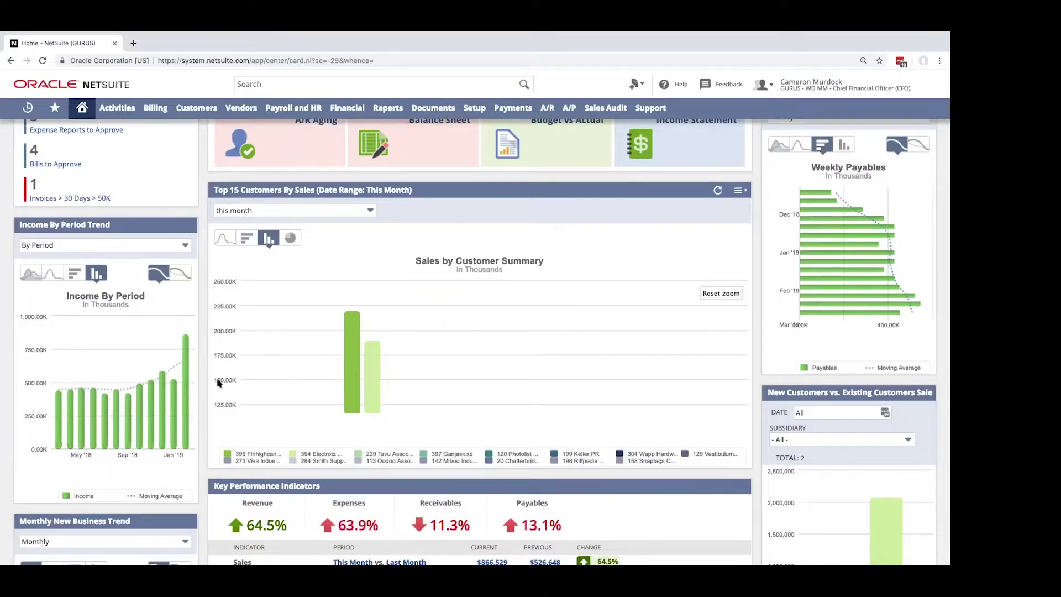
pyautogui.click(729, 294)
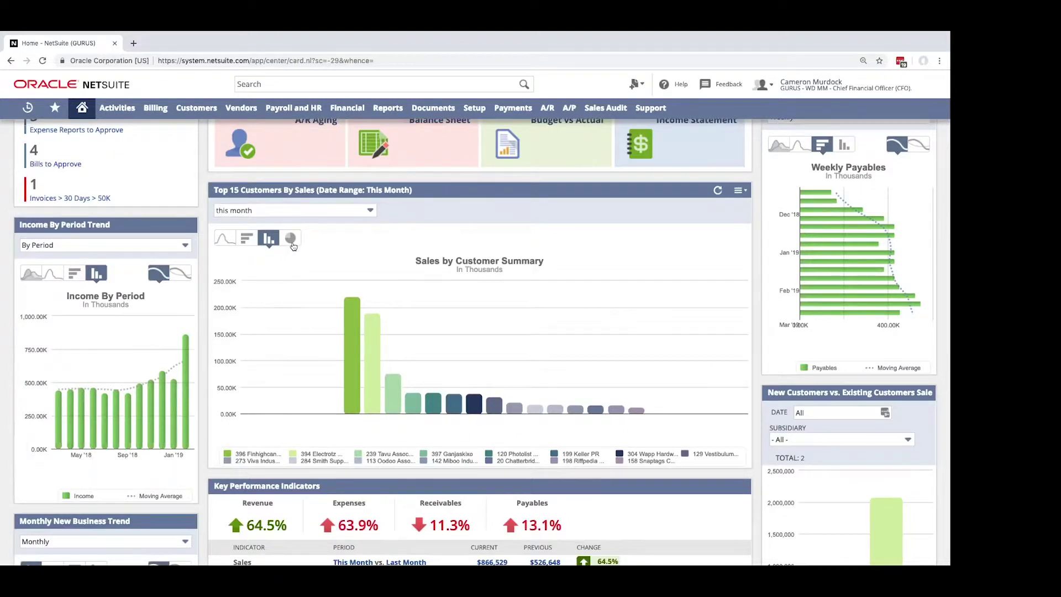
# Step: Show the Sales by Customer Summary as a pie chart and inspect its two largest slices
pyautogui.click(292, 243)
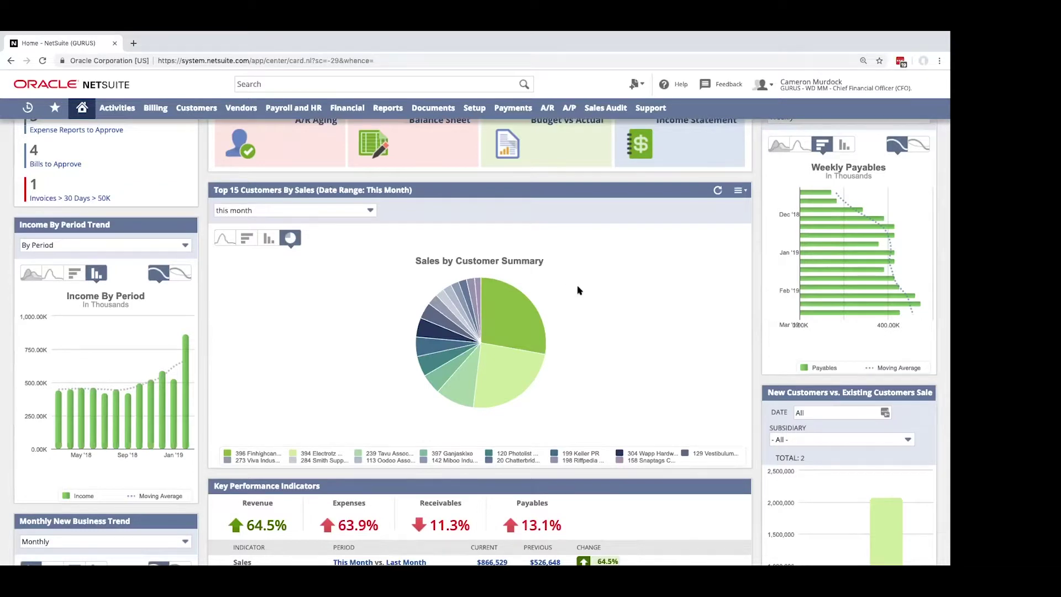
pyautogui.moveTo(518, 320)
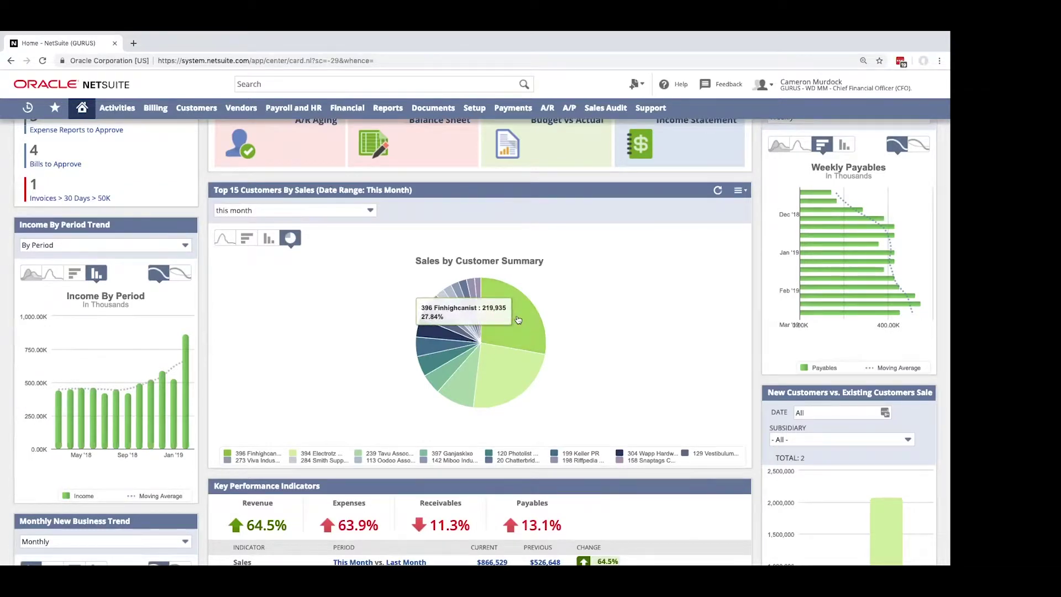
pyautogui.moveTo(497, 361)
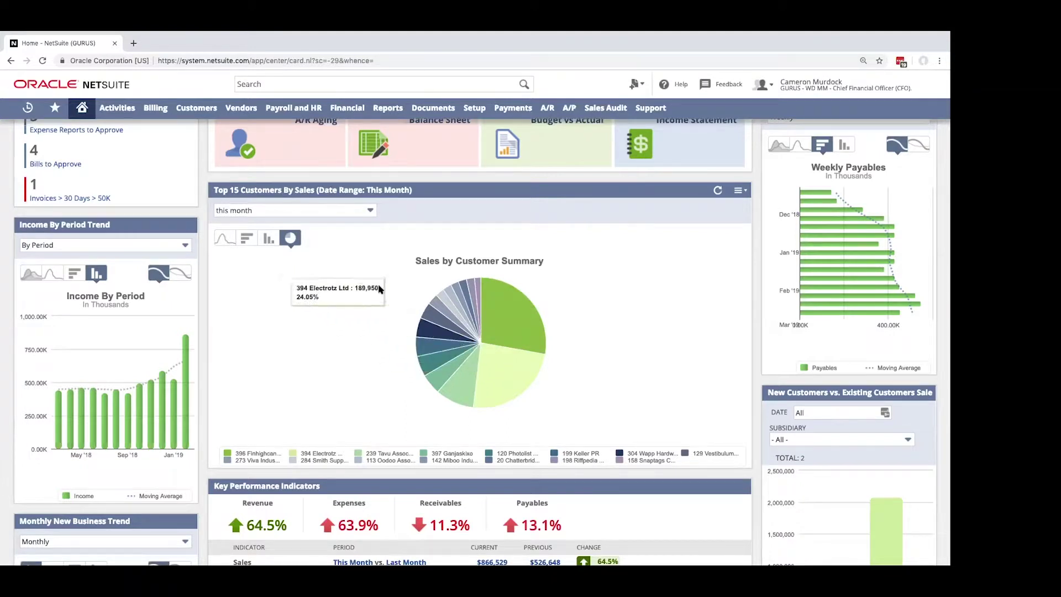
# Step: Switch the Top 15 Customers By Sales date range to this rolling half and return it to this month
pyautogui.click(365, 210)
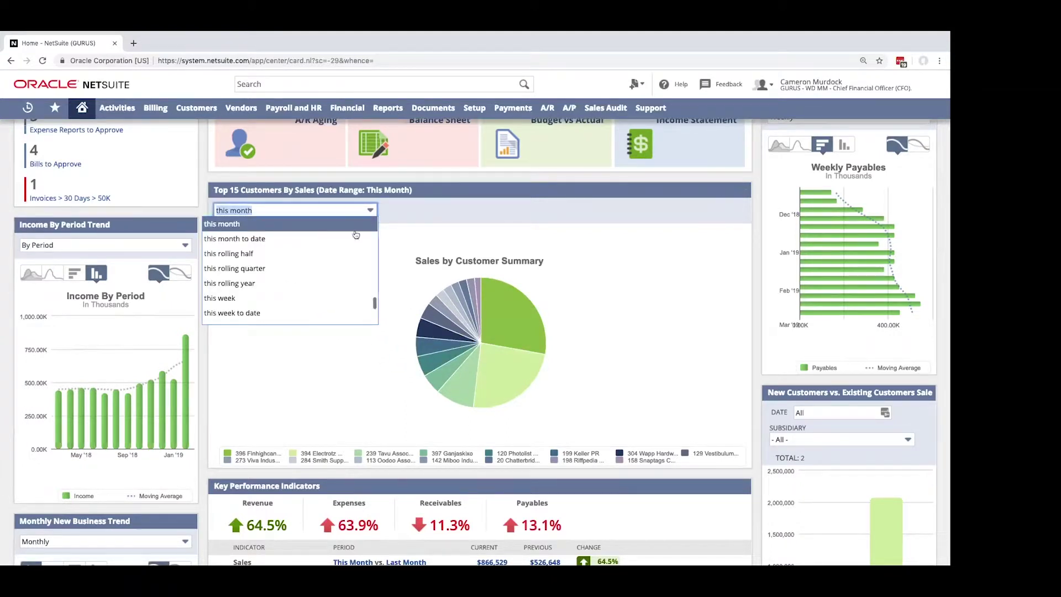
pyautogui.click(330, 254)
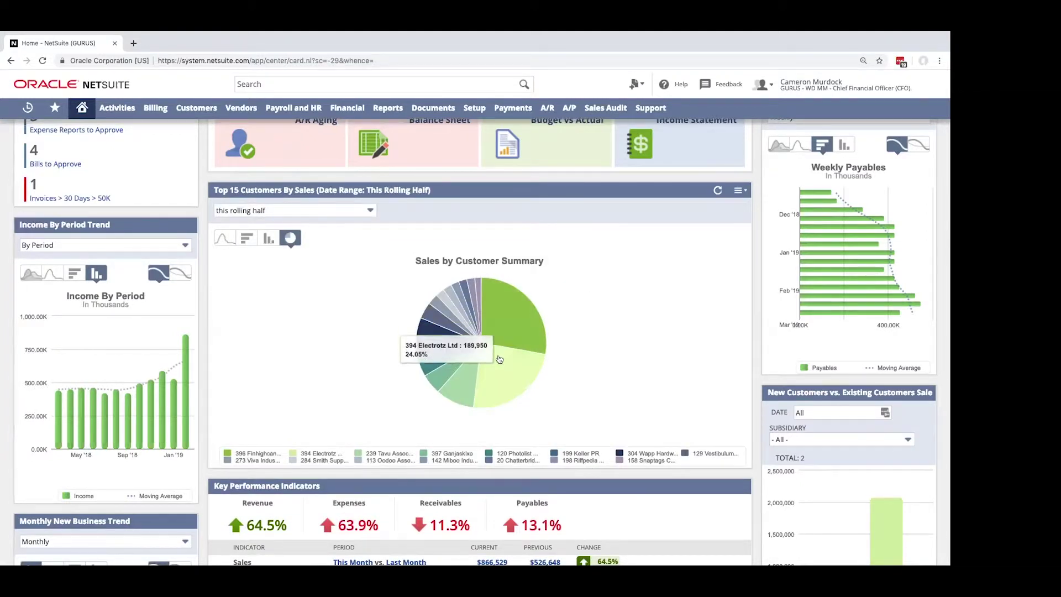
pyautogui.click(361, 210)
pyautogui.scroll(3, 330, 244)
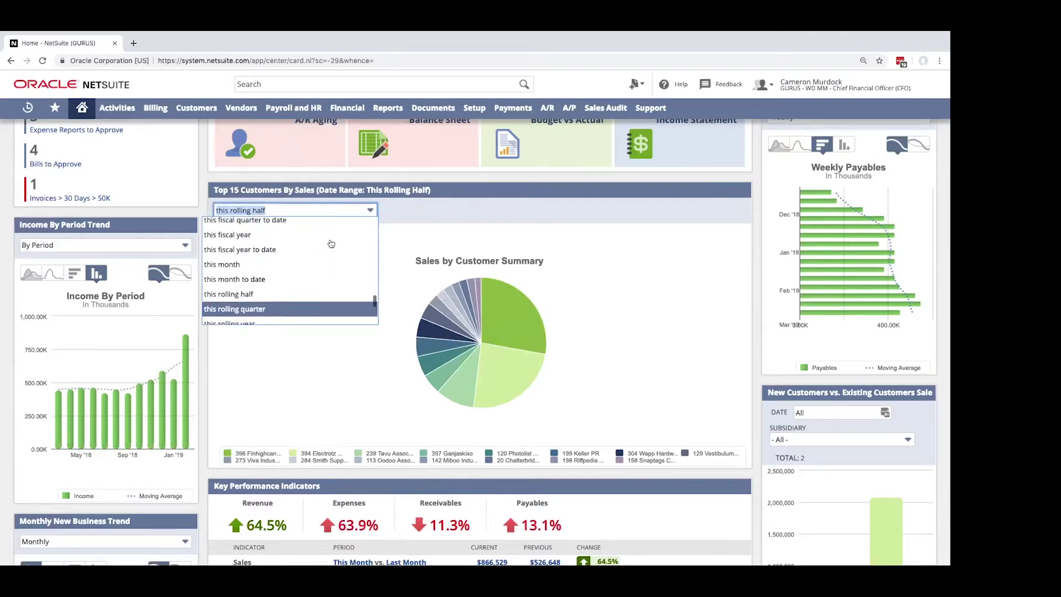
pyautogui.click(307, 264)
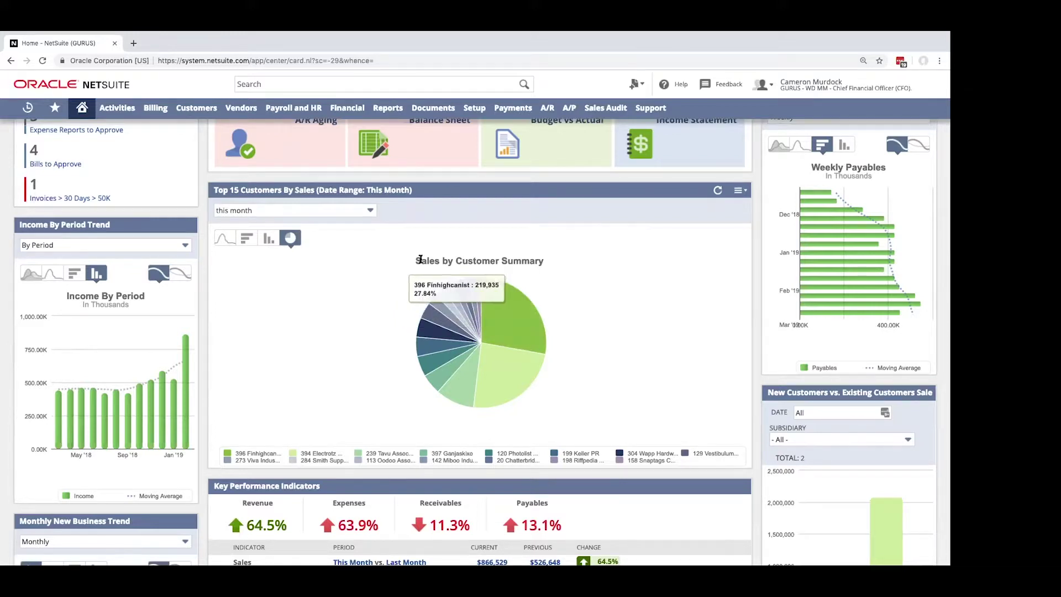
# Step: Hide the Finhighcanist slice from the Sales by Customer Summary pie chart and restore it
pyautogui.click(242, 455)
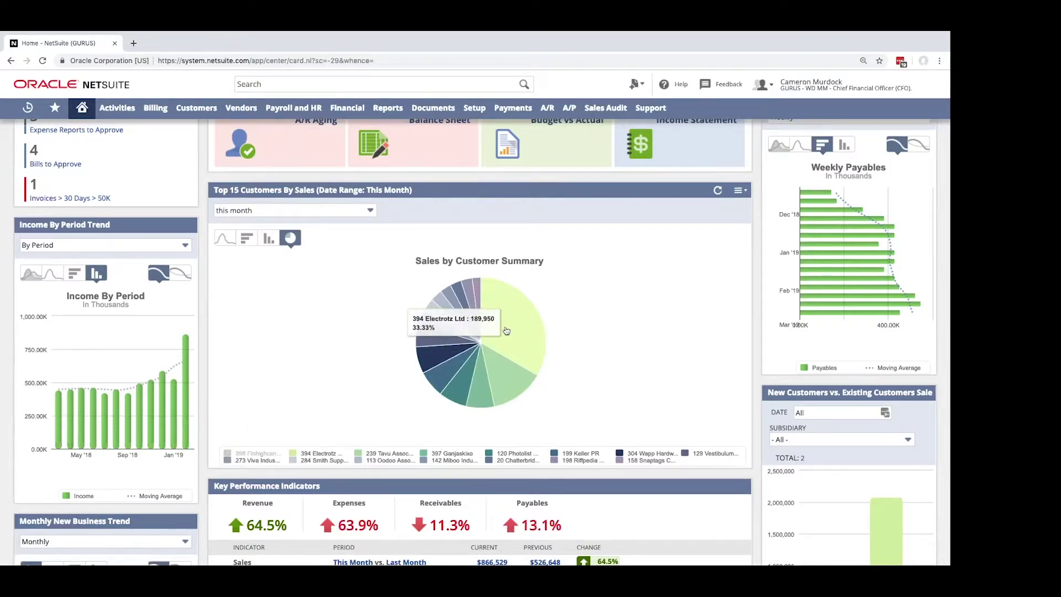
pyautogui.click(226, 456)
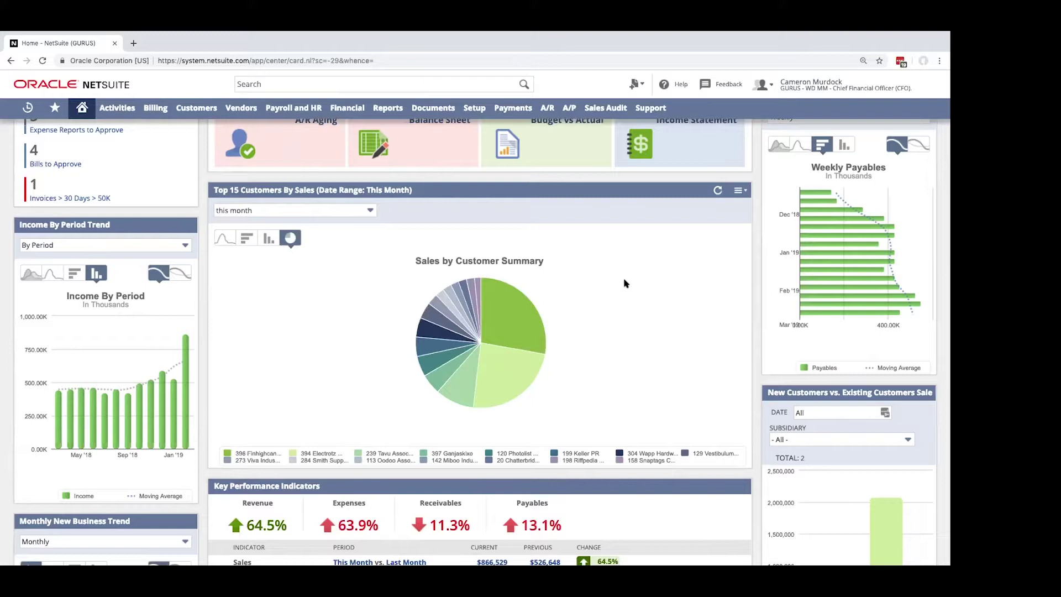
# Step: Open the Financial dashboard and review its Key Performance Indicators, Financials and Weekly Cash Projection portlets
pyautogui.scroll(1, 626, 280)
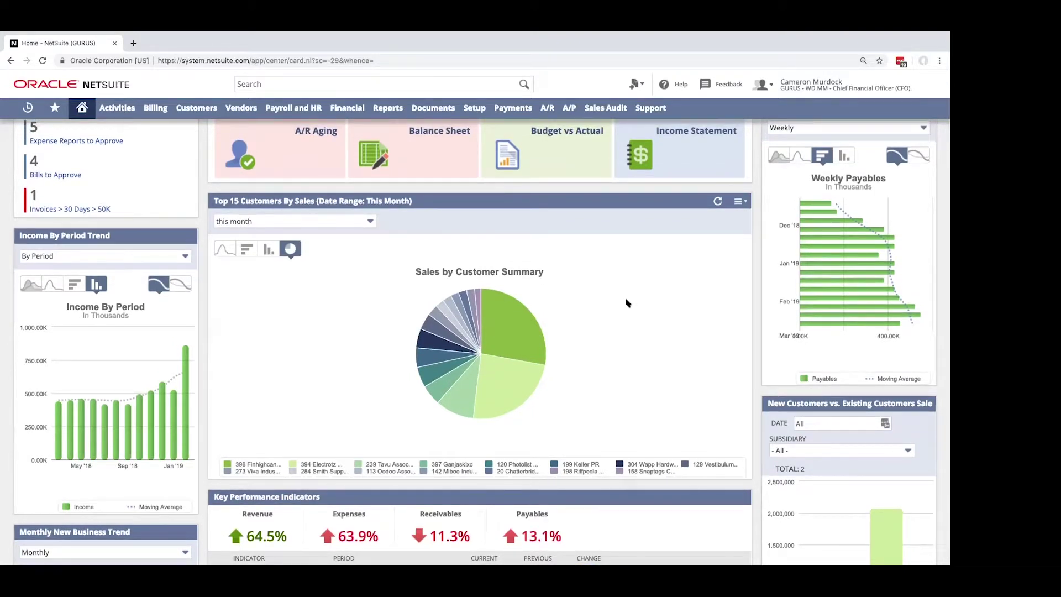
pyautogui.scroll(3, 628, 296)
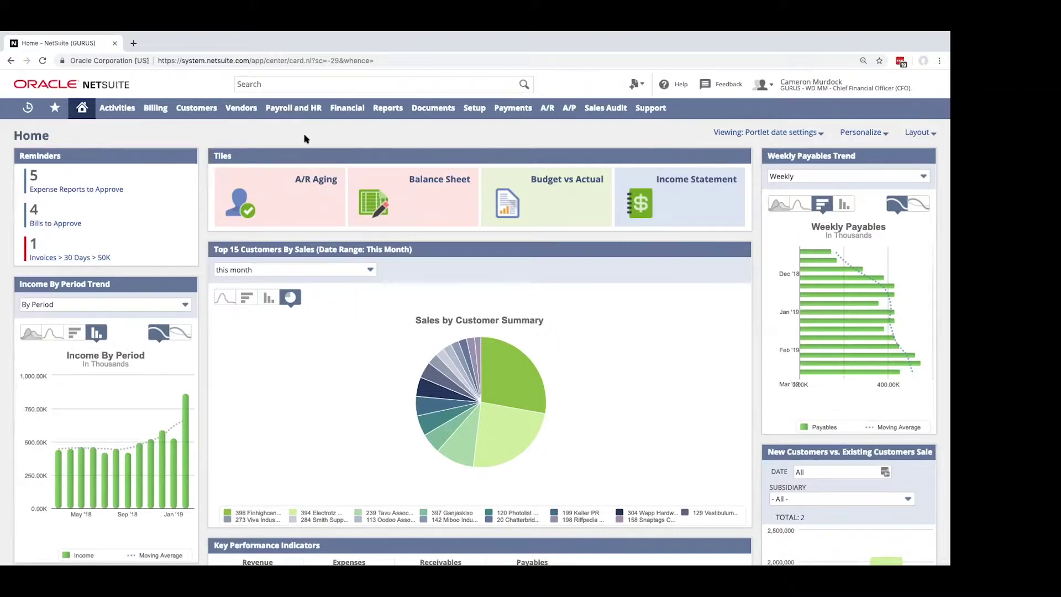
pyautogui.click(347, 109)
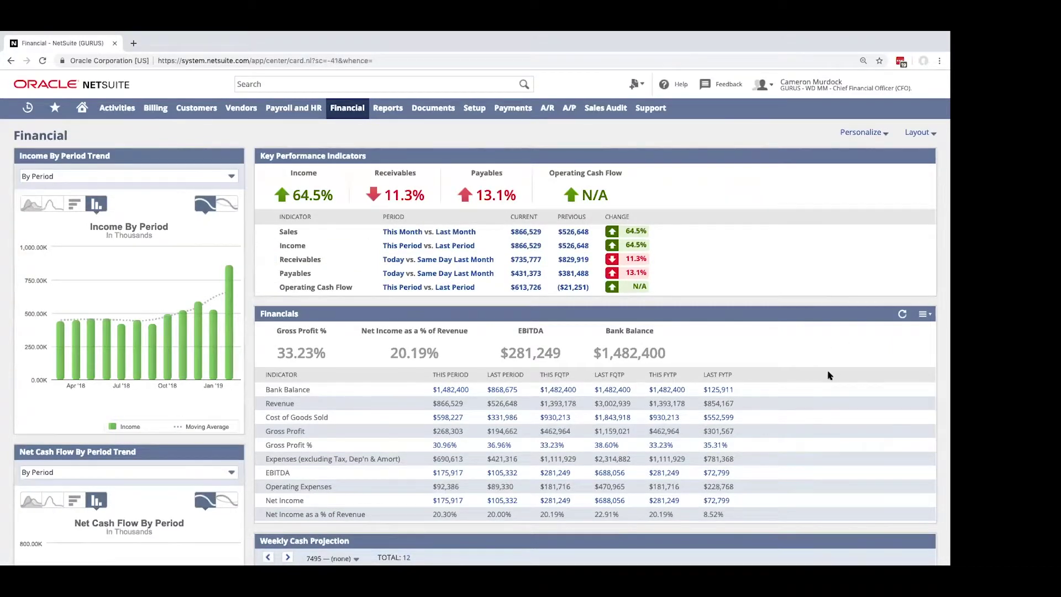
pyautogui.scroll(-3, 828, 376)
pyautogui.scroll(-5, 828, 375)
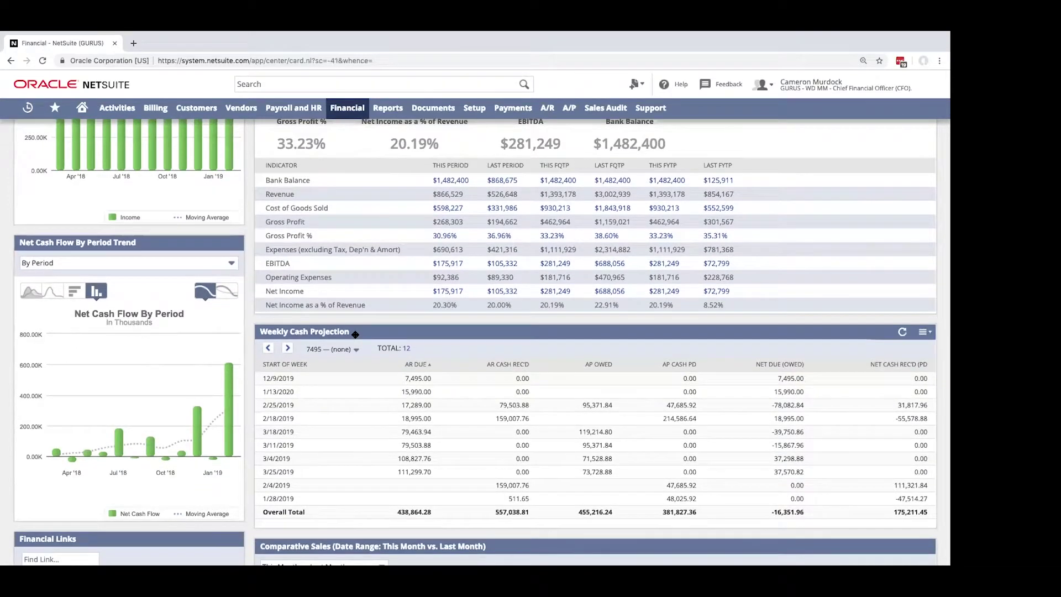
pyautogui.scroll(1, 464, 356)
pyautogui.scroll(7, 463, 355)
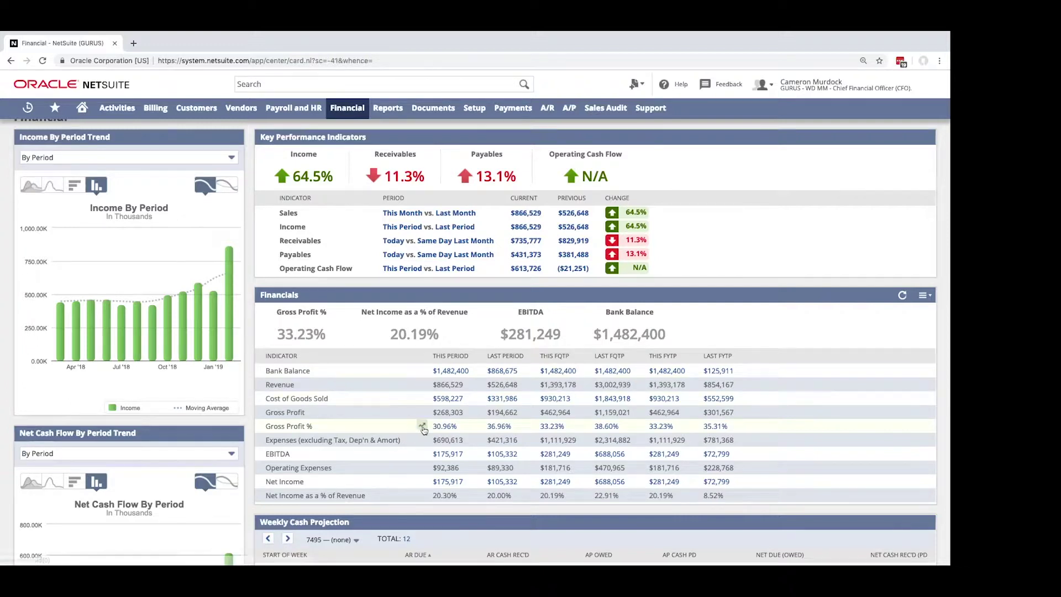
# Step: Open the Gross Profit % trend graph, compare its Quarterly and By Period views, and close it
pyautogui.click(422, 427)
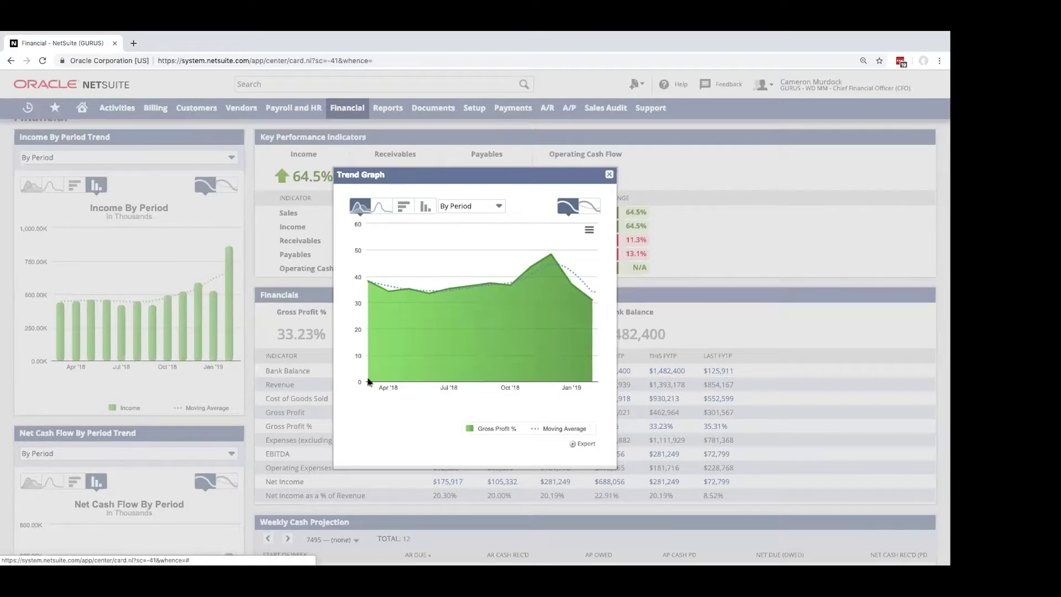
pyautogui.click(471, 206)
pyautogui.click(468, 236)
pyautogui.click(485, 206)
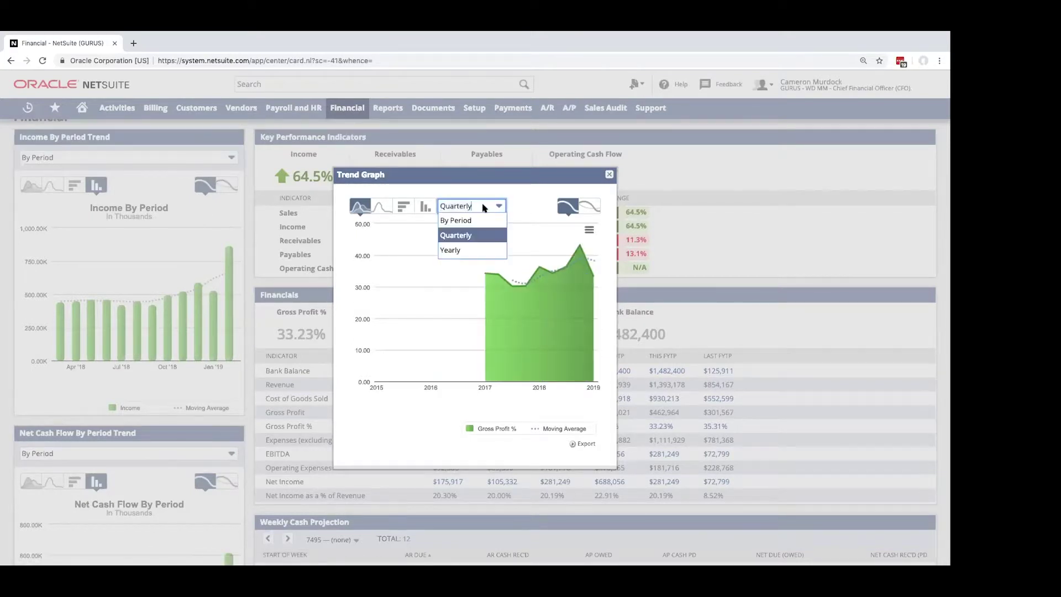
pyautogui.click(479, 221)
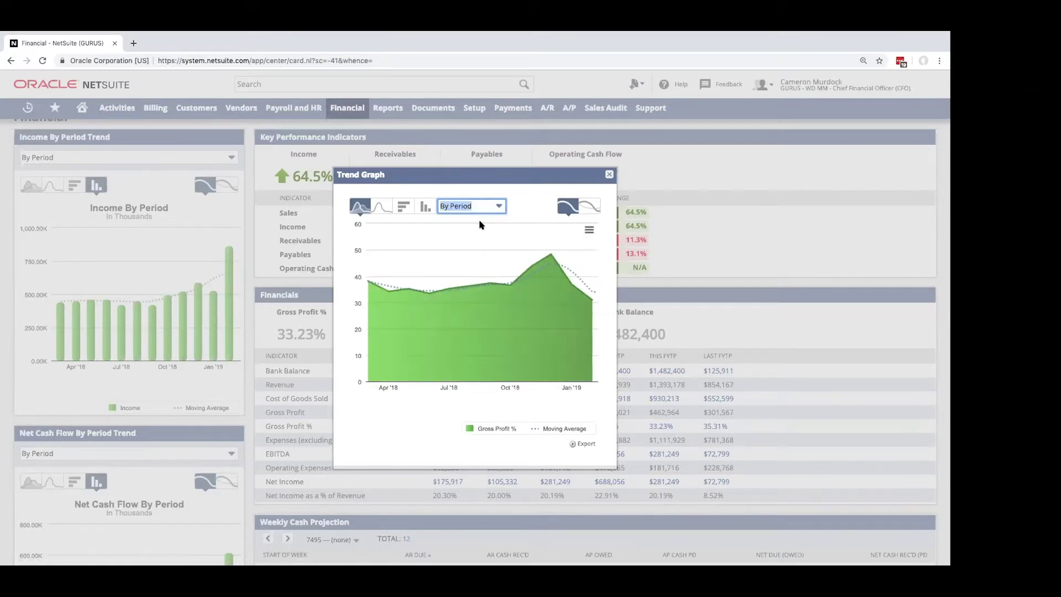
pyautogui.click(610, 175)
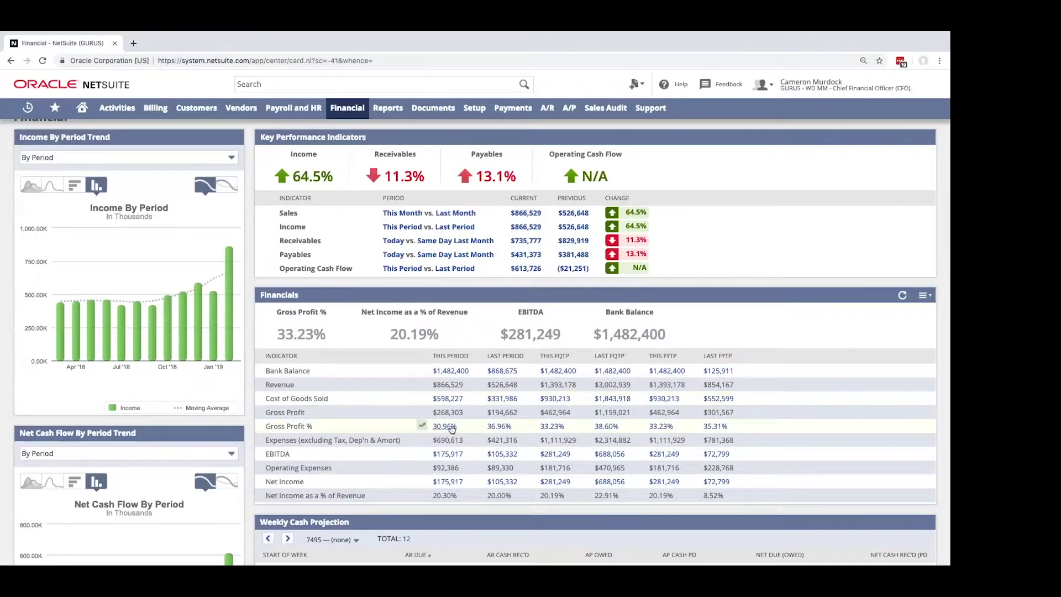
# Step: Open the Income Statement behind this period's Revenue figure and view the available subsidiary contexts
pyautogui.moveTo(452, 429)
pyautogui.click(448, 387)
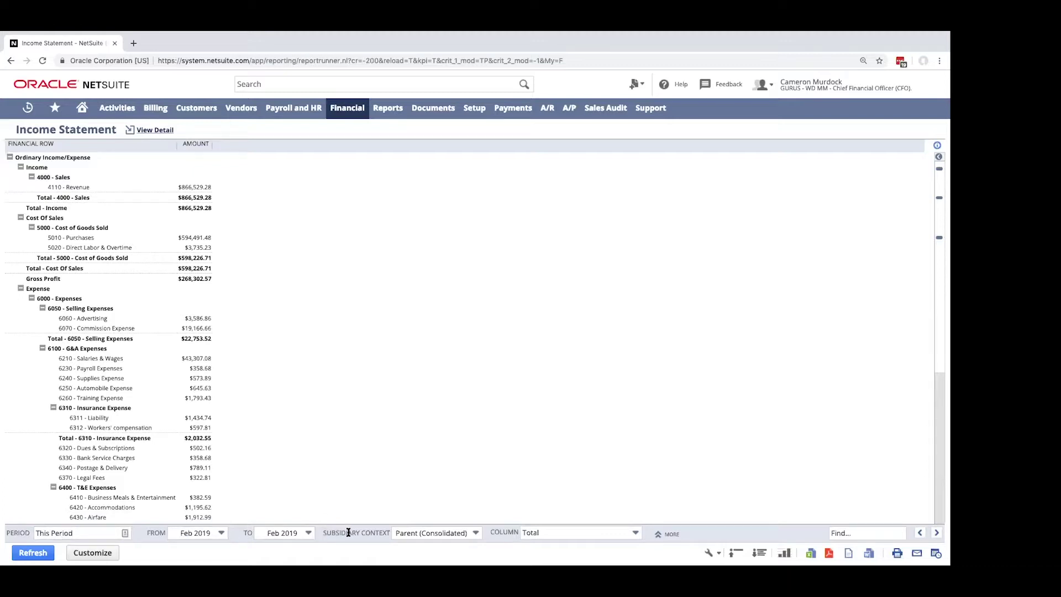
pyautogui.click(474, 534)
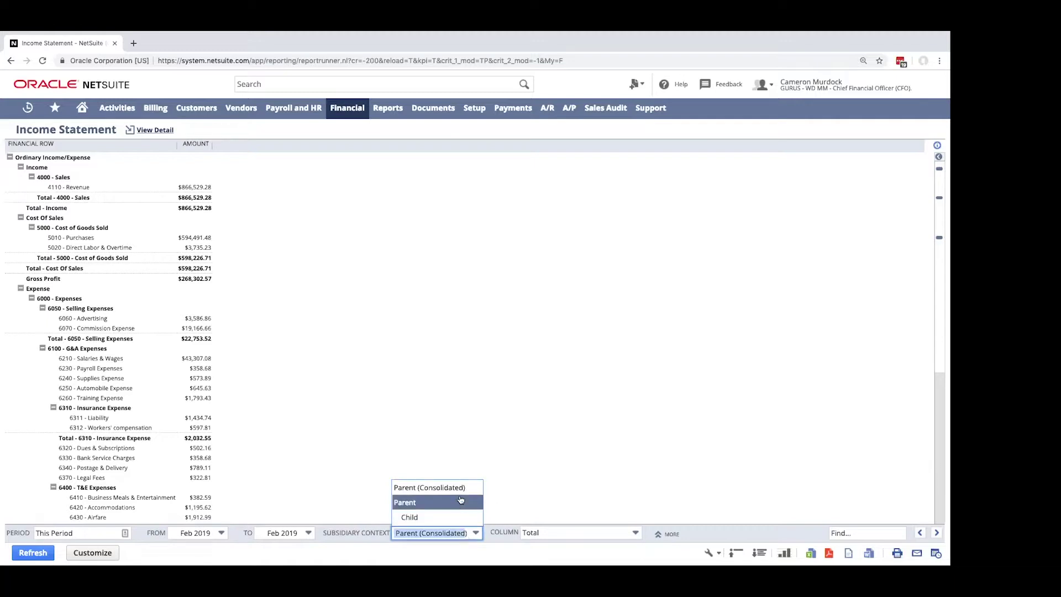
pyautogui.click(491, 547)
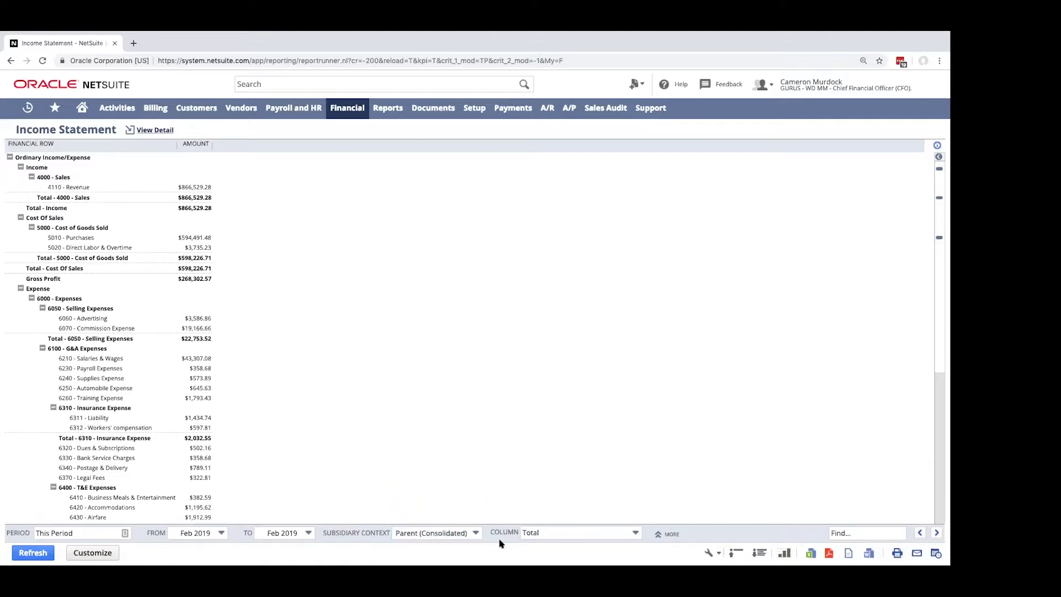
# Step: Look through the Income Statement's column breakdown options, including departments, locations, subsidiaries and accounting periods, without choosing one
pyautogui.click(635, 534)
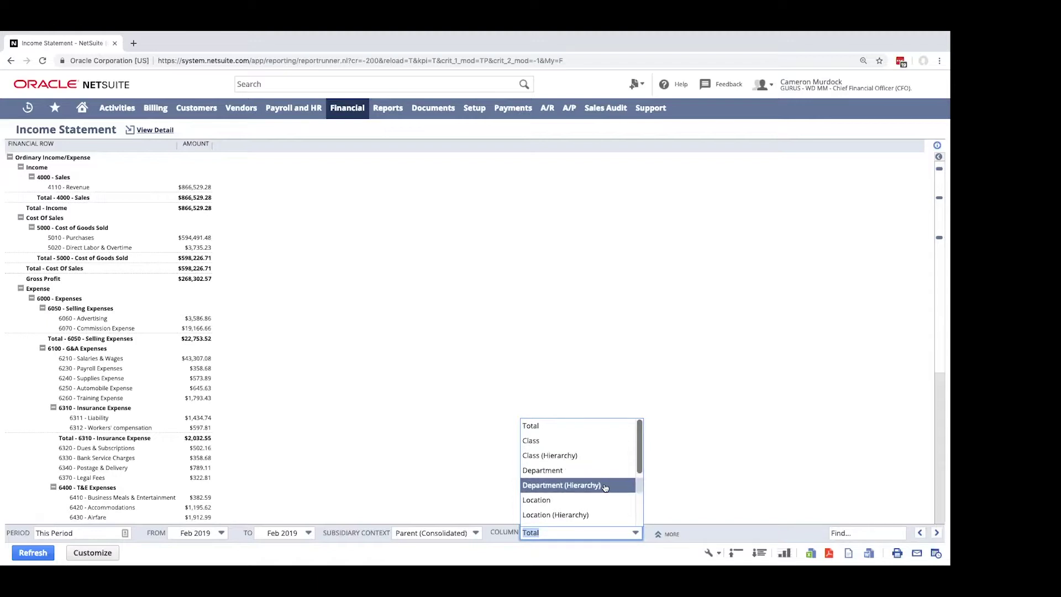
pyautogui.scroll(-3, 608, 486)
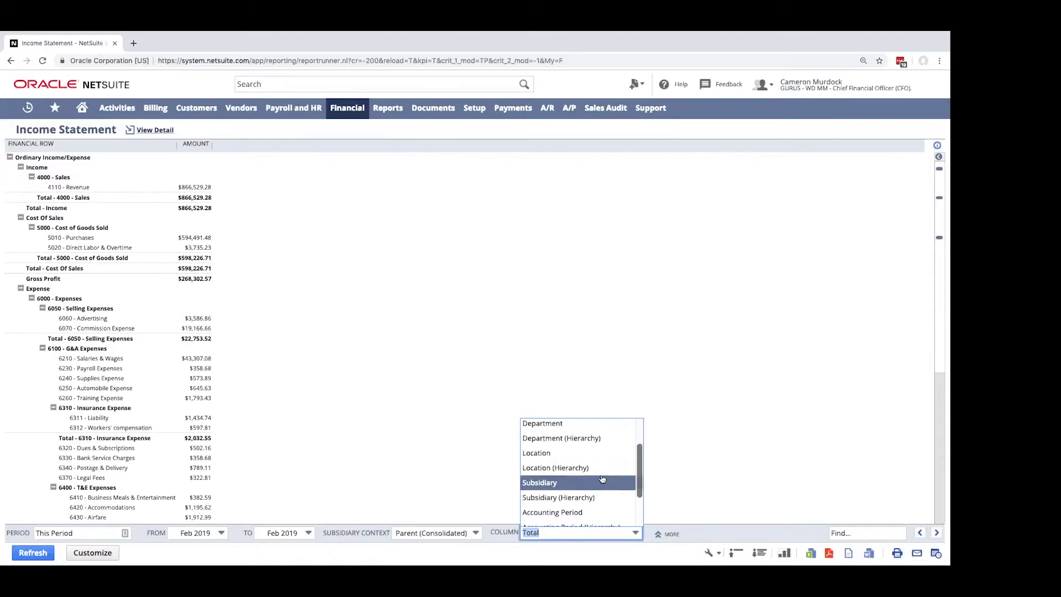
pyautogui.scroll(-3, 595, 474)
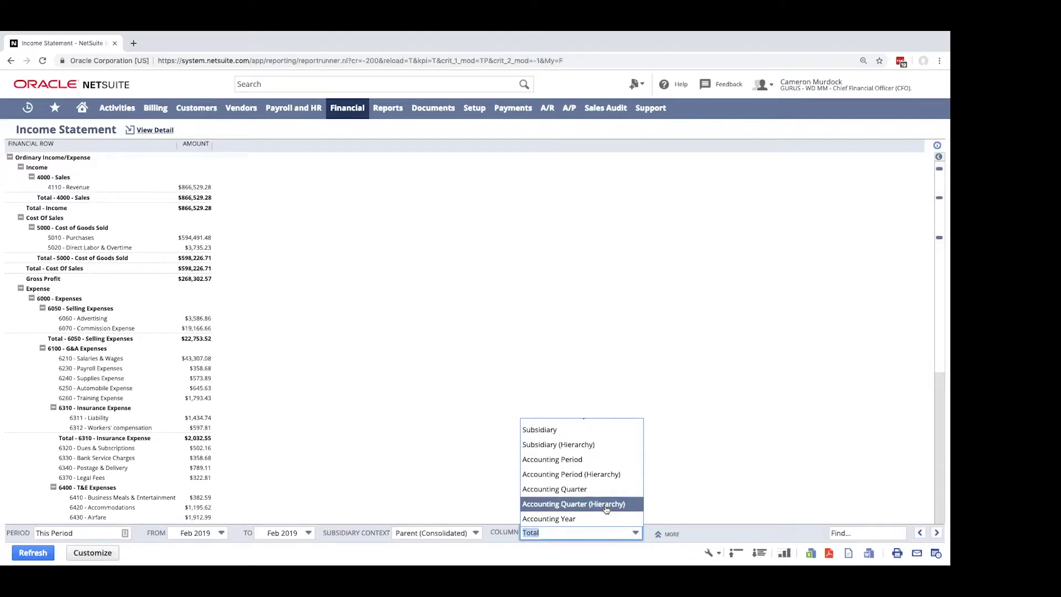
pyautogui.click(622, 551)
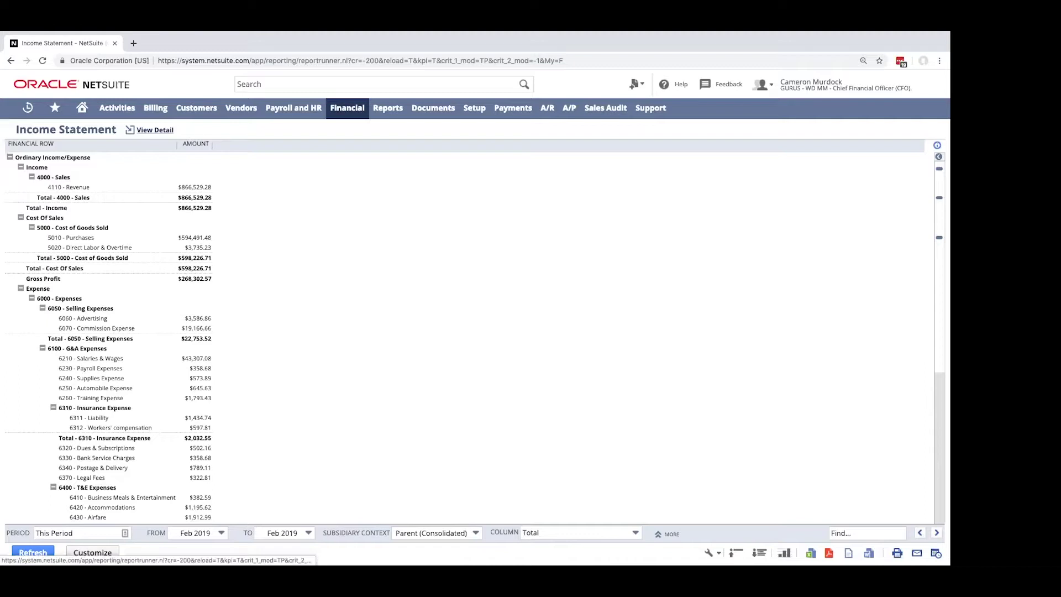
# Step: Collapse the Income Statement rows and expand them level by level to the individual selling and G&A expense accounts
pyautogui.click(736, 553)
pyautogui.click(759, 553)
pyautogui.click(759, 553)
pyautogui.click(760, 552)
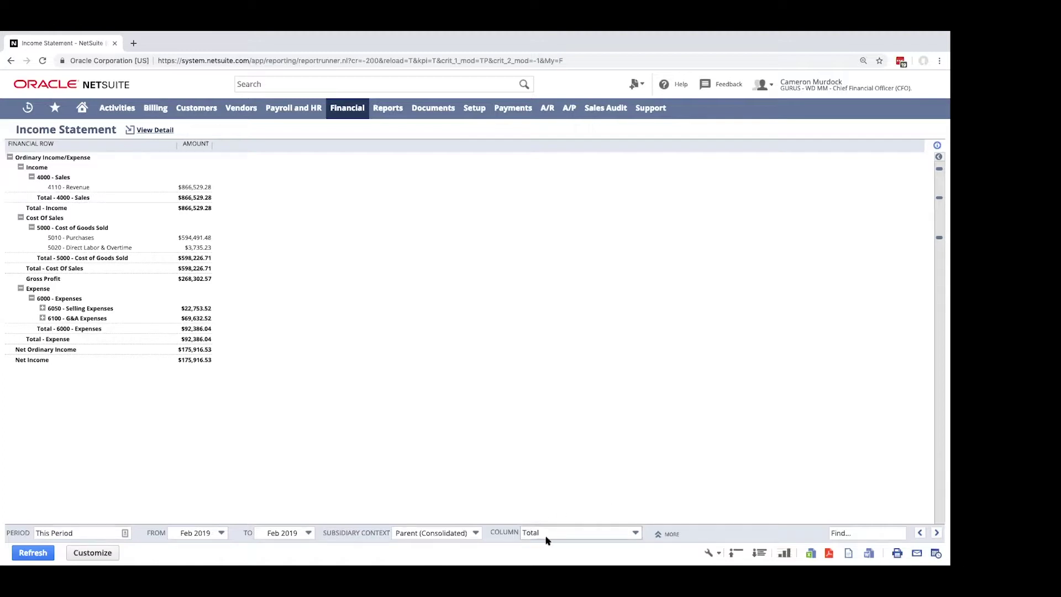
pyautogui.click(759, 553)
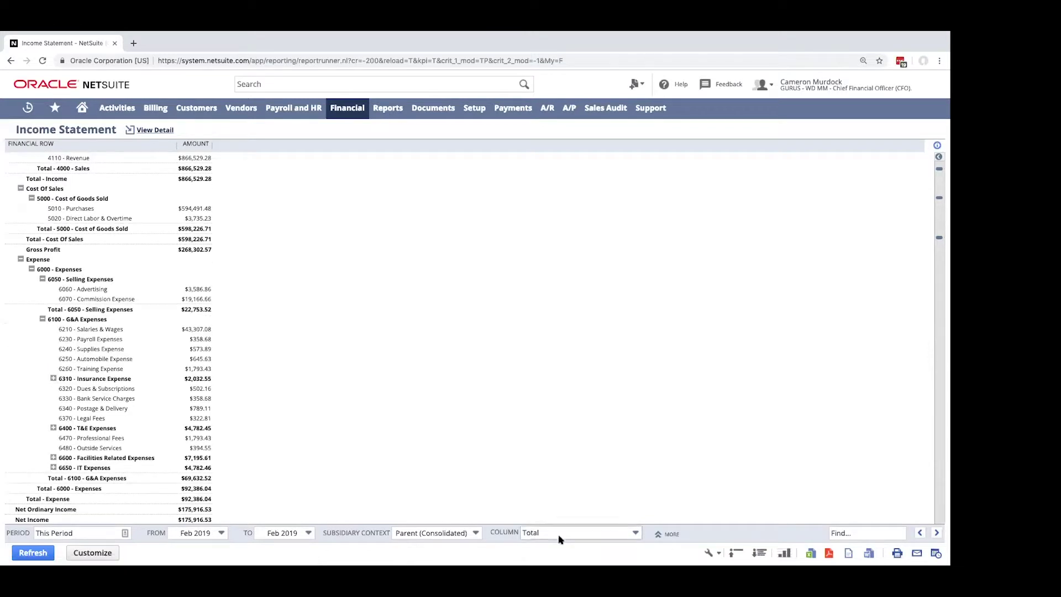
# Step: Break the Income Statement down into columns by Location (Hierarchy)
pyautogui.click(623, 534)
pyautogui.scroll(-1, 601, 494)
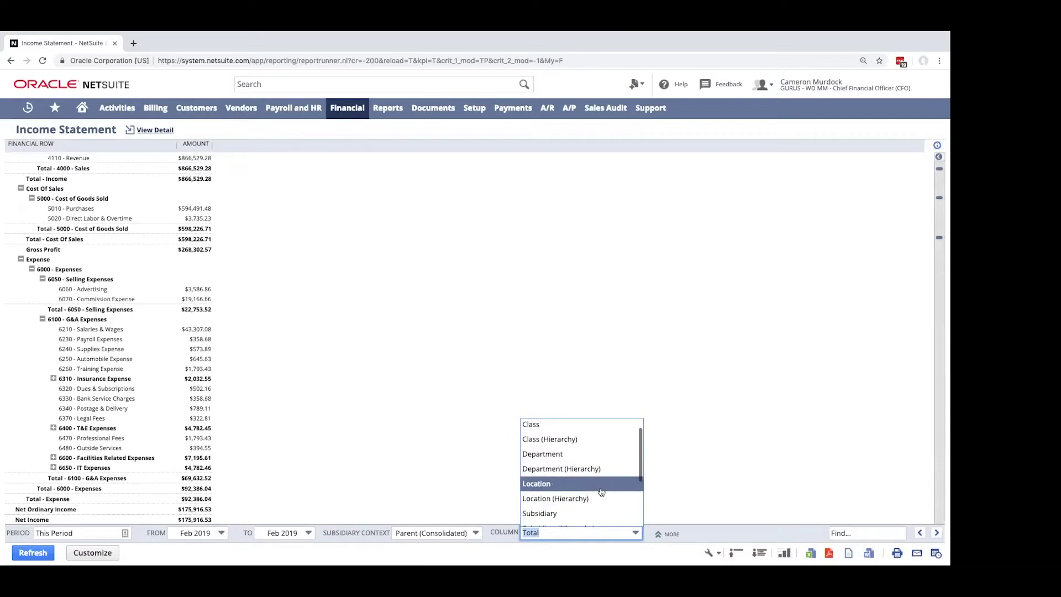
pyautogui.click(594, 500)
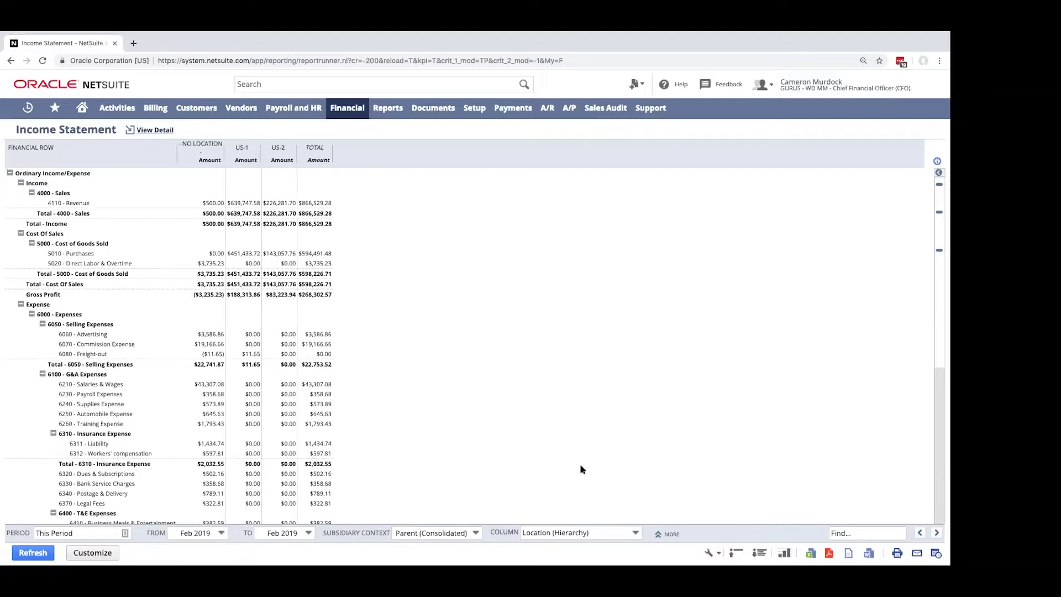
# Step: Break the Income Statement down by Accounting Period (Hierarchy) from Q3 2018 to Feb 2019 and refresh the report
pyautogui.click(630, 534)
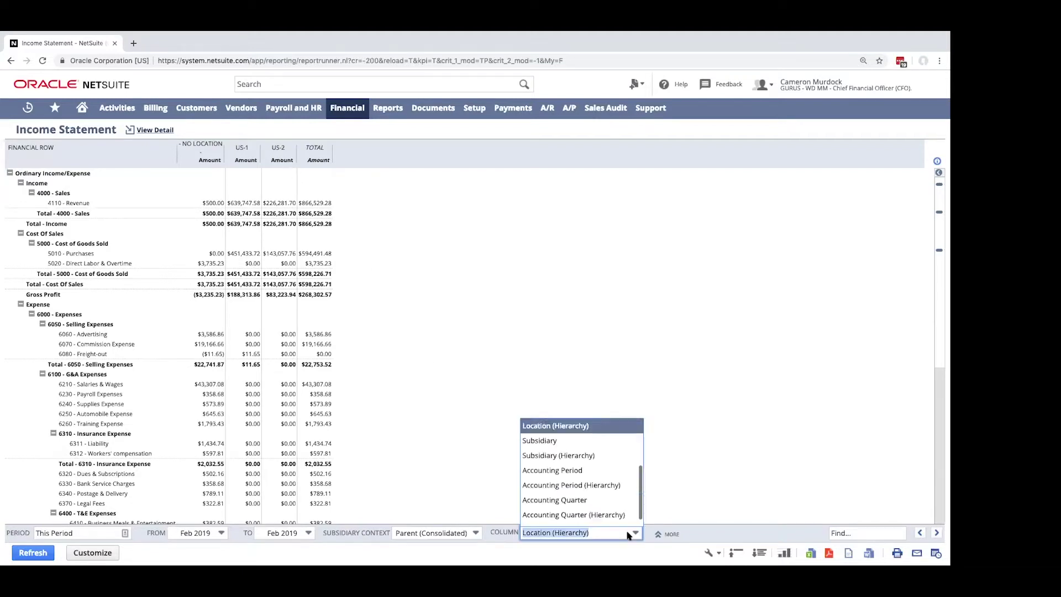
pyautogui.click(597, 485)
pyautogui.click(501, 550)
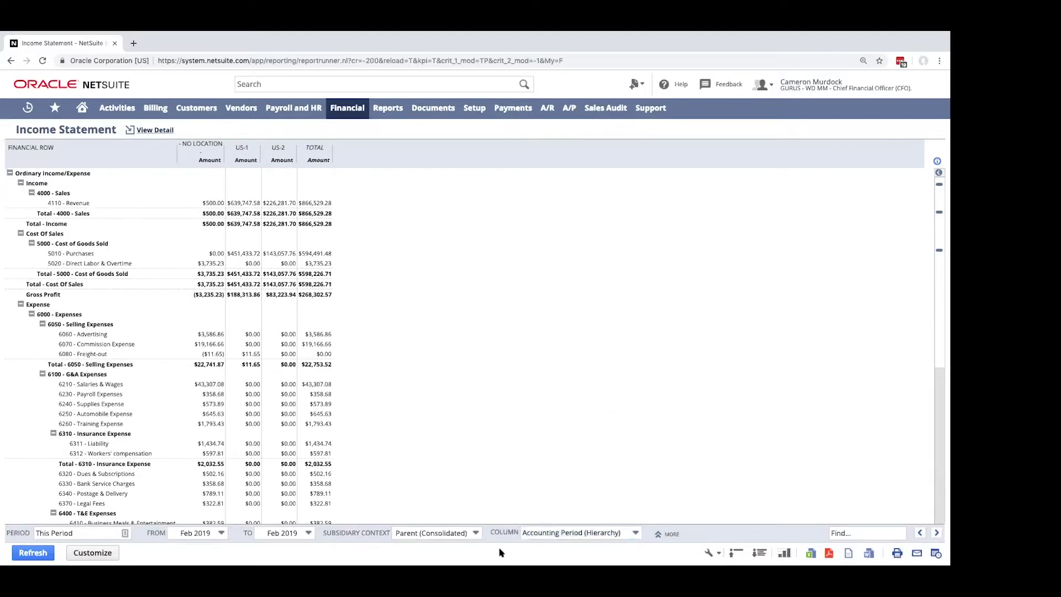
pyautogui.click(200, 537)
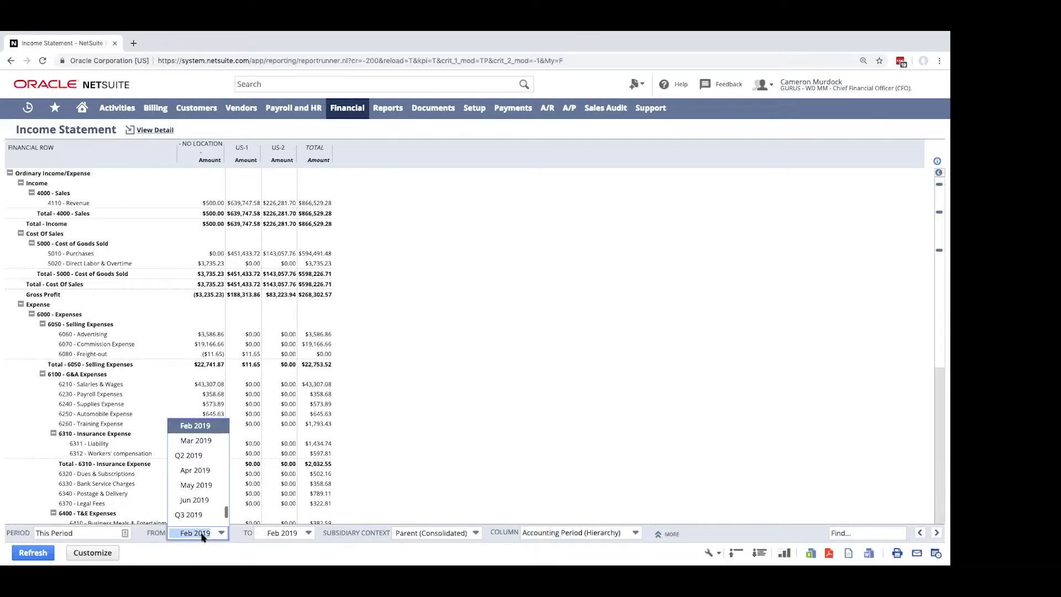
pyautogui.scroll(5, 190, 466)
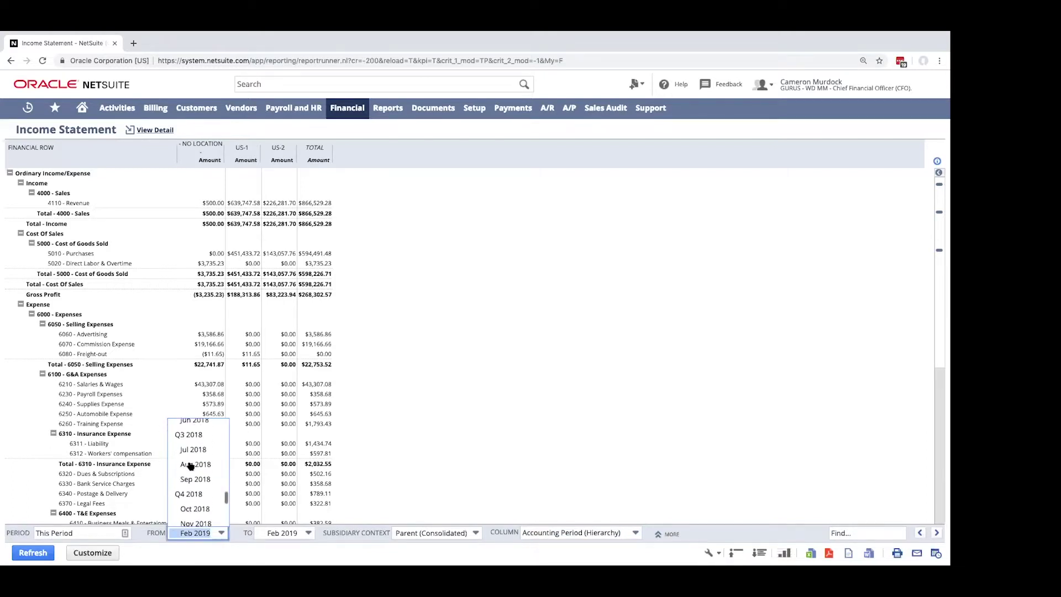
pyautogui.click(188, 375)
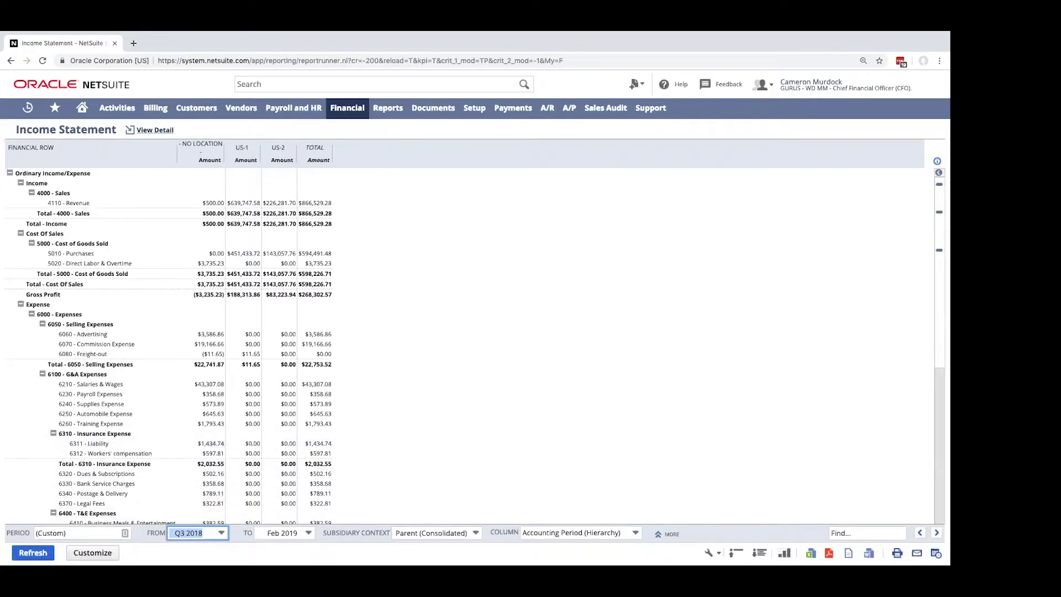
pyautogui.click(33, 553)
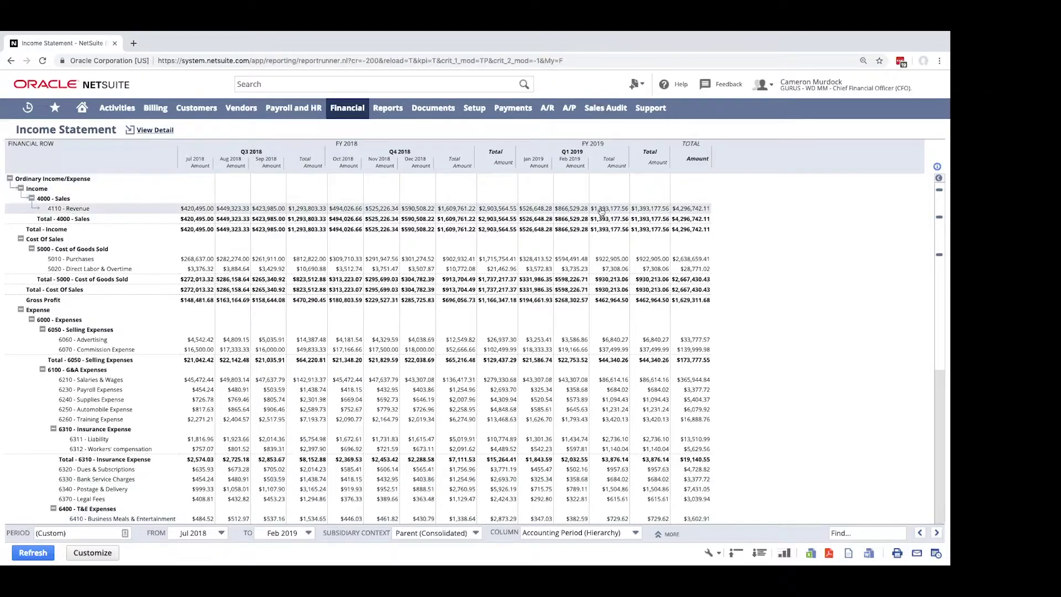
# Step: Drill into the FY 2019 total for 4110 - Revenue, open the 1/6/2019 Viva Industries invoice and review its sales information and items
pyautogui.click(657, 210)
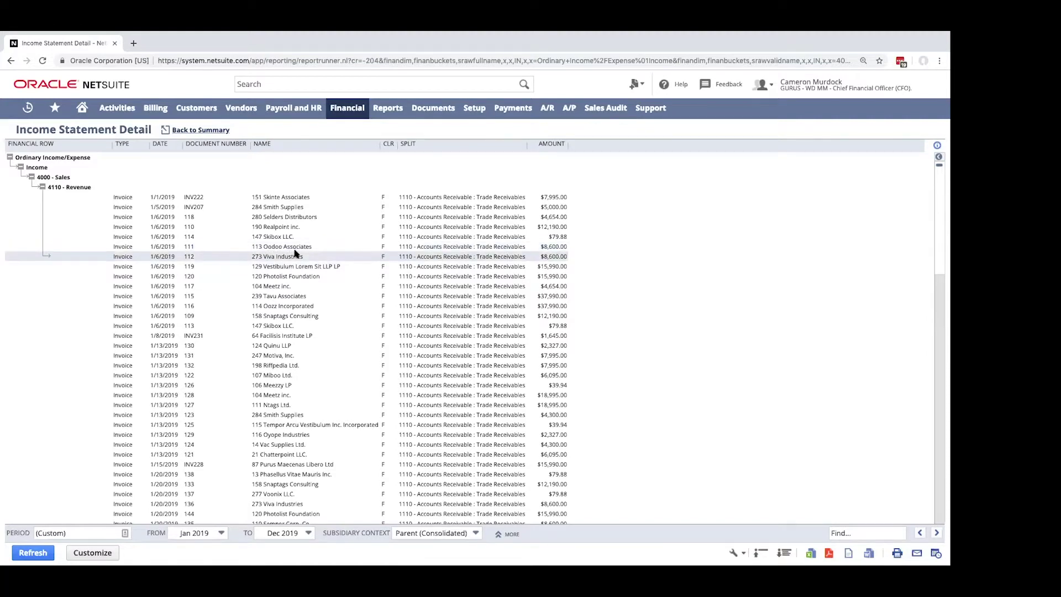
pyautogui.click(559, 257)
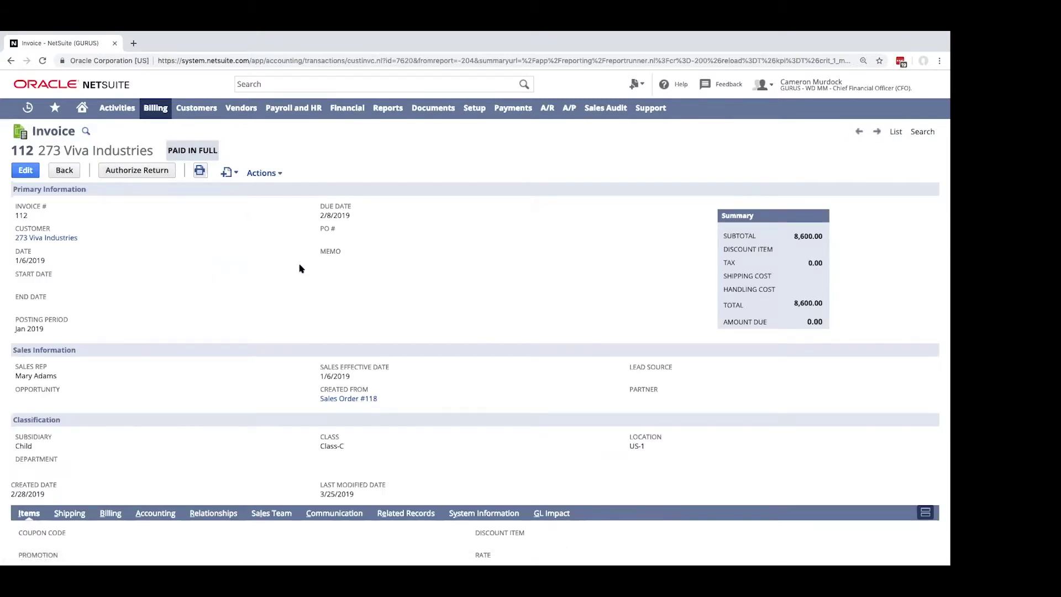
pyautogui.scroll(-1, 268, 277)
pyautogui.scroll(-3, 231, 270)
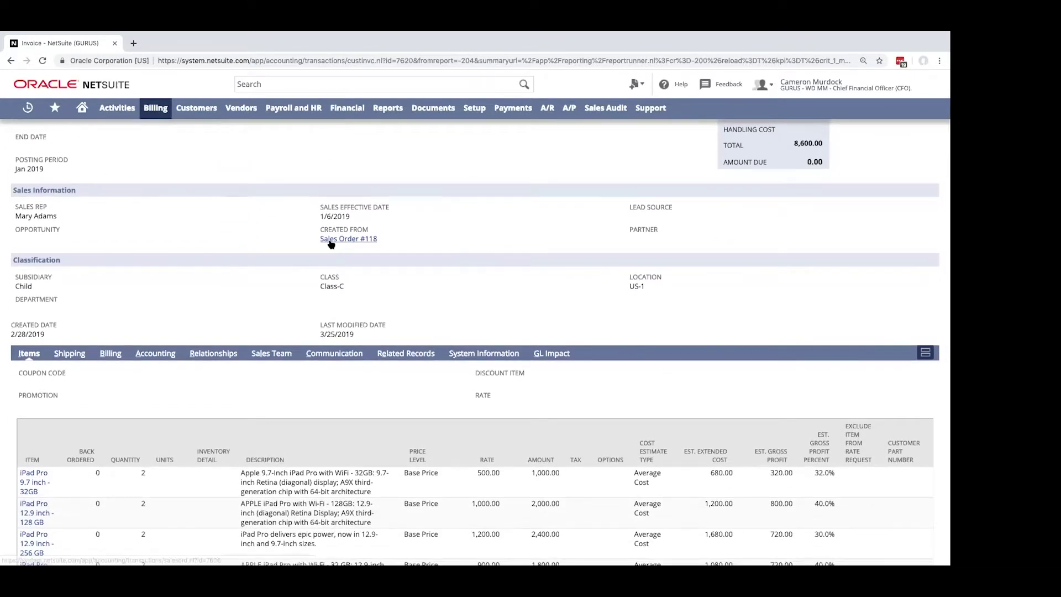
# Step: Review the Viva Industries invoice's item lines, its related payment record and its GL impact entries
pyautogui.scroll(-1, 398, 259)
pyautogui.scroll(-3, 402, 262)
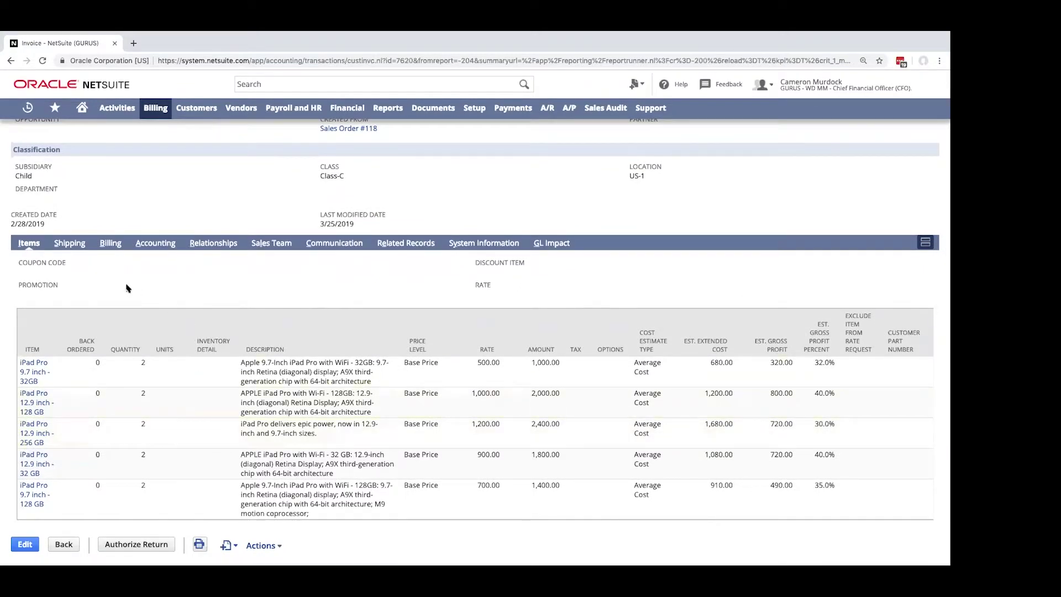
pyautogui.click(420, 245)
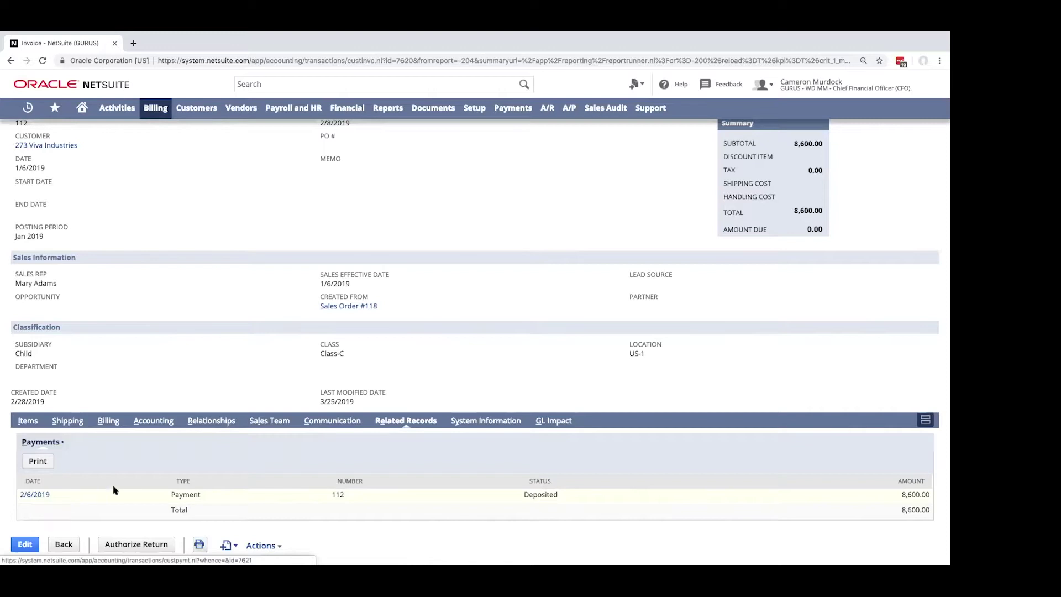
pyautogui.click(554, 421)
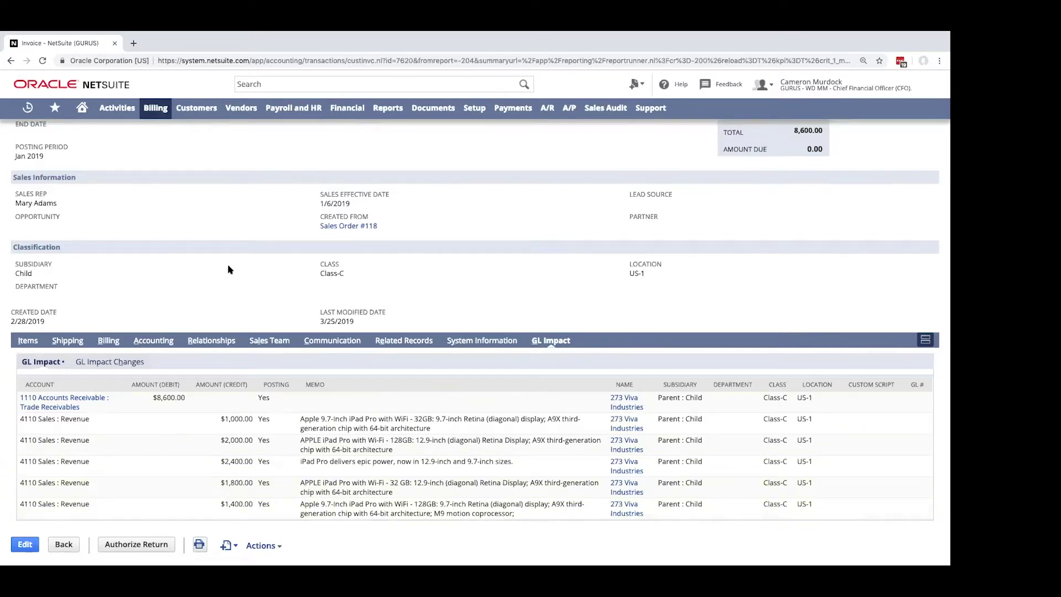
pyautogui.scroll(4, 230, 270)
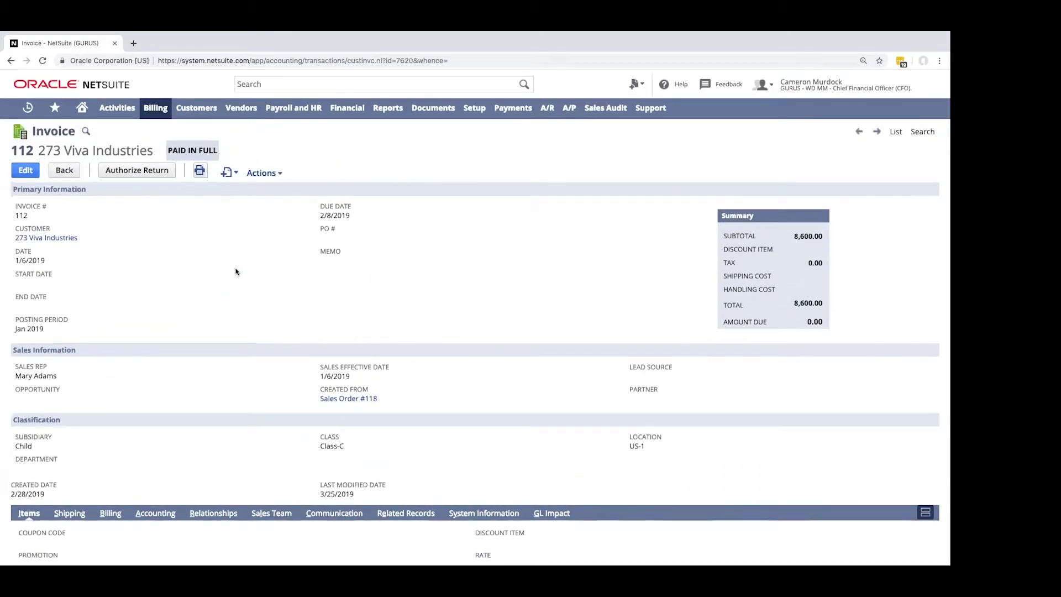
# Step: Switch to the GURUS - WD MM - Controller role
pyautogui.moveTo(849, 91)
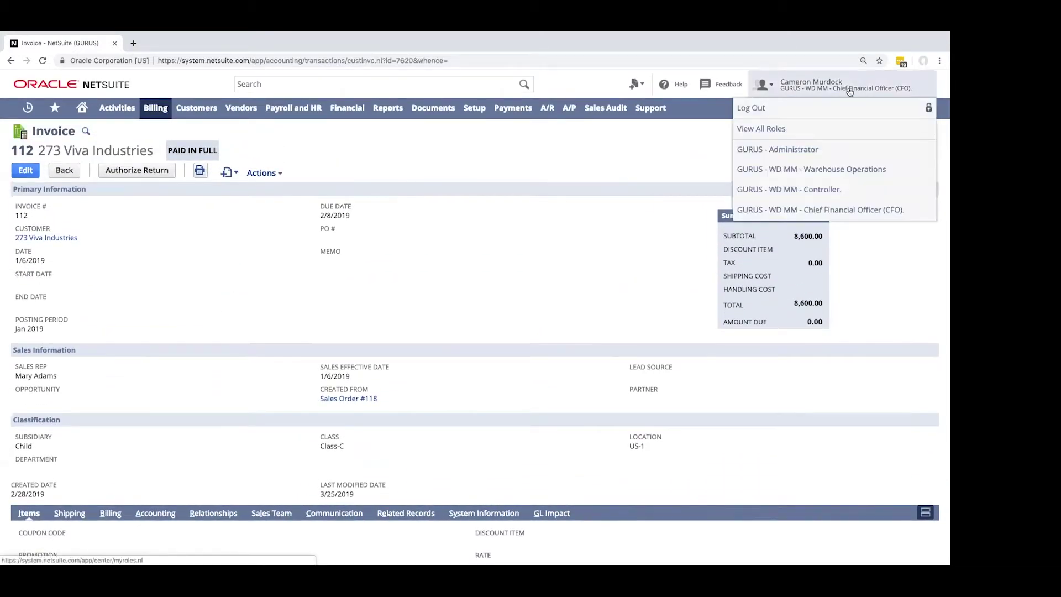
pyautogui.click(846, 191)
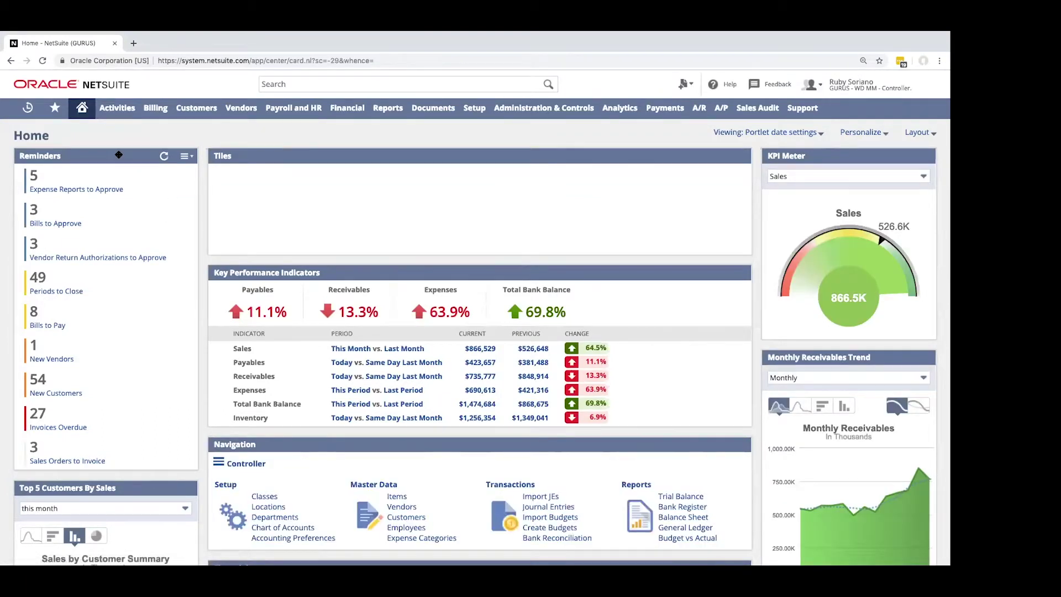
# Step: Add the Invoices > 30 Days > 50K reminder to the home dashboard's Reminders portlet
pyautogui.click(186, 156)
pyautogui.click(190, 173)
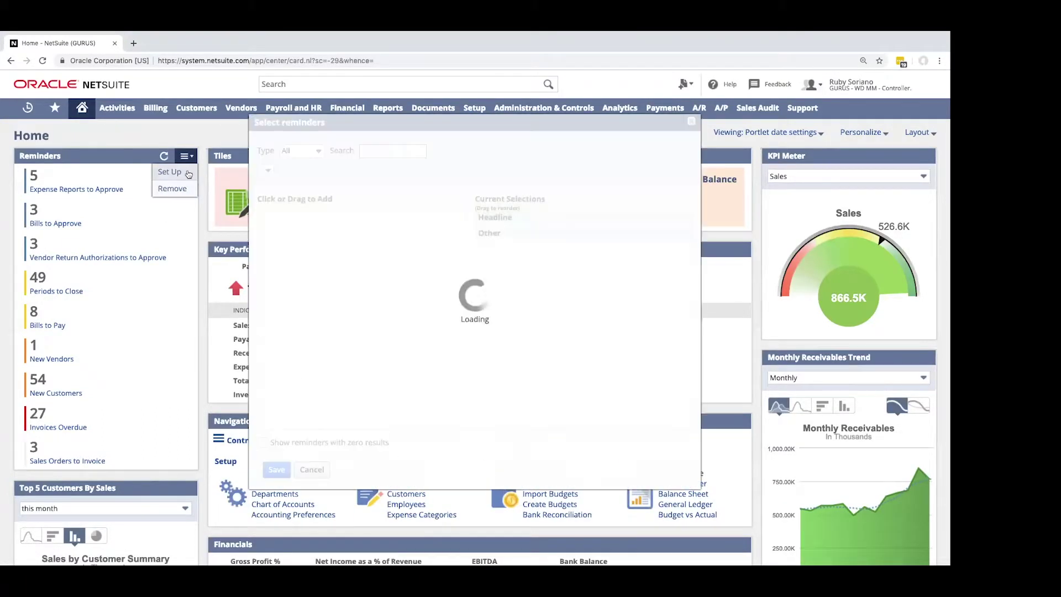
pyautogui.scroll(-5, 352, 263)
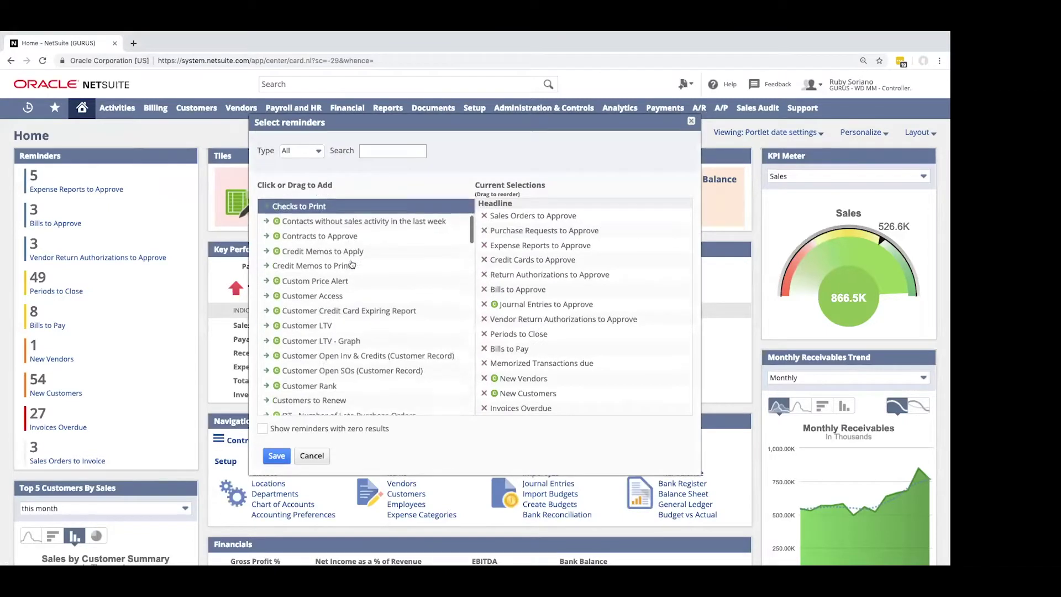
pyautogui.scroll(-10, 352, 263)
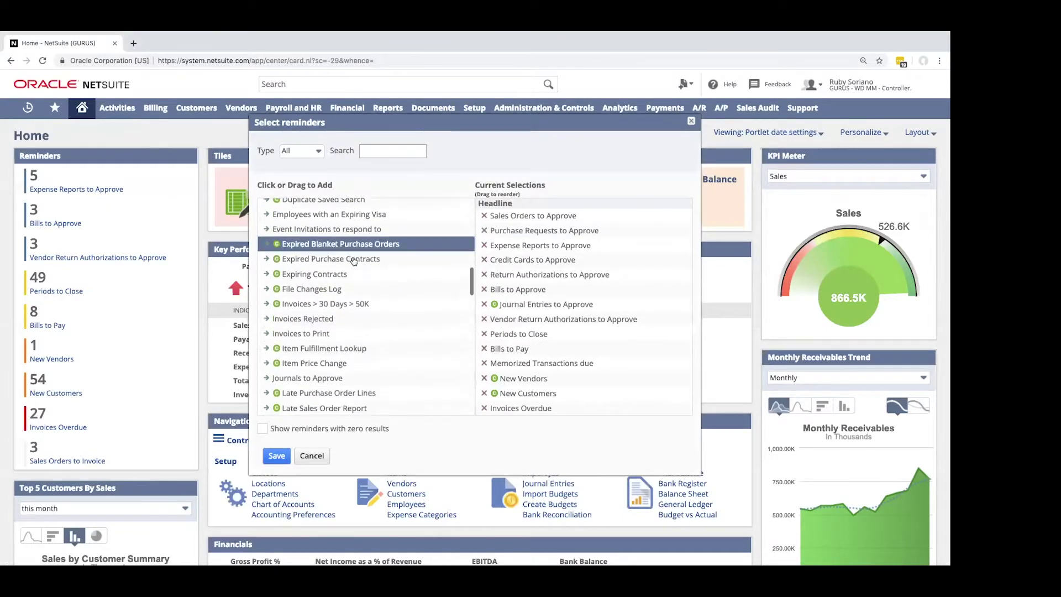
pyautogui.click(375, 301)
pyautogui.click(276, 455)
pyautogui.moveTo(258, 431)
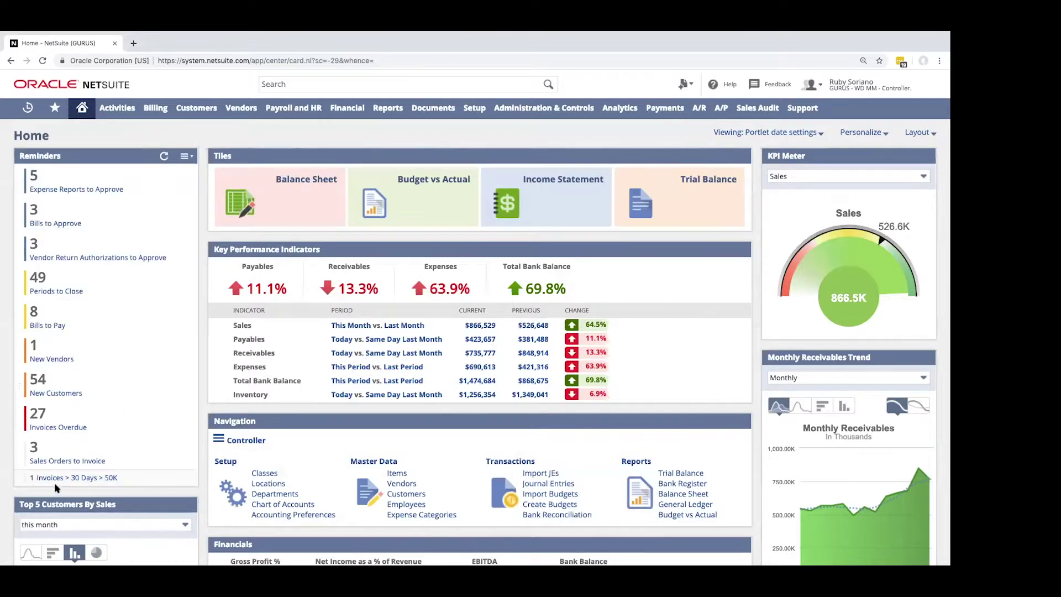
# Step: Set the Invoices > 30 Days > 50K reminder to display as a headline, and remove it from the Reminders portlet
pyautogui.click(183, 477)
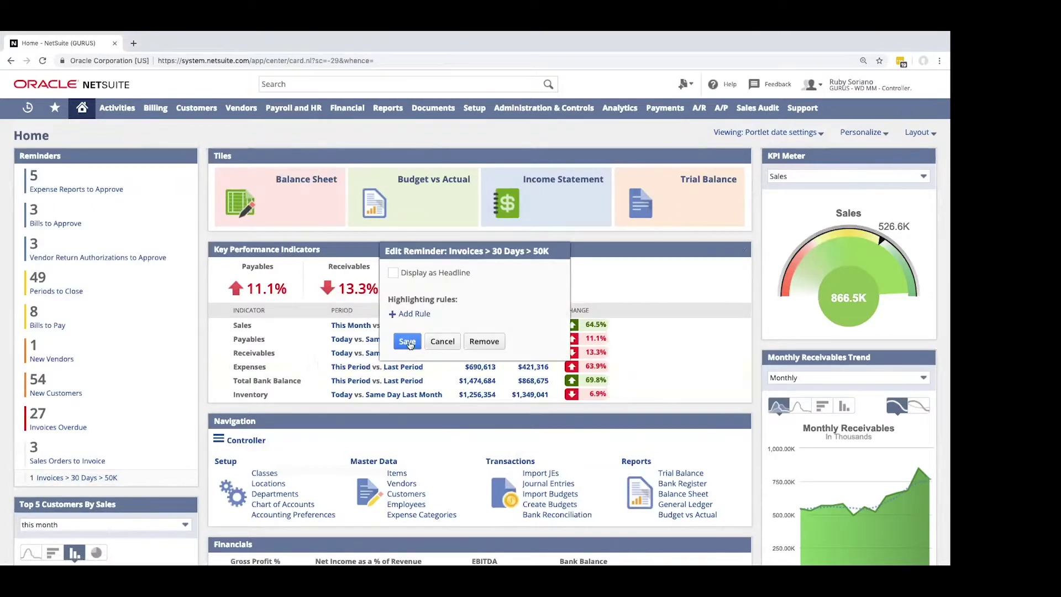
pyautogui.click(393, 273)
pyautogui.click(408, 341)
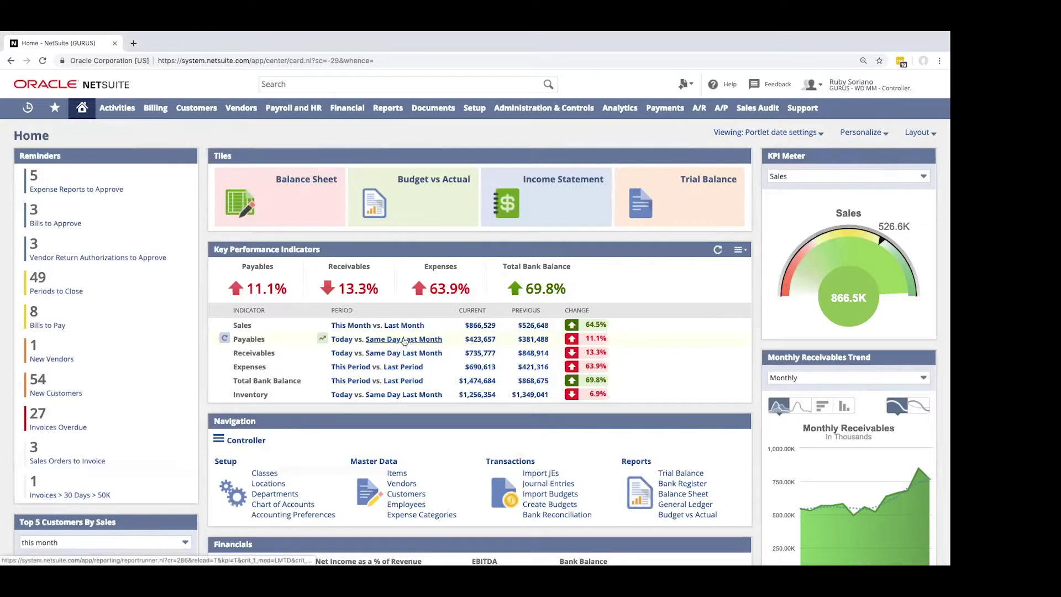
pyautogui.click(183, 487)
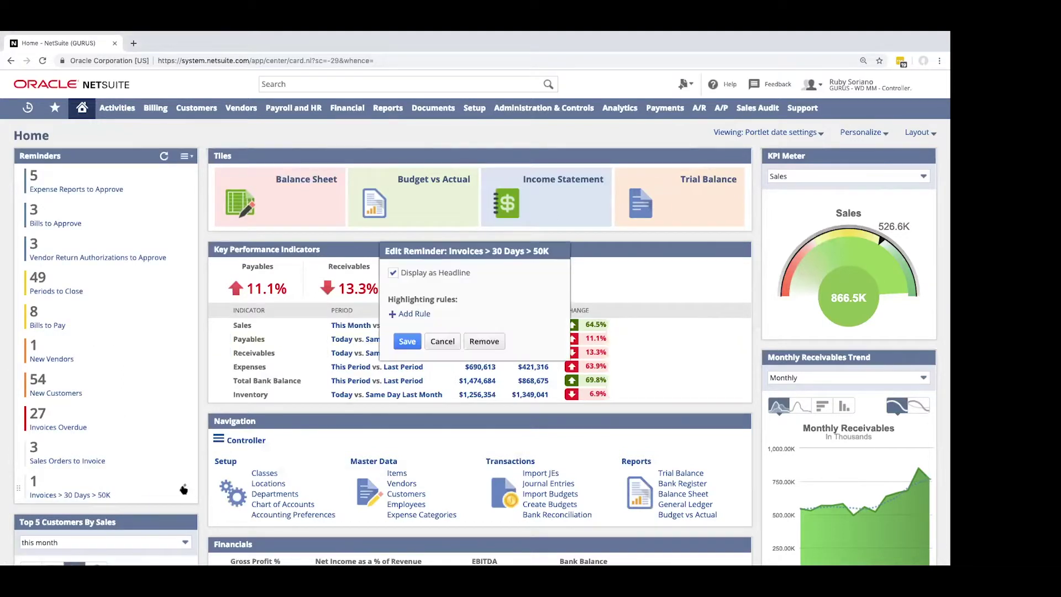
pyautogui.click(484, 342)
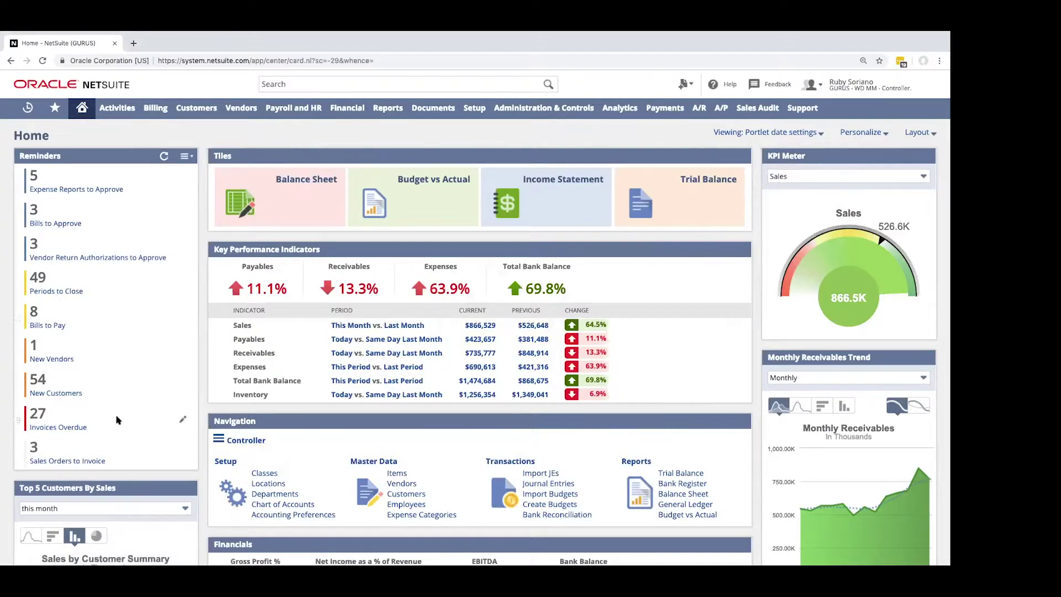
# Step: Open the Sales Orders to Invoice reminder and look over the batch's date, To Be Emailed and A/R account settings
pyautogui.click(52, 462)
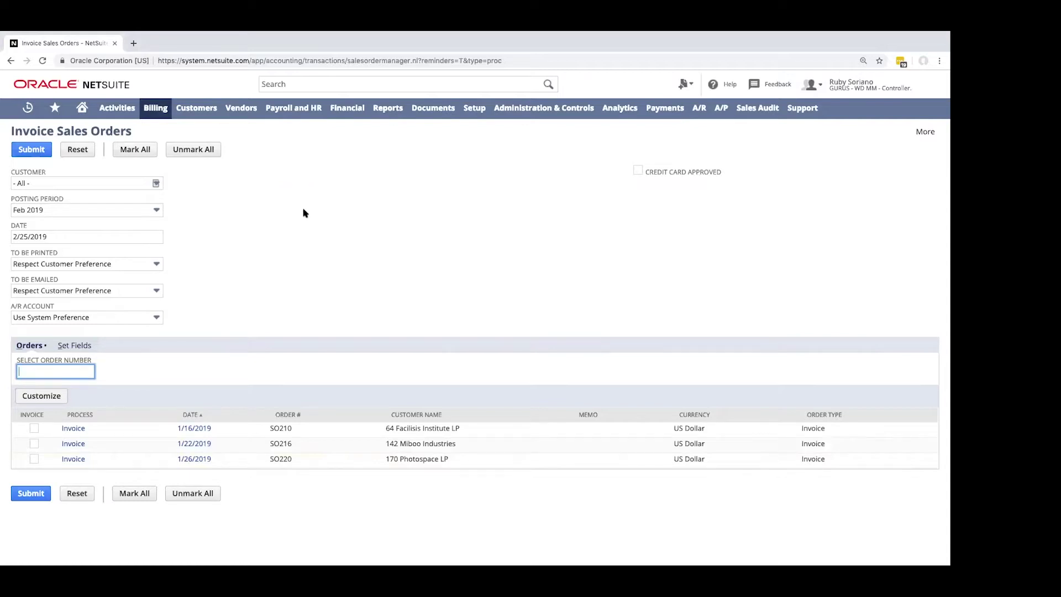
pyautogui.moveTo(53, 238); pyautogui.dragTo(9, 237)
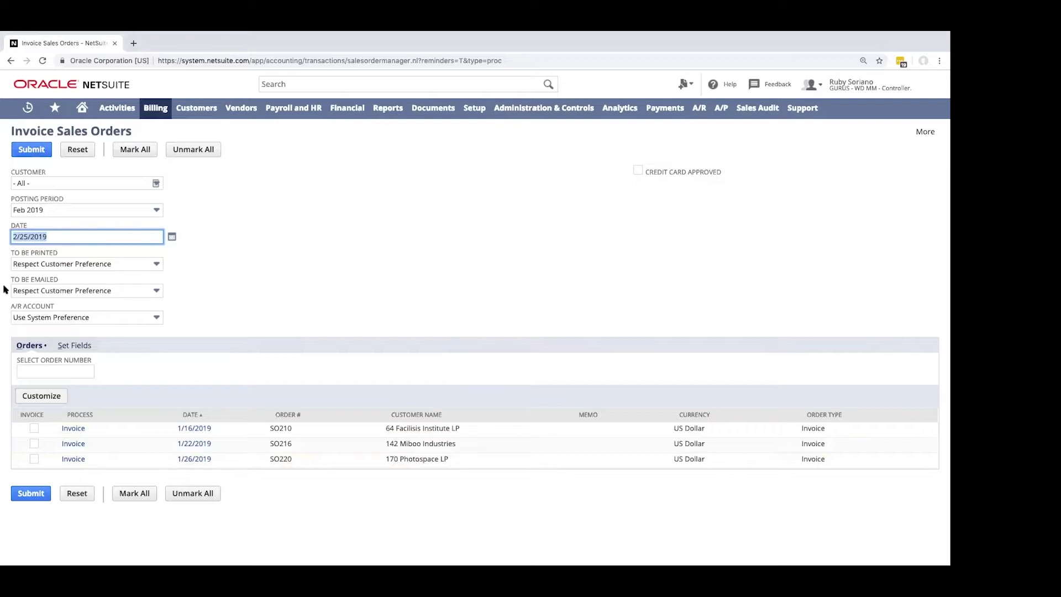
pyautogui.click(142, 292)
pyautogui.click(109, 320)
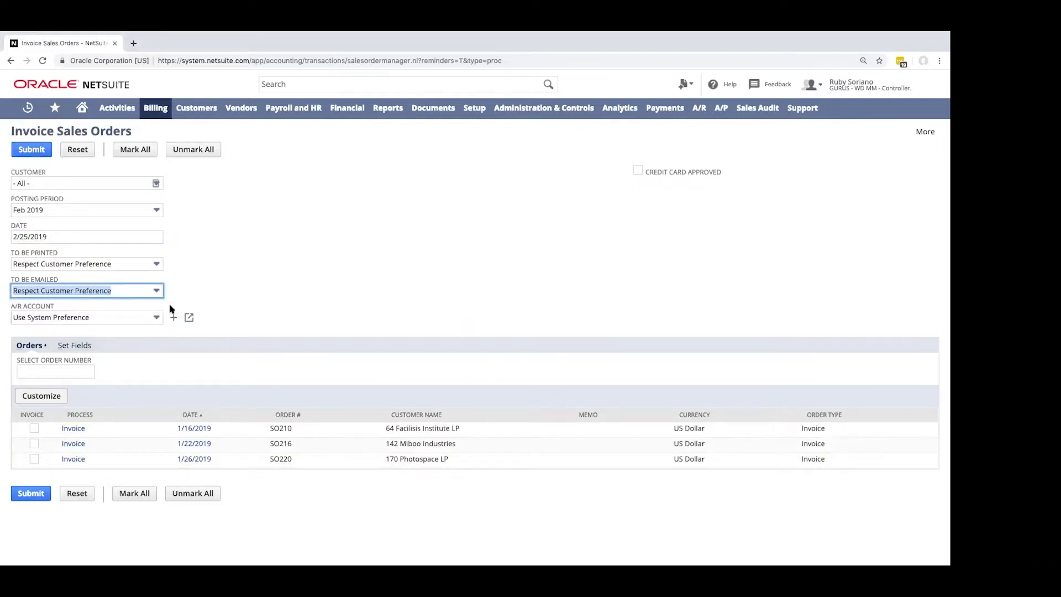
pyautogui.click(184, 291)
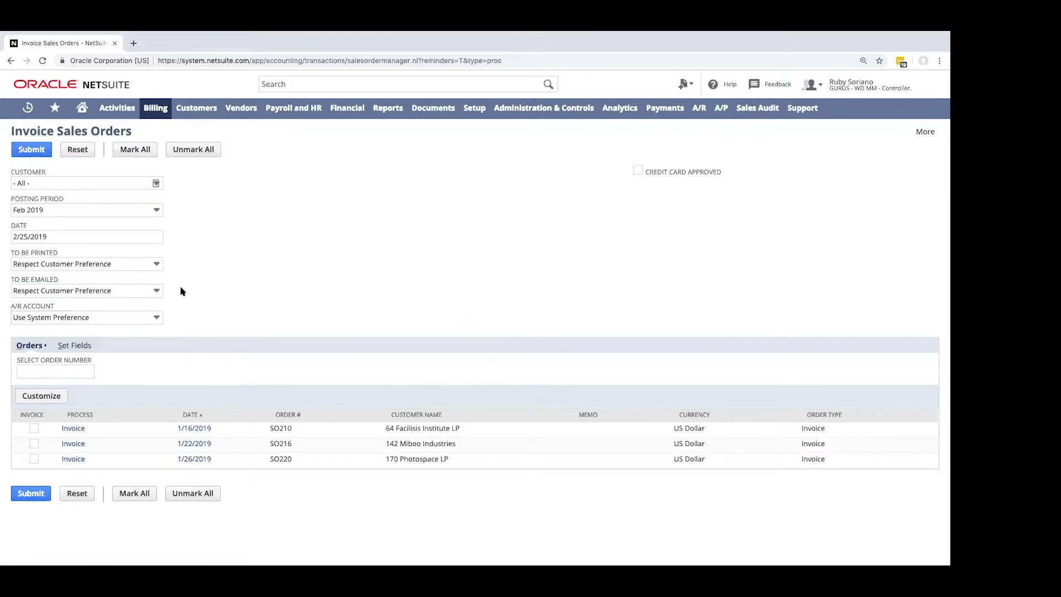
# Step: Invoice the 1/16/2019 sales order for Facilisis Institute LP, checking its shipping information and items before saving
pyautogui.click(74, 430)
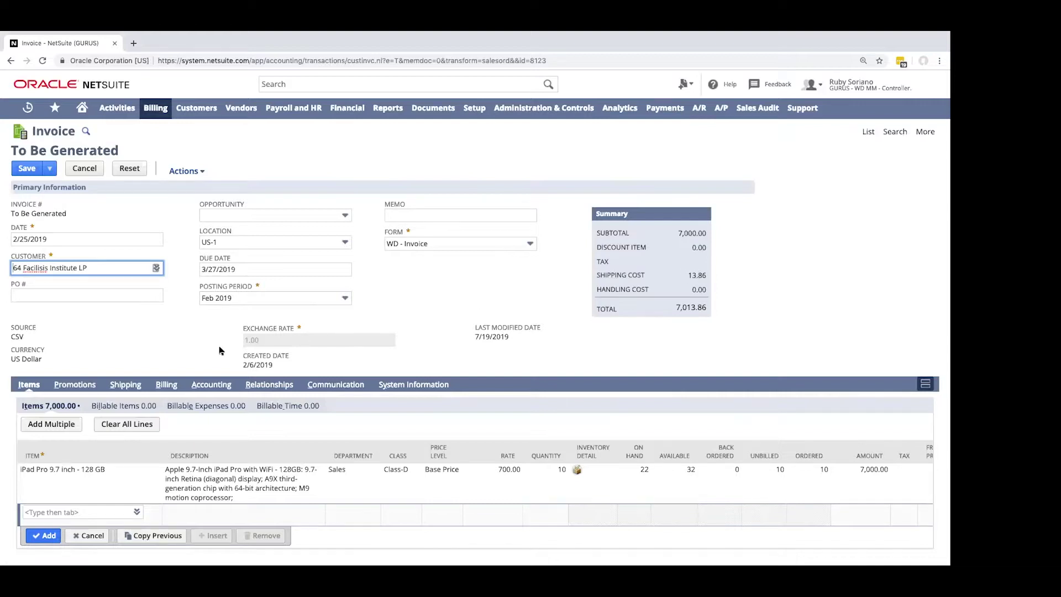
pyautogui.click(123, 385)
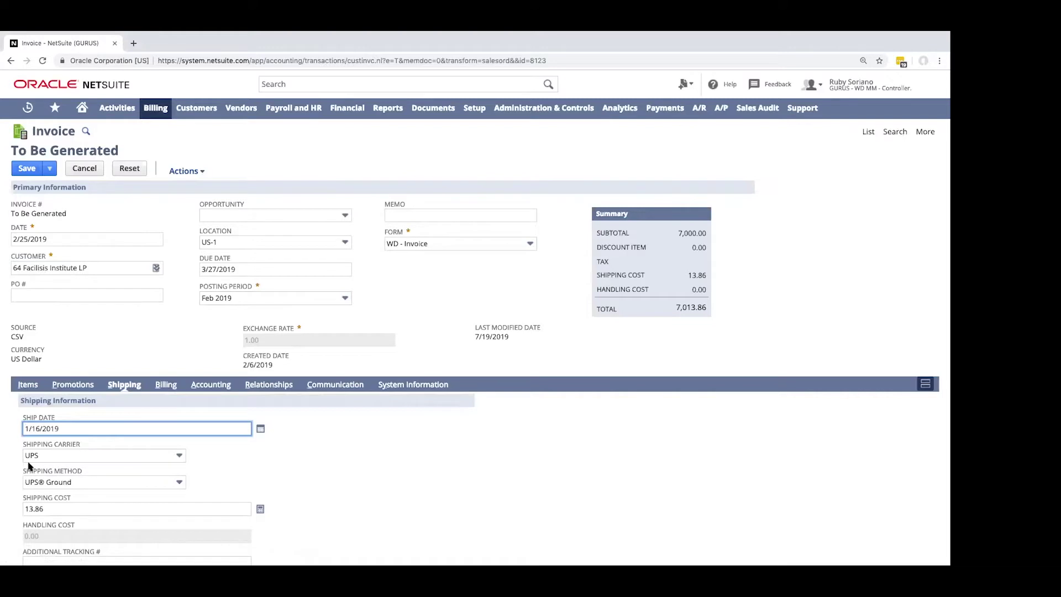
pyautogui.click(28, 387)
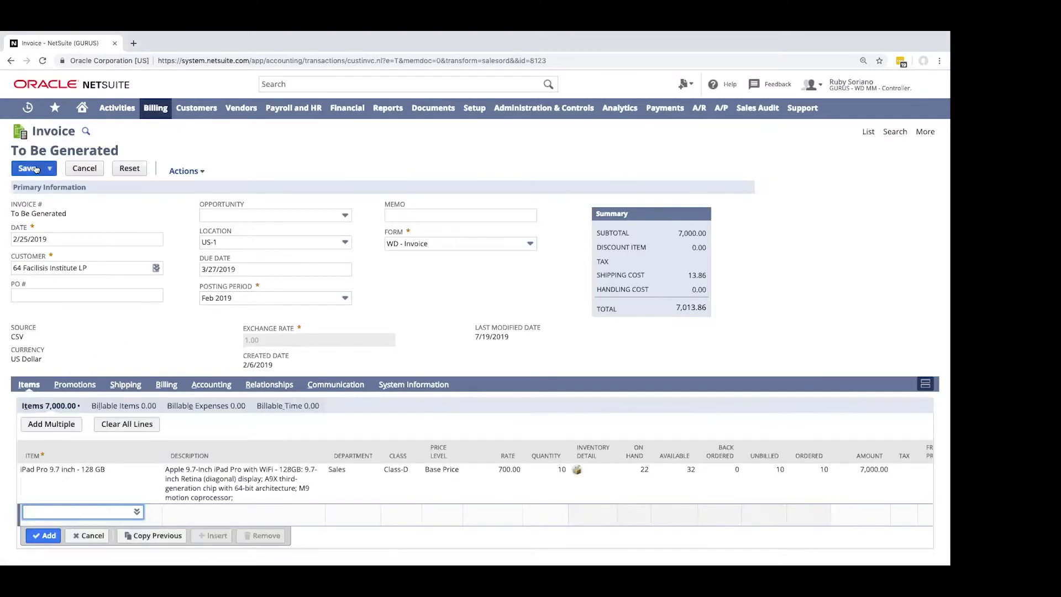
pyautogui.click(33, 169)
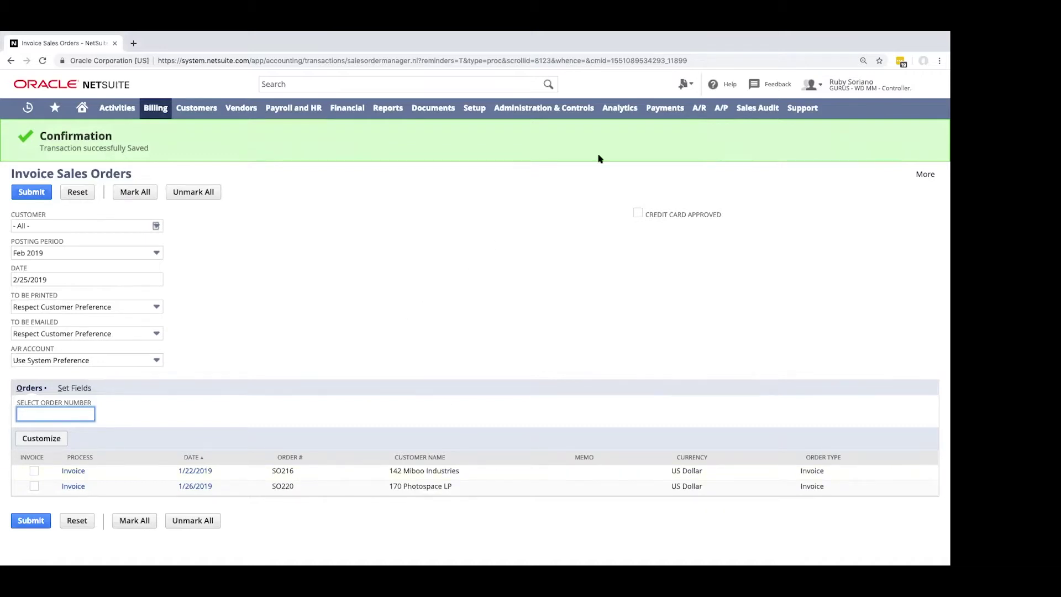
# Step: Open the A/R Aging Summary from the A/R dashboard's current Receivables figure and refresh it with 5 aging bands of 10 days each
pyautogui.click(701, 110)
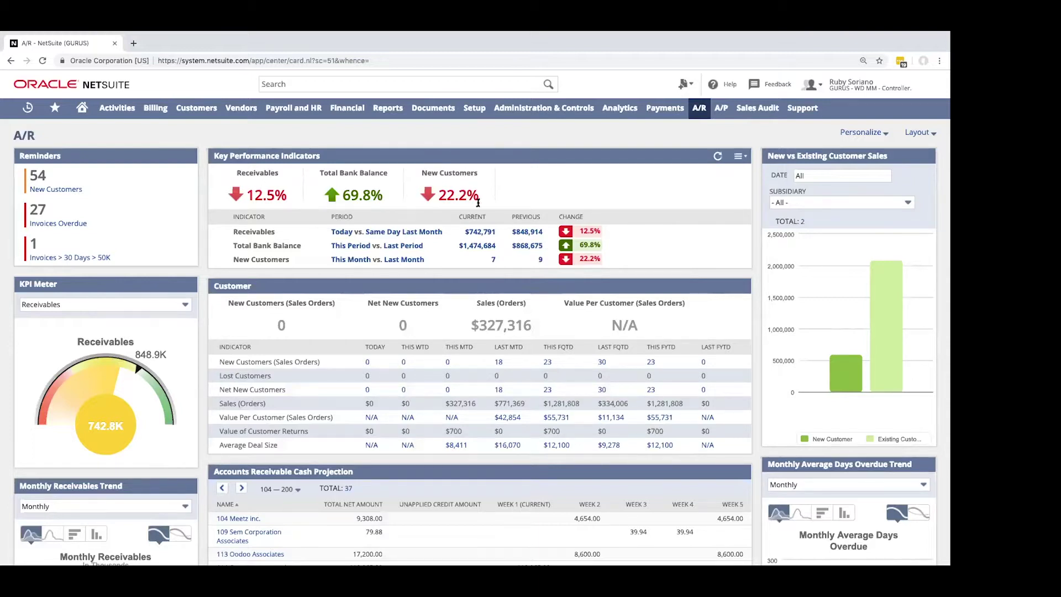
pyautogui.click(480, 233)
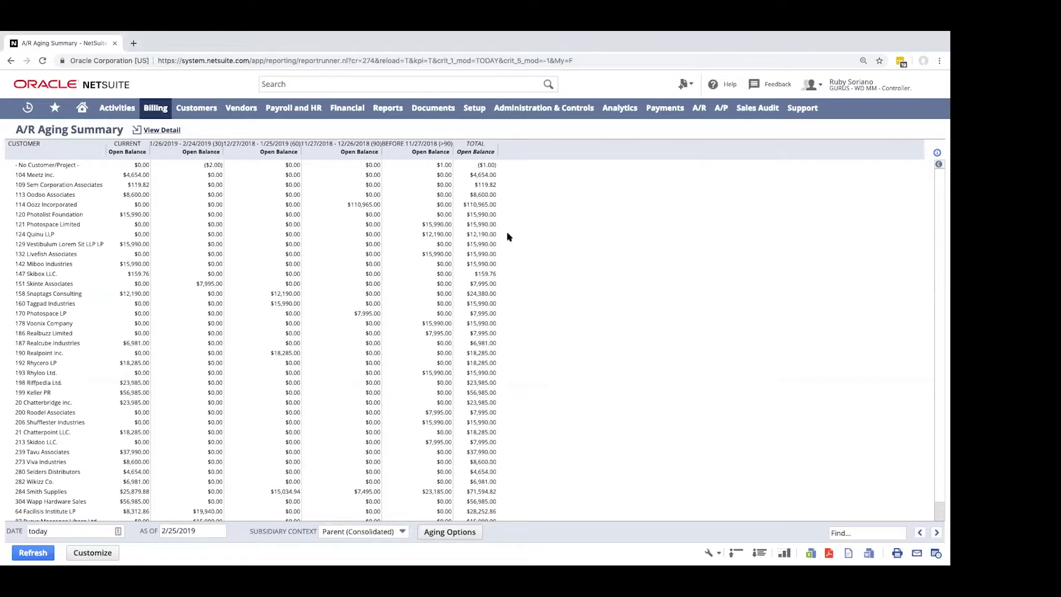
pyautogui.click(473, 537)
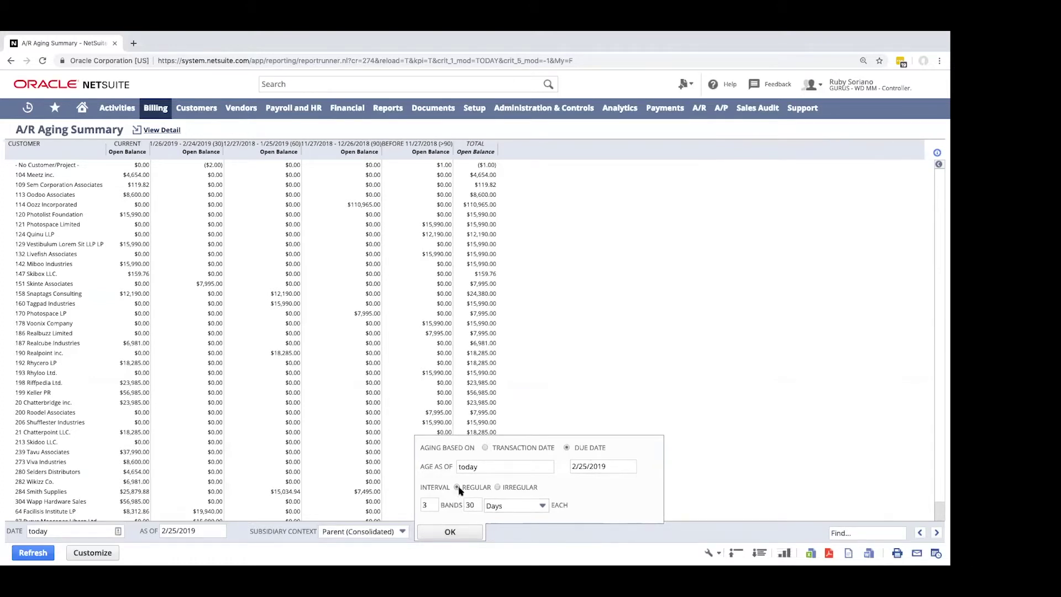
pyautogui.click(431, 505)
pyautogui.press('BackSpace')
pyautogui.write('5')
pyautogui.press('Tab')
pyautogui.write('10')
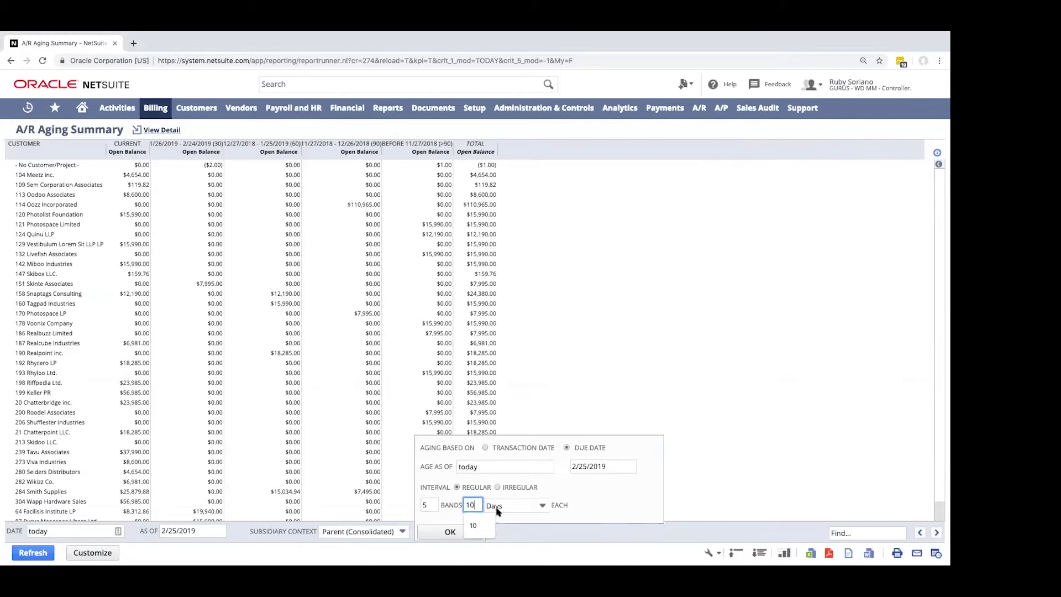
pyautogui.click(449, 532)
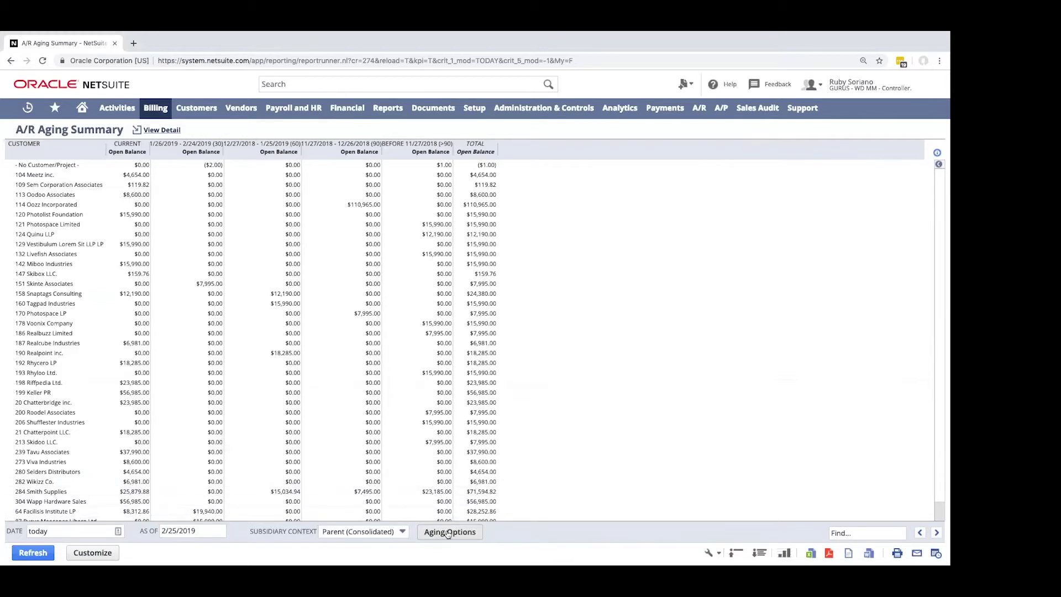
pyautogui.click(449, 532)
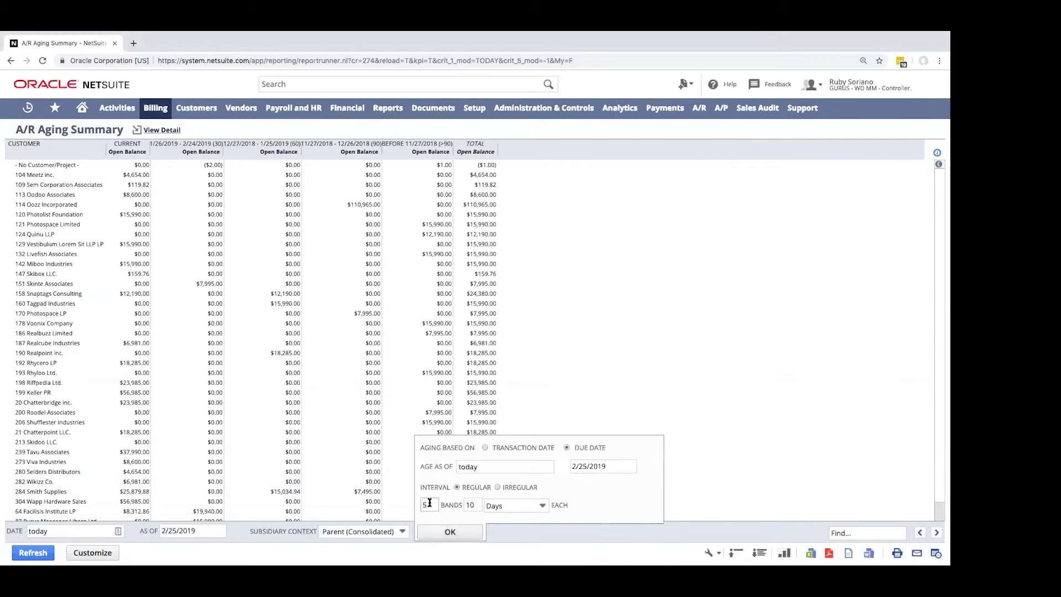
pyautogui.click(33, 552)
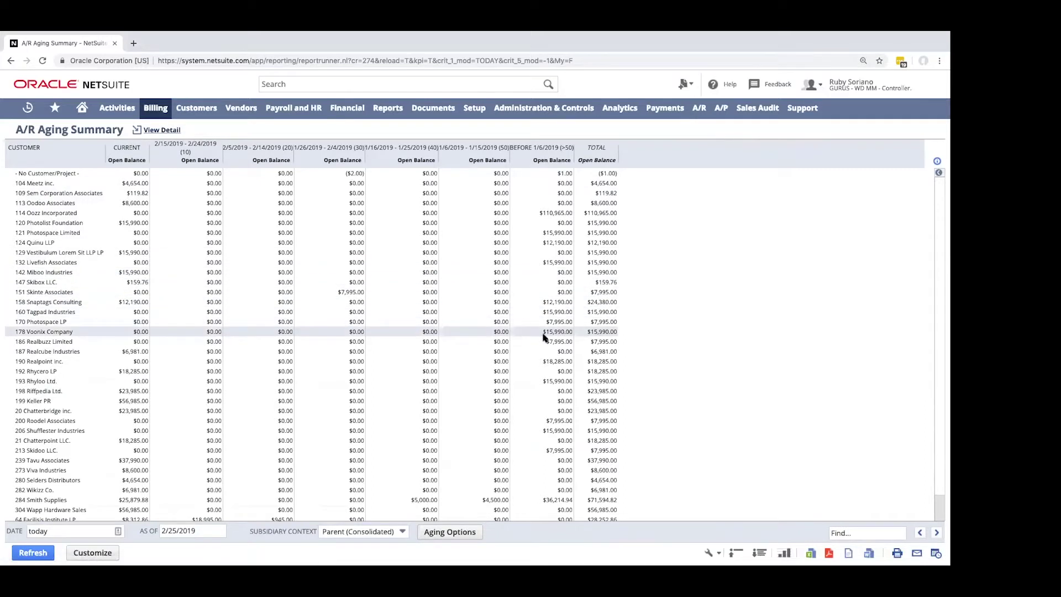
# Step: Drill into Smith Supplies' open balance in the over-50-days column to view its aging detail
pyautogui.scroll(-2, 566, 348)
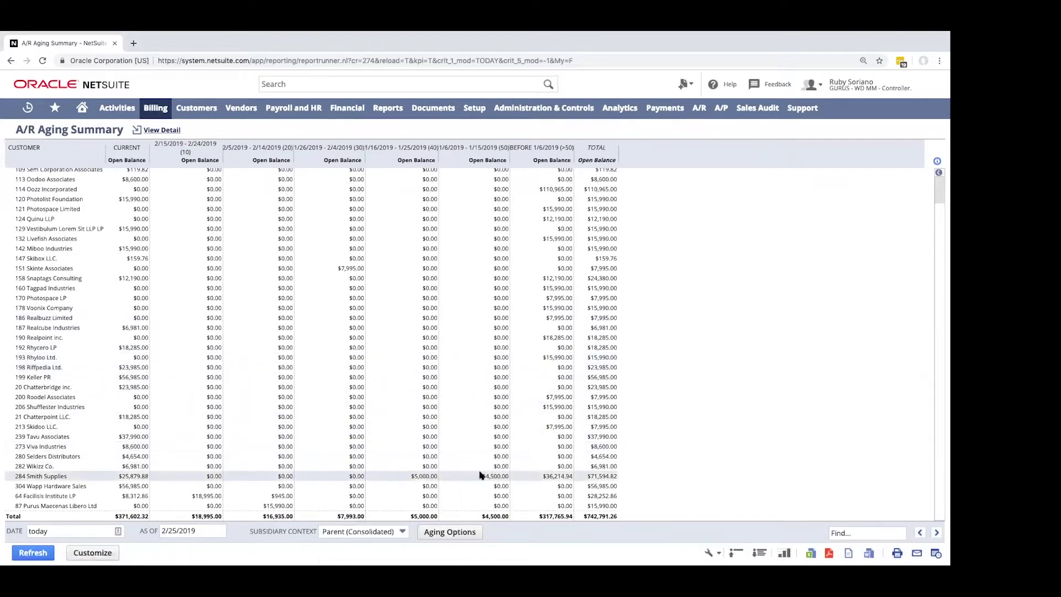
pyautogui.click(567, 477)
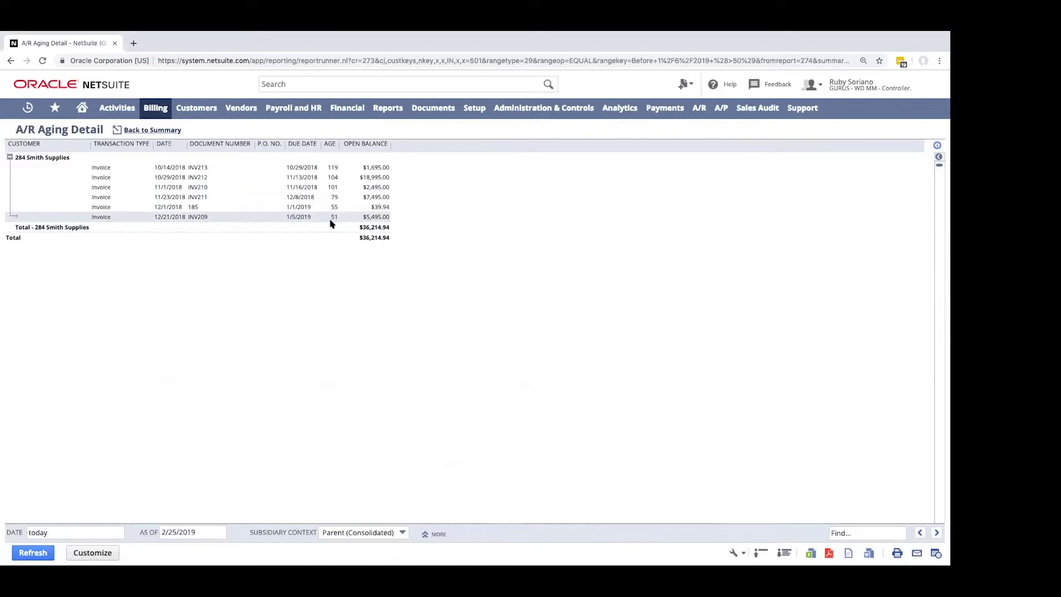
# Step: Switch to the GURUS - WD MM - Warehouse Operations role and open the Current Inventory Snapshot report from the Inventory dashboard
pyautogui.moveTo(869, 95)
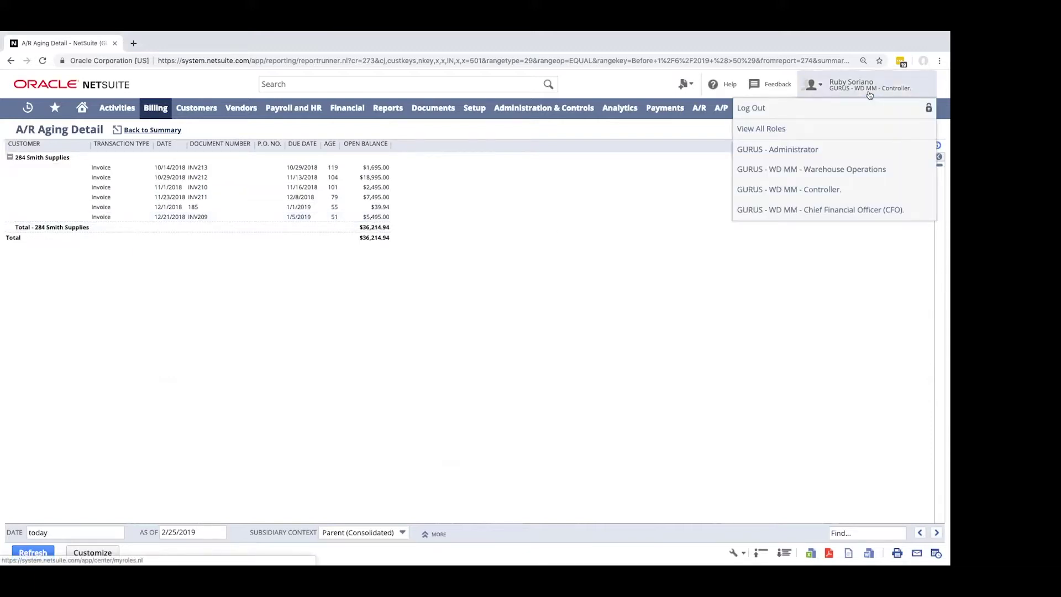
pyautogui.click(893, 172)
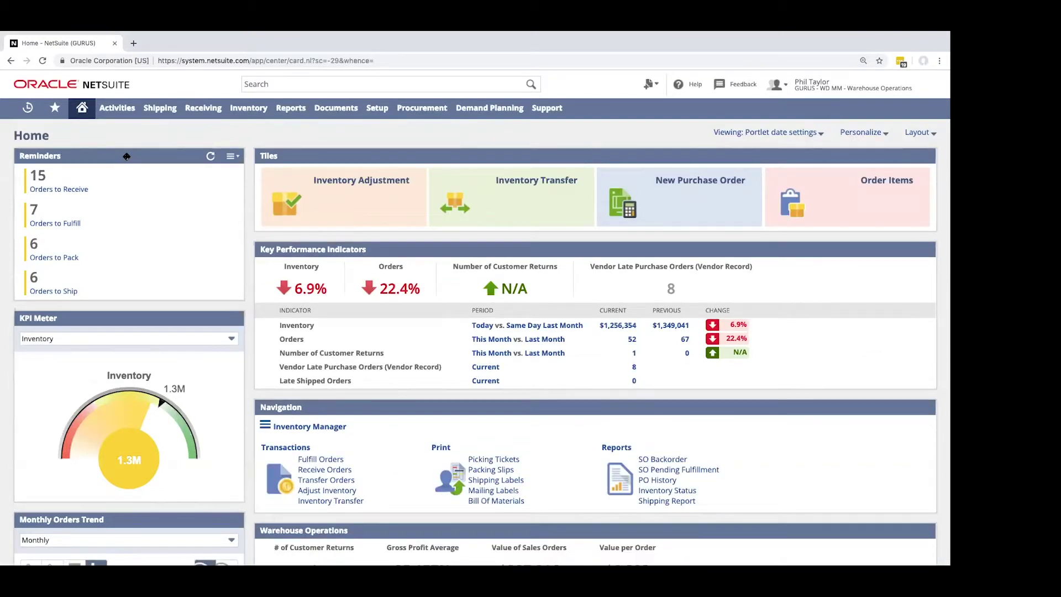
pyautogui.click(254, 112)
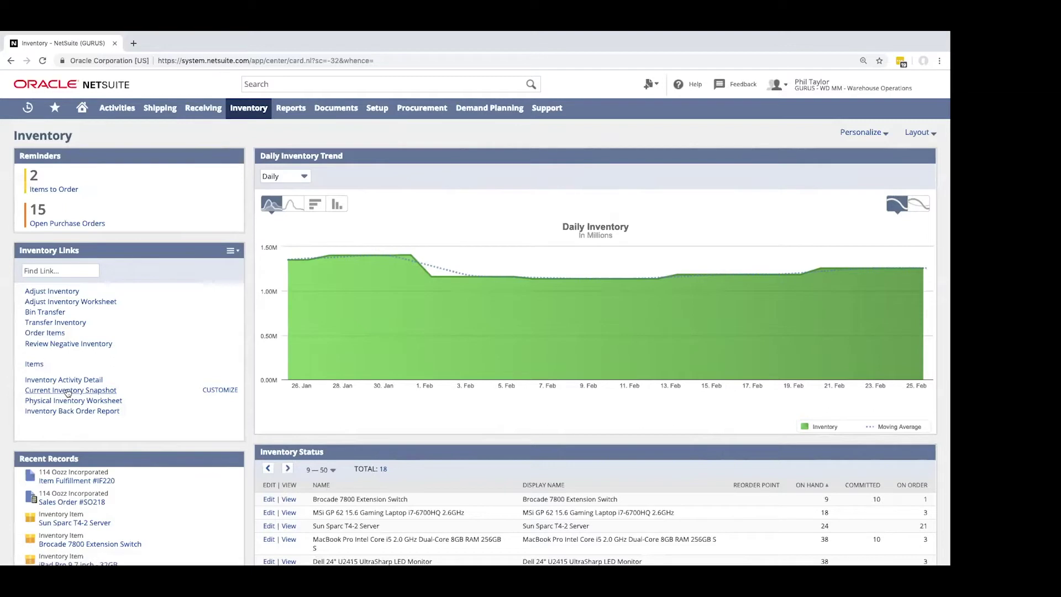
pyautogui.click(70, 391)
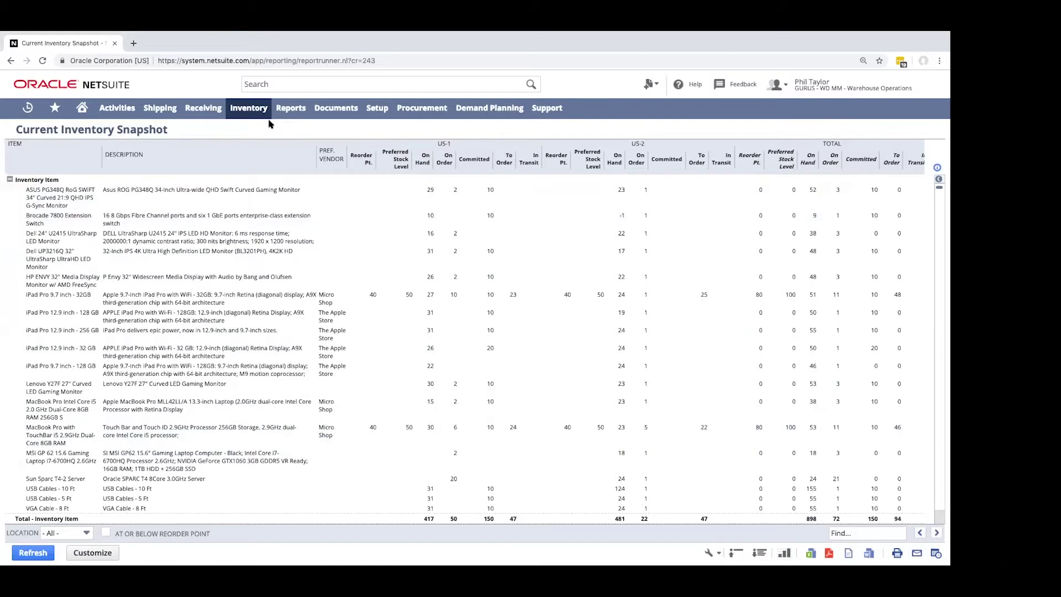
# Step: Open the Items to Order reminder from the Inventory dashboard, check the blanket PO items and return to the reorder point items
pyautogui.click(249, 109)
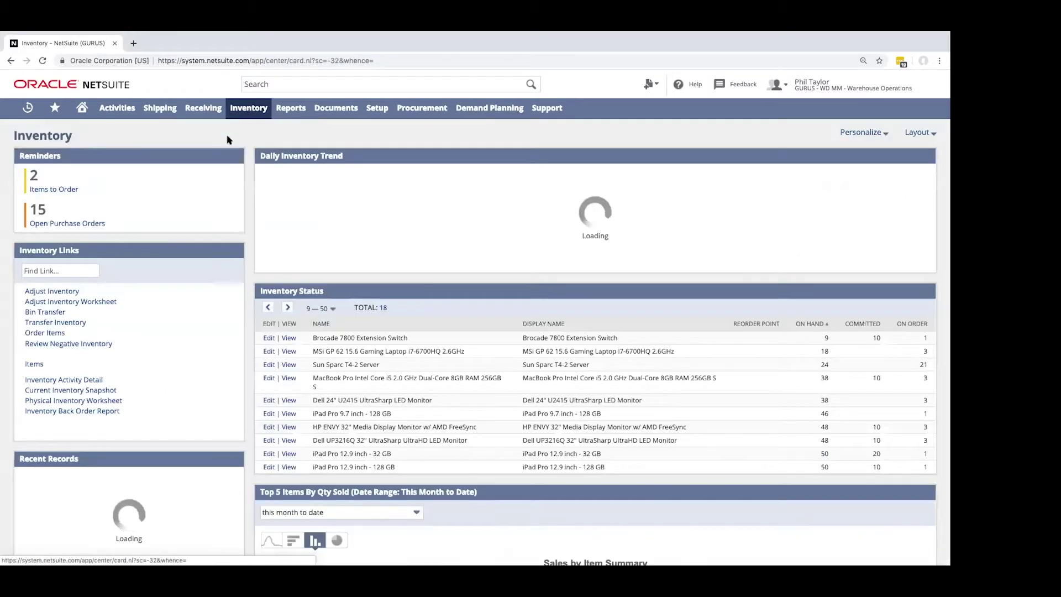
pyautogui.click(57, 190)
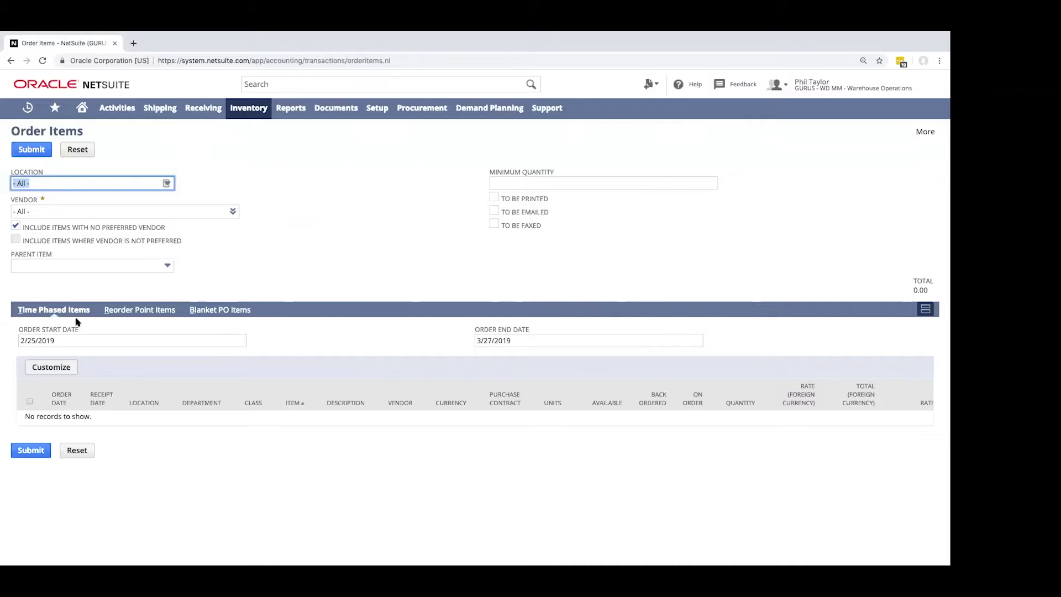
pyautogui.click(138, 311)
pyautogui.scroll(-3, 197, 330)
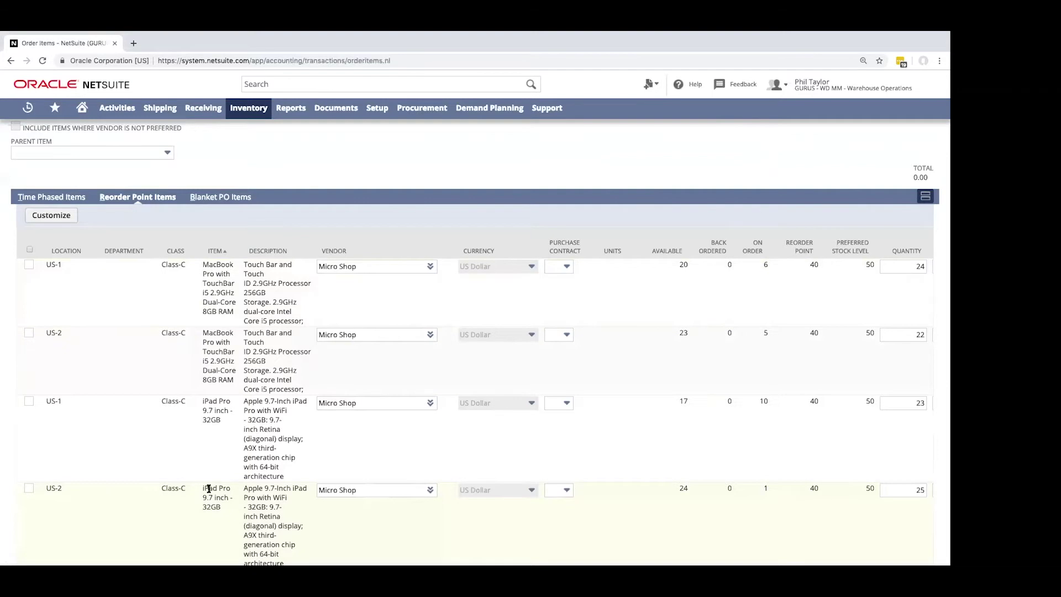
pyautogui.click(220, 201)
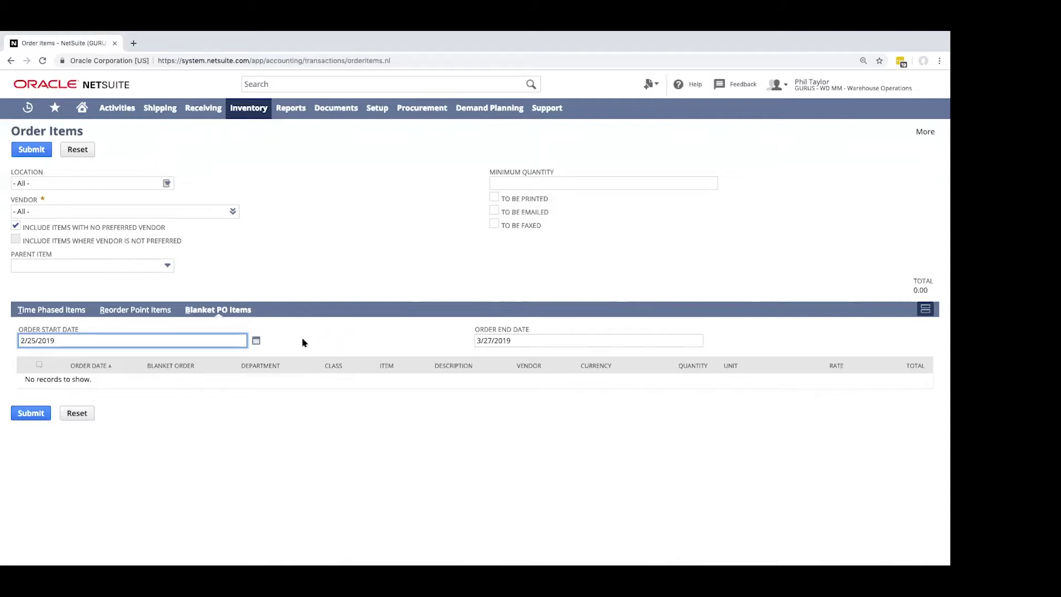
pyautogui.click(131, 312)
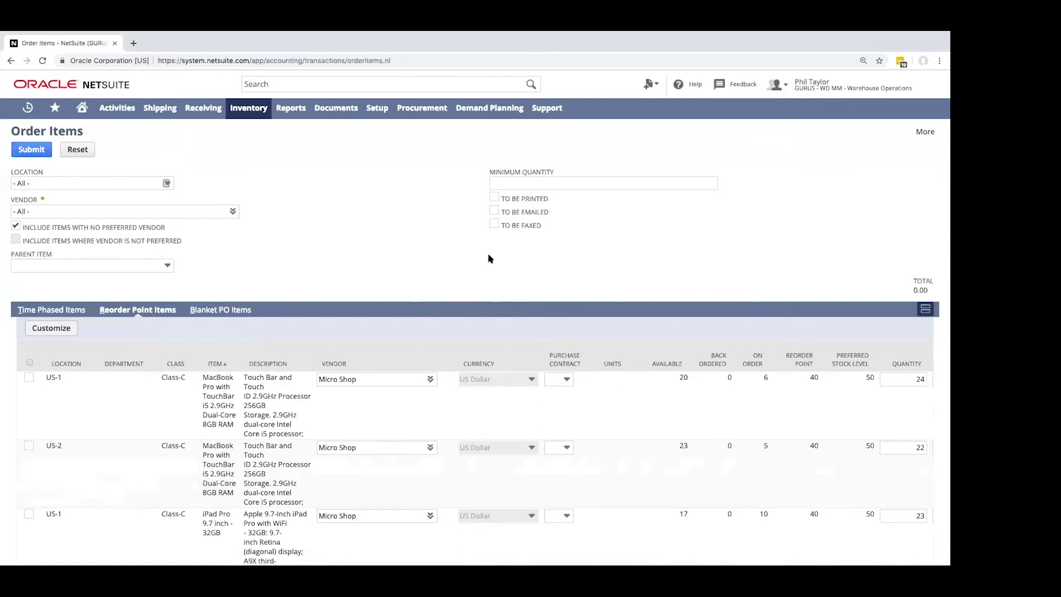
# Step: Set the order quantity to 5 for the MacBook Pro with TouchBar at both US-1 and US-2
pyautogui.scroll(-1, 497, 265)
pyautogui.hscroll(2, 730, 379)
pyautogui.hscroll(4, 730, 379)
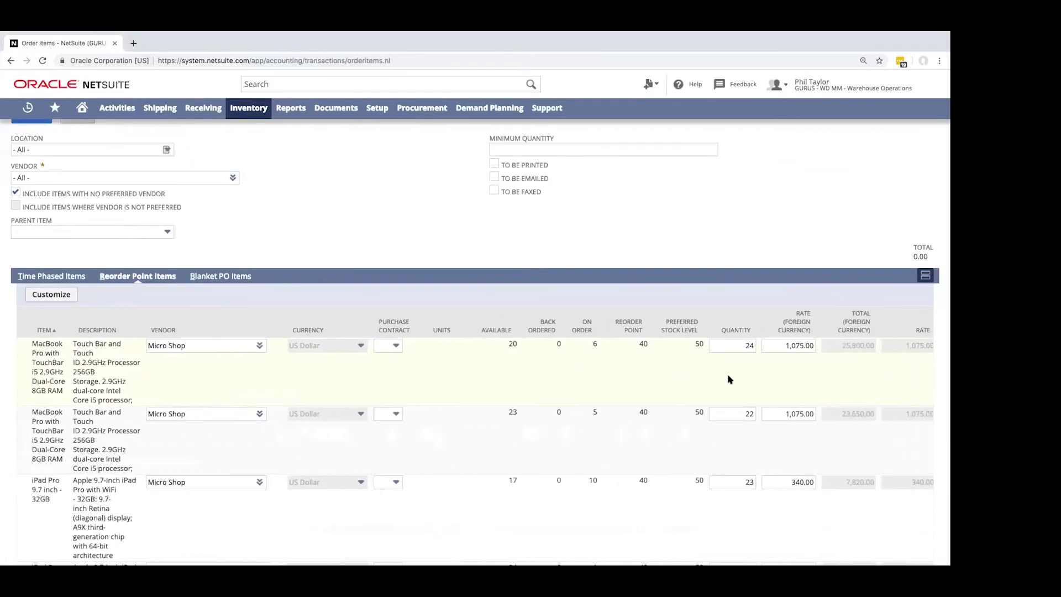
pyautogui.hscroll(-6, 619, 369)
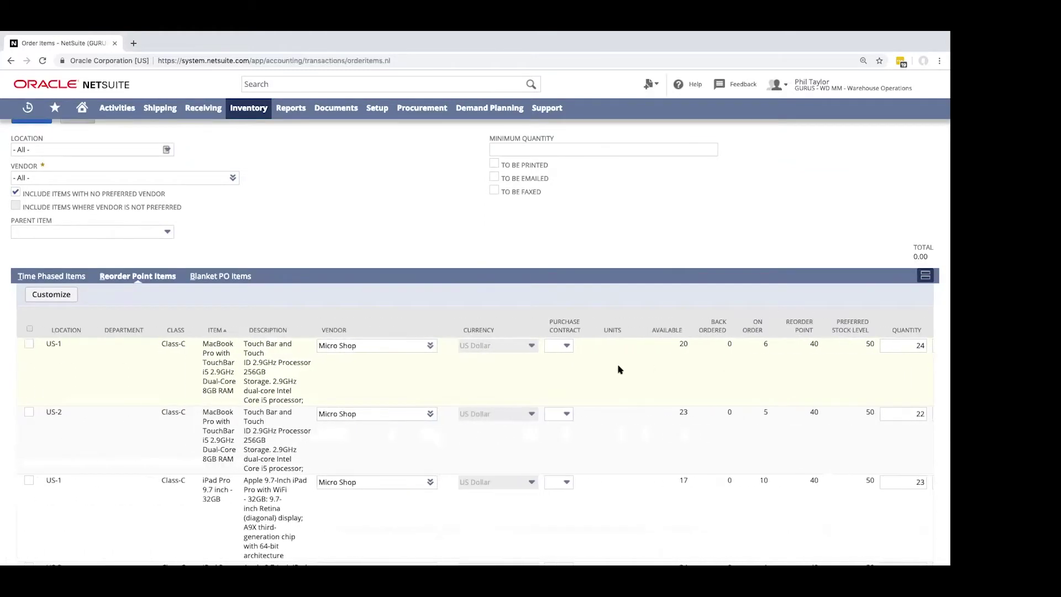
pyautogui.scroll(-3, 666, 367)
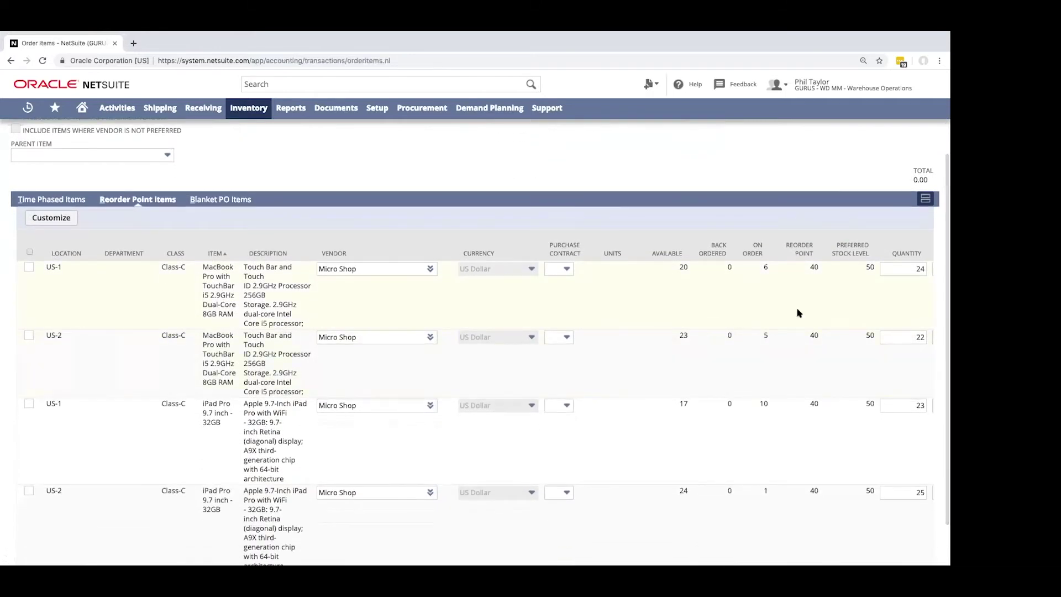
pyautogui.click(921, 268)
pyautogui.write('5')
pyautogui.click(866, 303)
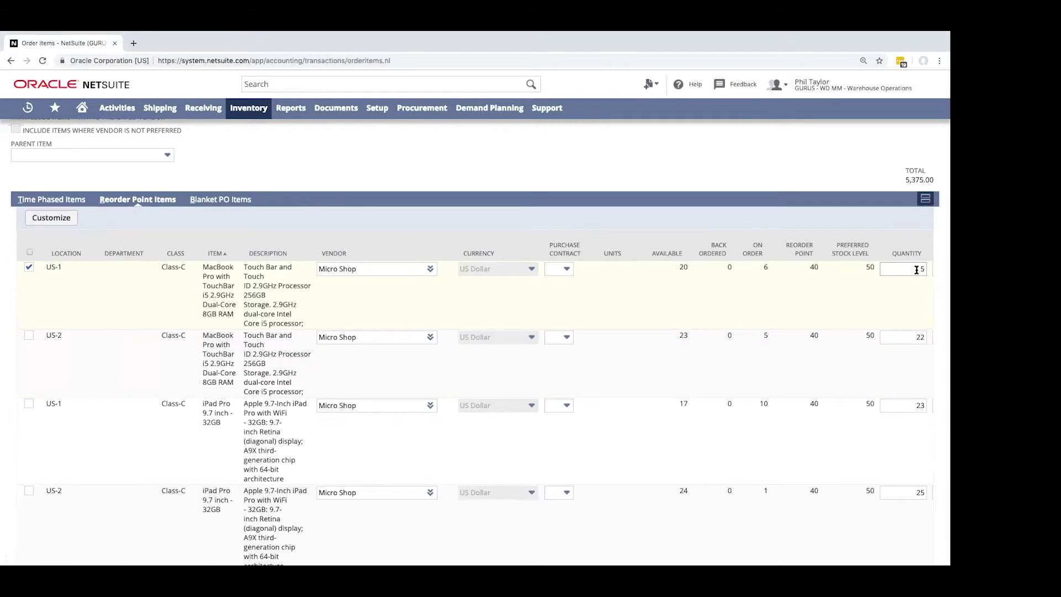
pyautogui.click(918, 338)
pyautogui.write('5')
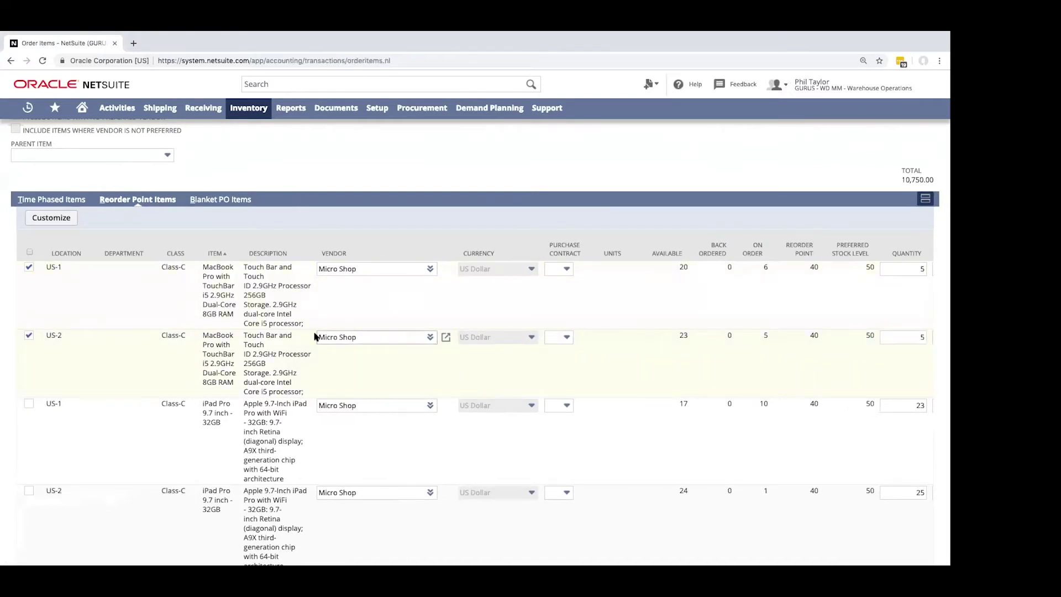
# Step: Mark the purchase orders to be emailed, review the selected items and submit the order
pyautogui.scroll(3, 99, 304)
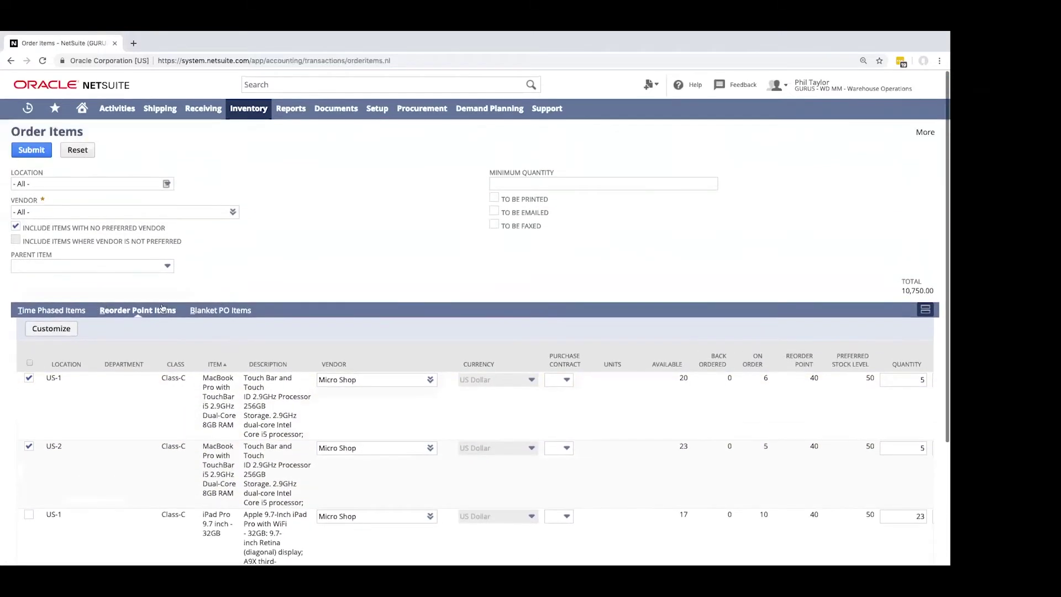
pyautogui.click(494, 212)
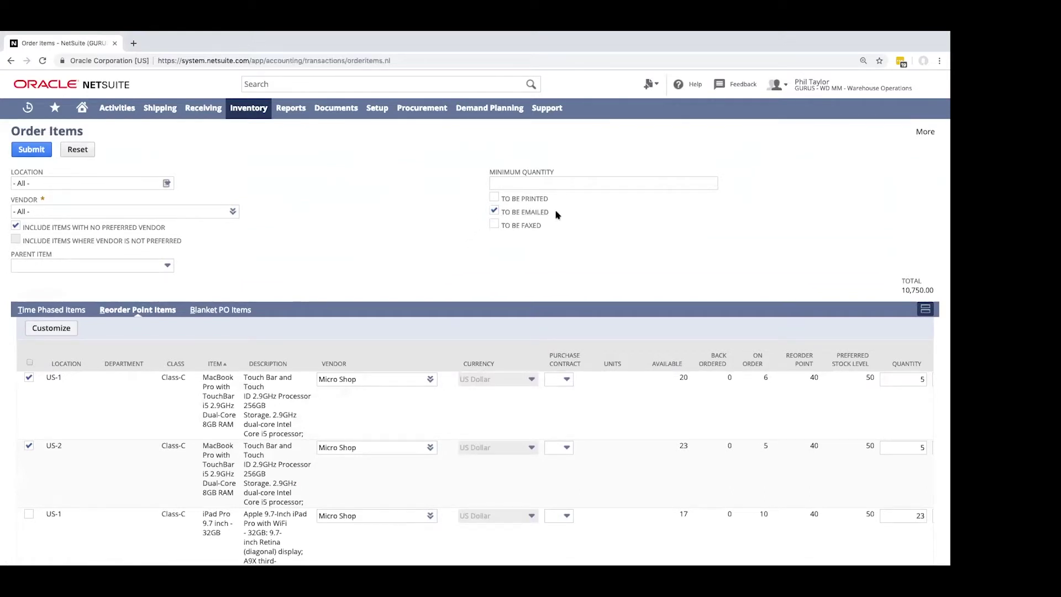
pyautogui.scroll(-5, 295, 239)
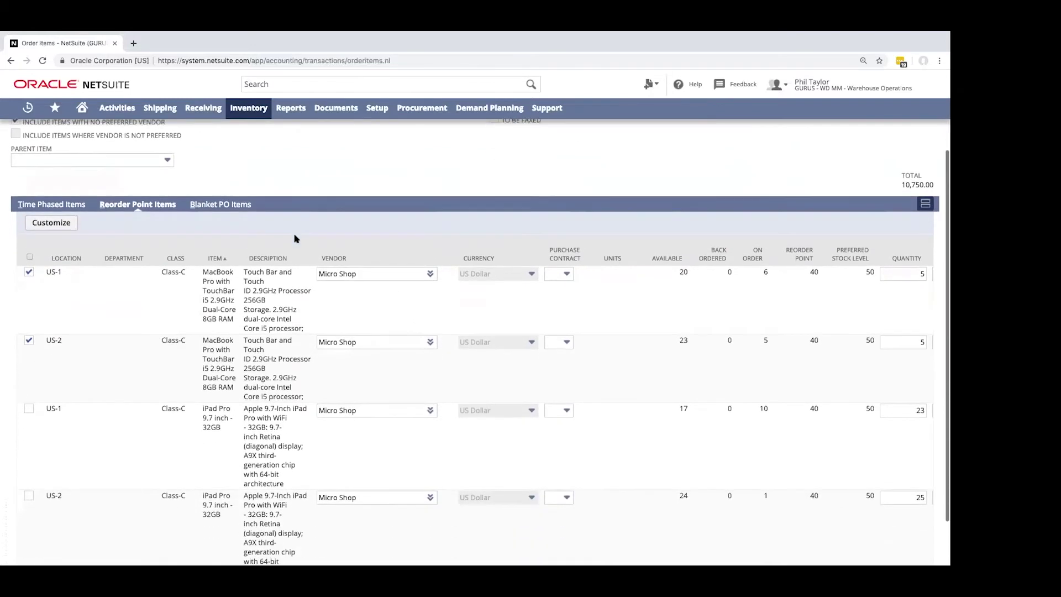
pyautogui.scroll(5, 295, 236)
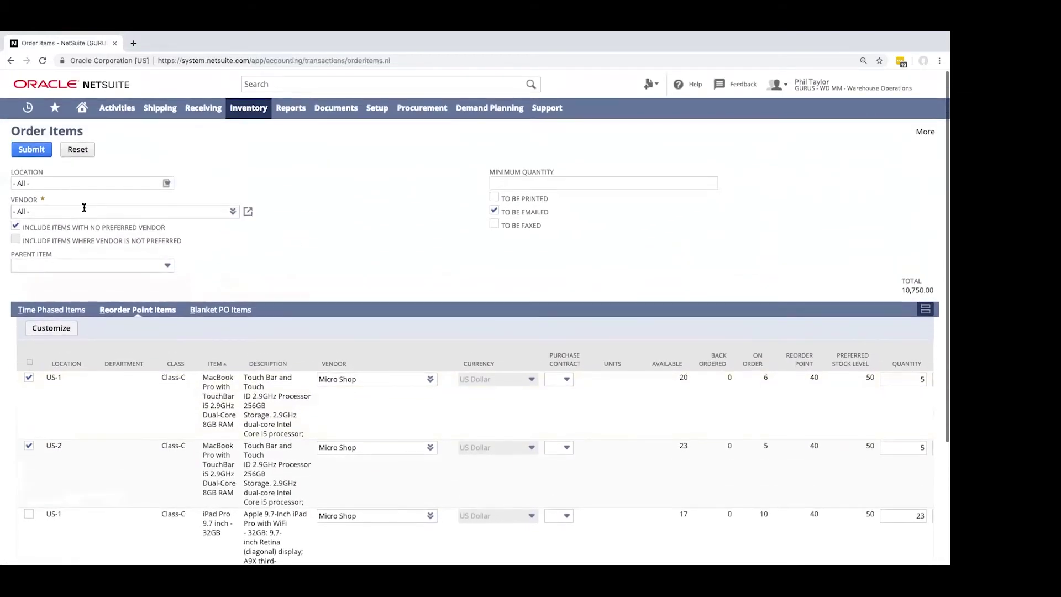
pyautogui.click(20, 153)
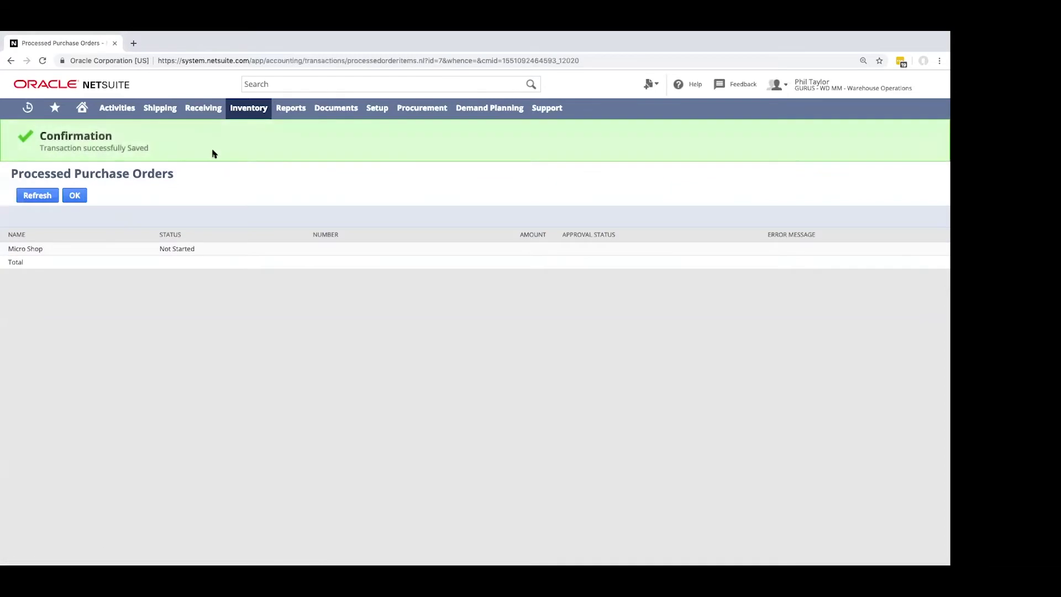
# Step: Refresh the Processed Purchase Orders status and open the completed Micro Shop purchase order in a new tab
pyautogui.click(39, 200)
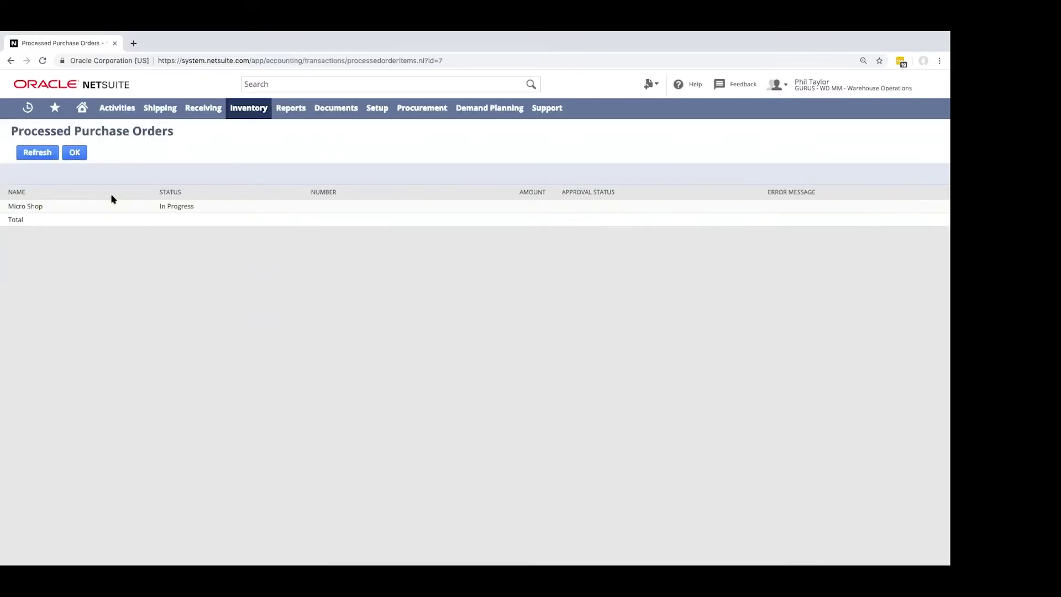
pyautogui.click(34, 154)
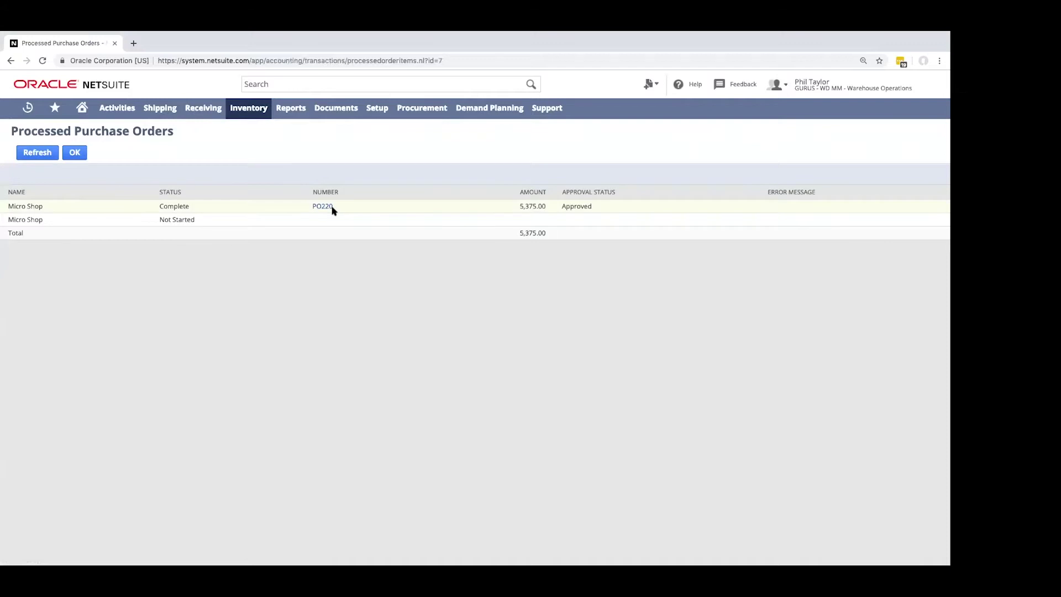
pyautogui.keyDown('ctrl'); pyautogui.click(322, 206); pyautogui.keyUp('ctrl')
pyautogui.click(183, 43)
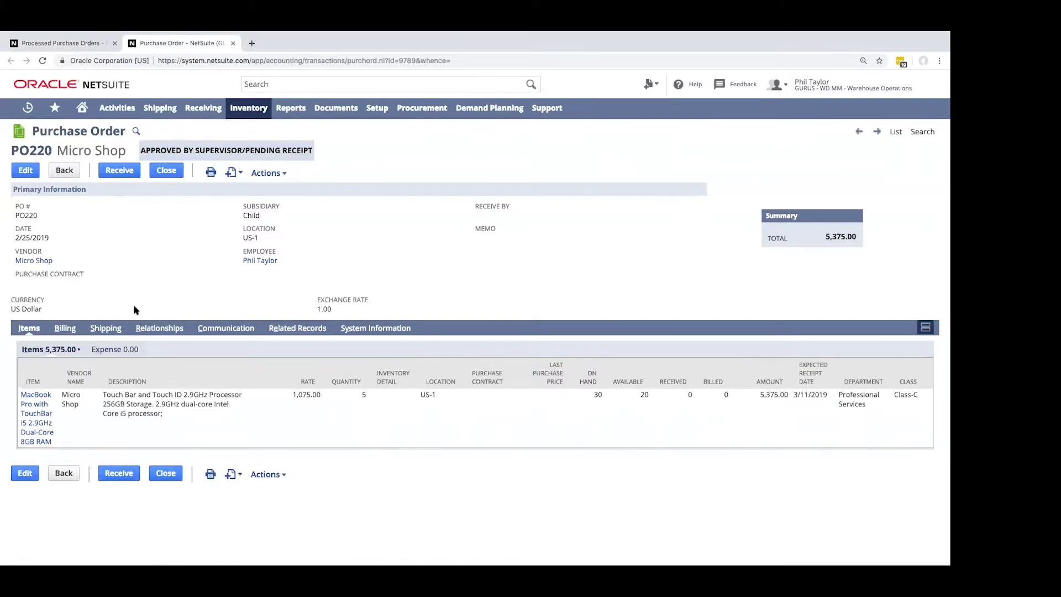
# Step: View the email message logged in the purchase order's communication records, then close the message
pyautogui.click(243, 330)
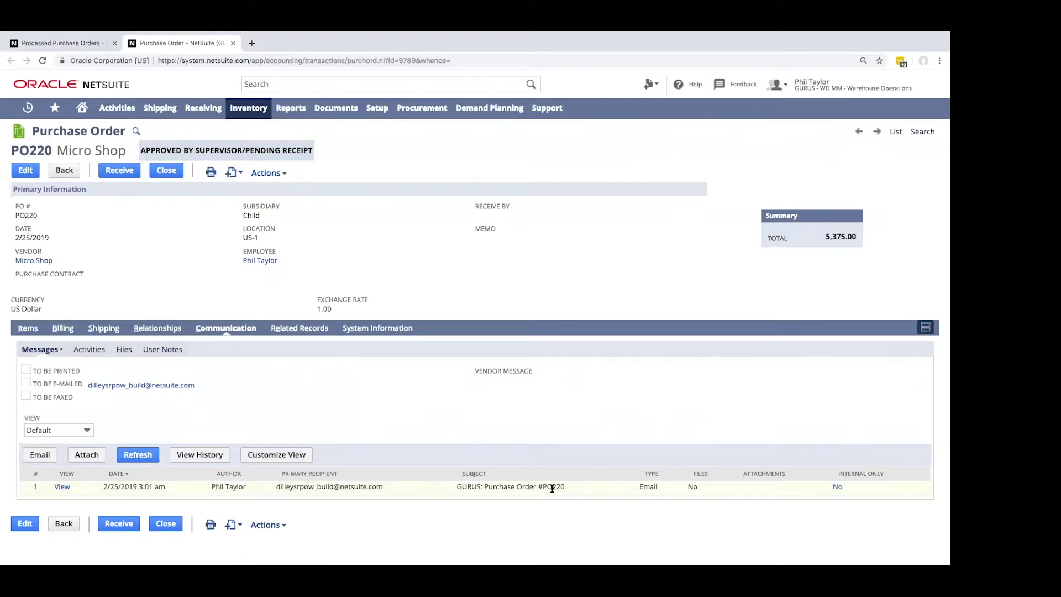
pyautogui.click(64, 489)
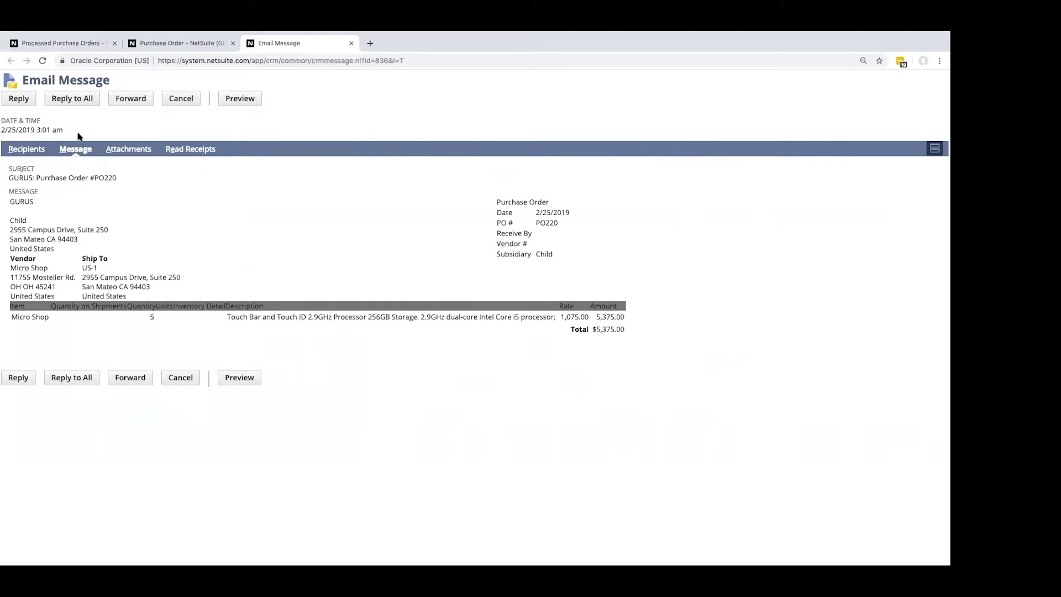
pyautogui.click(181, 98)
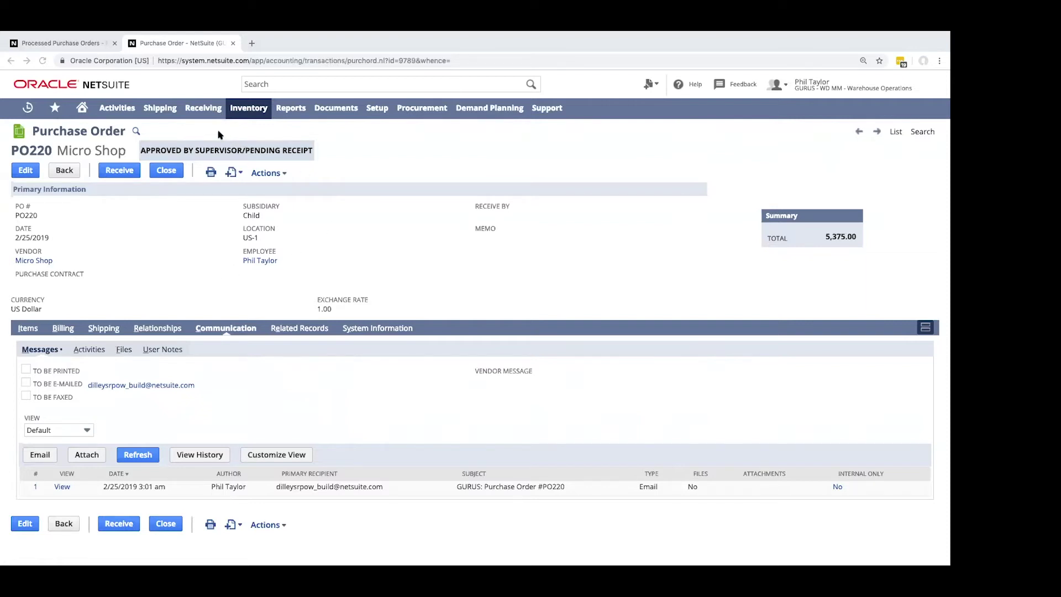
# Step: Reopen the Current Inventory Snapshot from the Inventory dashboard and check the MacBook Pro with TouchBar's on-order quantities
pyautogui.click(248, 109)
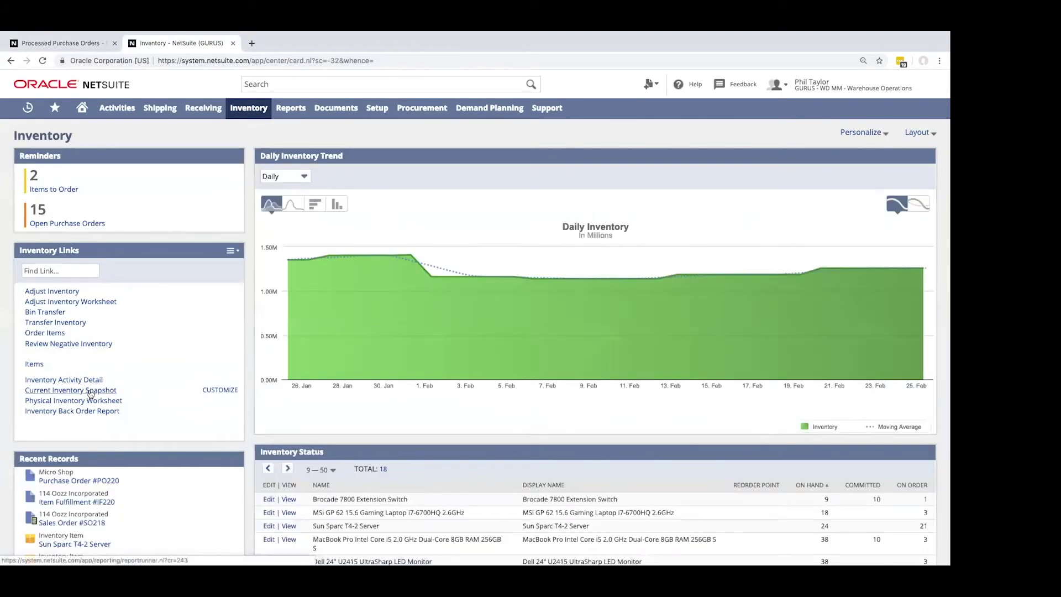
pyautogui.click(90, 391)
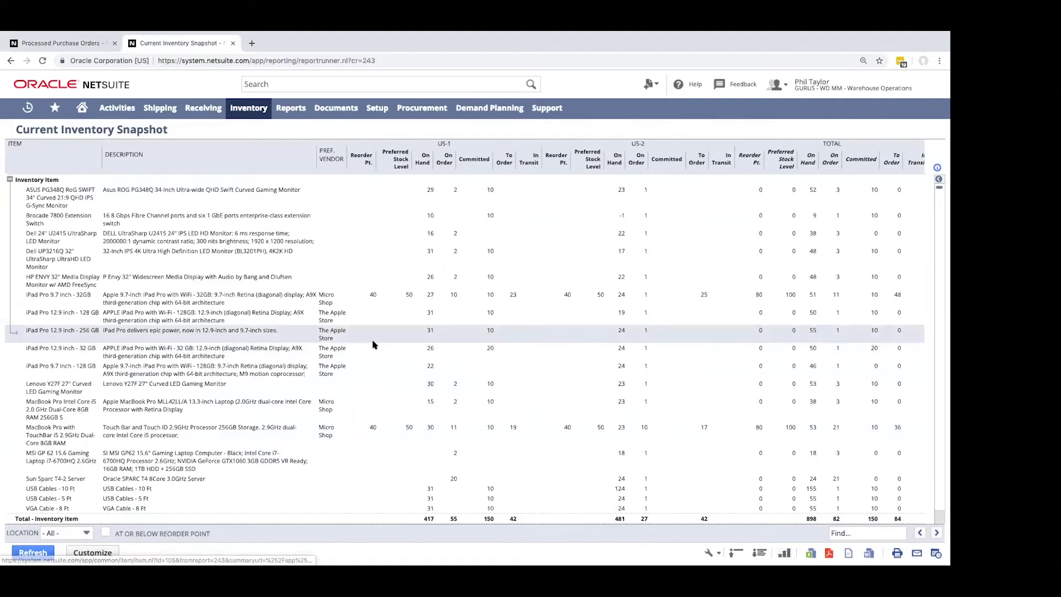
pyautogui.scroll(-1, 512, 386)
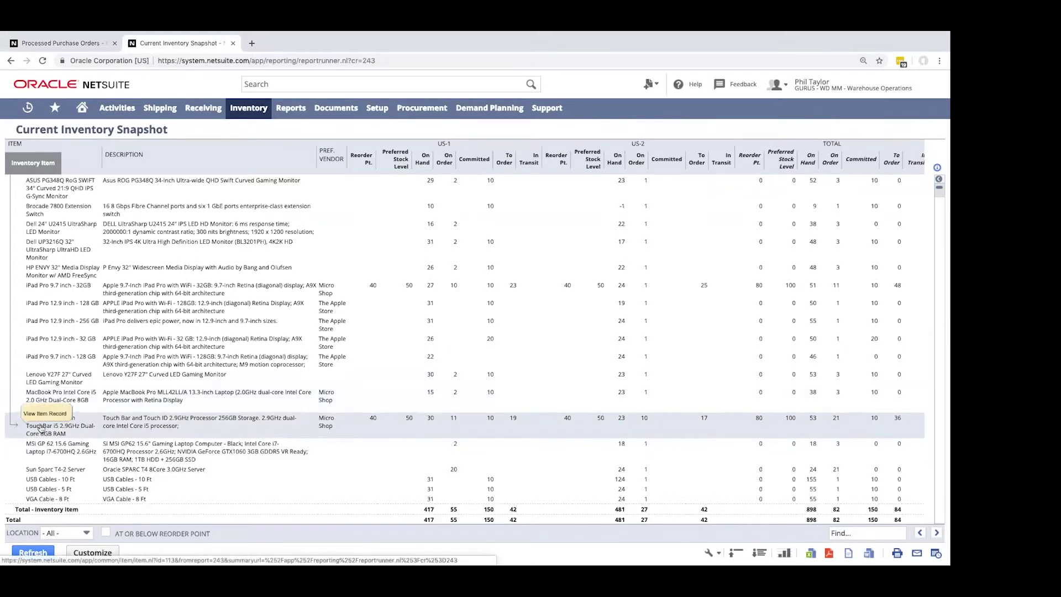
# Step: Open the Sun Sparc T4-2 Server item record and view its Item360 projected demand, projected supply, and sales and margin
pyautogui.click(60, 471)
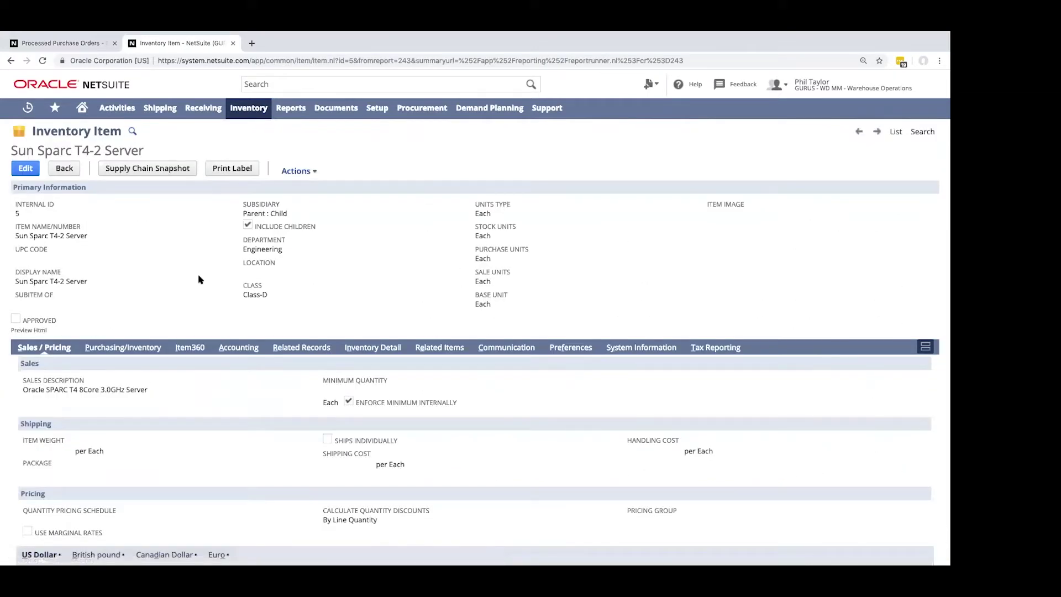
pyautogui.scroll(-1, 363, 277)
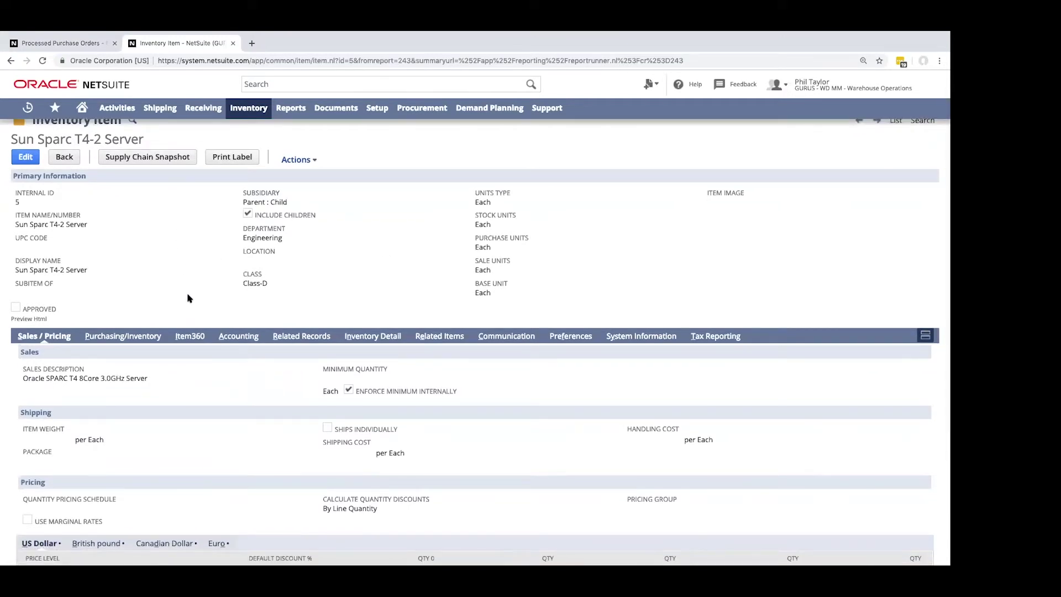
pyautogui.click(189, 341)
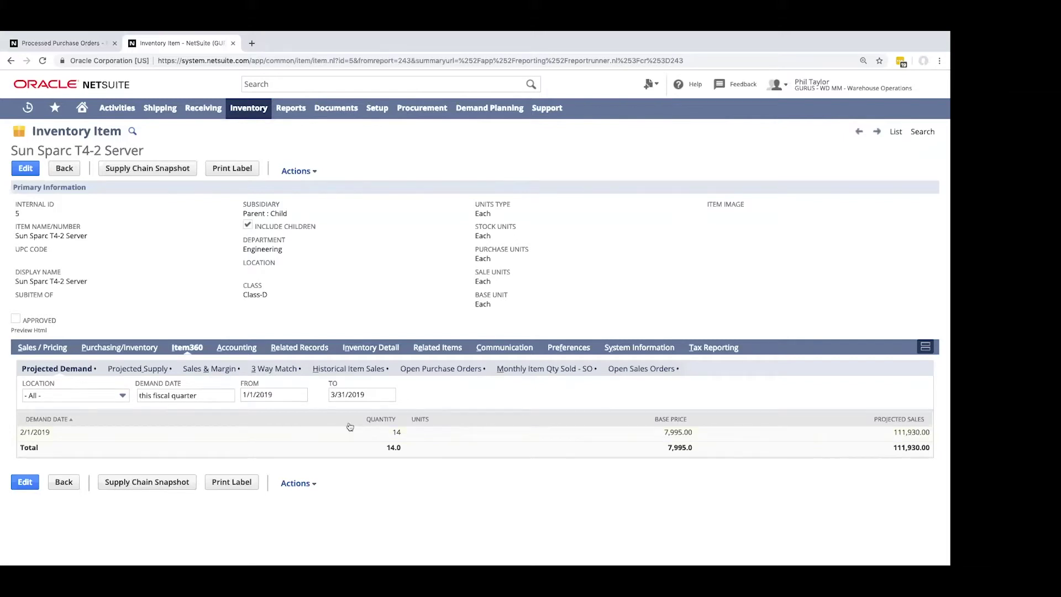
pyautogui.click(132, 374)
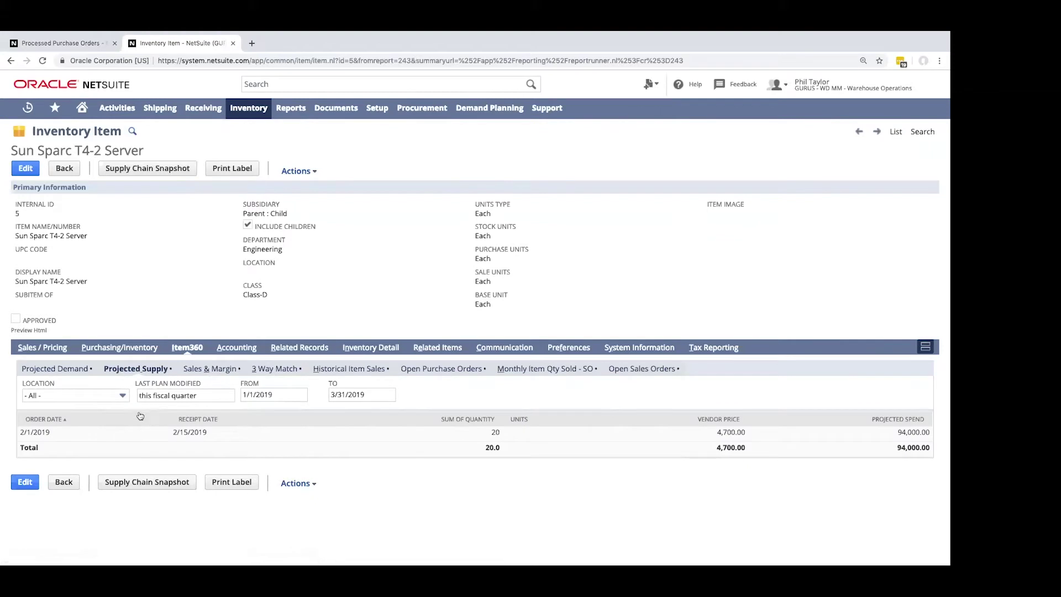
pyautogui.click(213, 370)
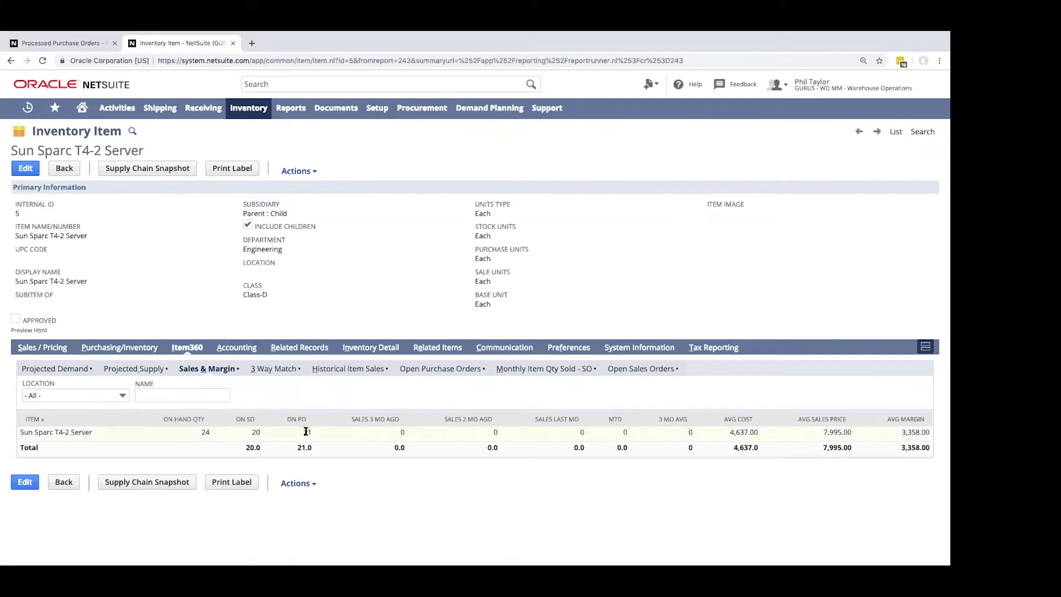
# Step: Examine the server's 3 Way Match list in Item360, including the quantity and price variance legend
pyautogui.click(276, 369)
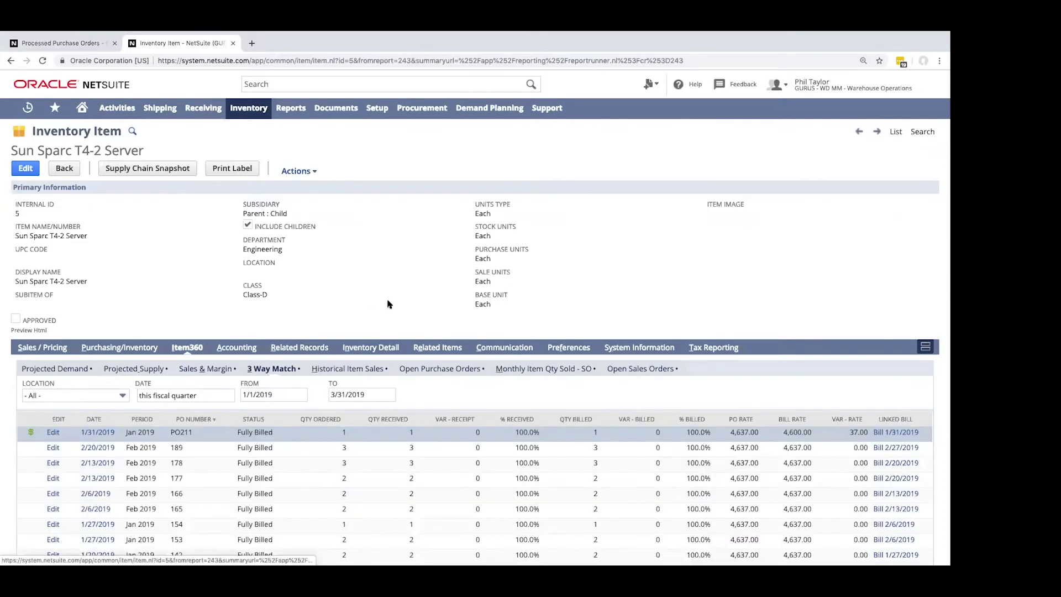
pyautogui.scroll(-3, 389, 303)
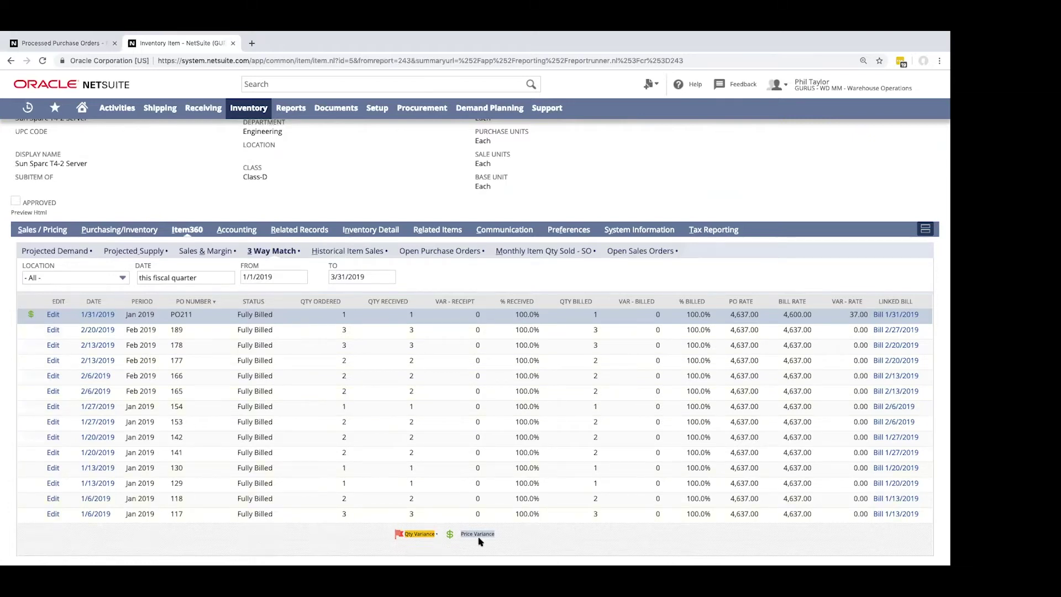
pyautogui.scroll(1, 479, 540)
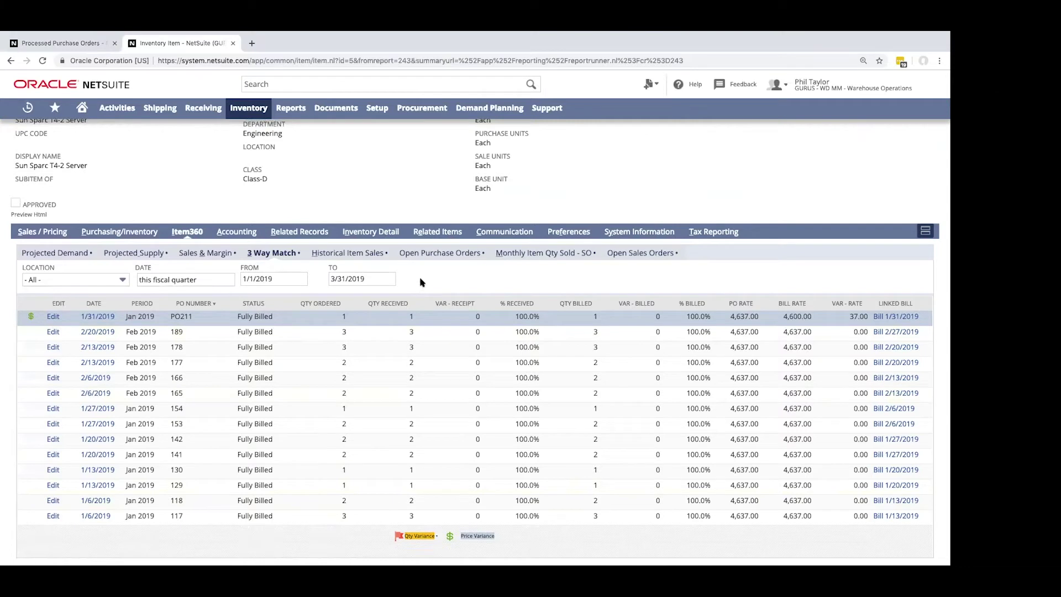
pyautogui.scroll(1, 420, 282)
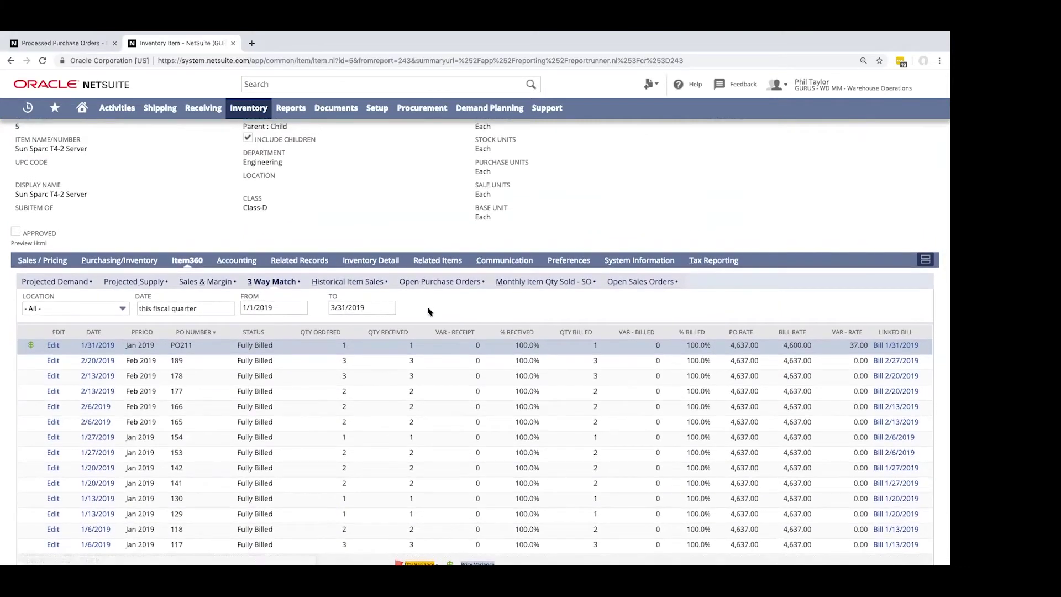
# Step: View the server's Historical Item Sales, Open Purchase Orders, Monthly Item Qty Sold - SO and Open Sales Orders lists in Item360
pyautogui.click(371, 283)
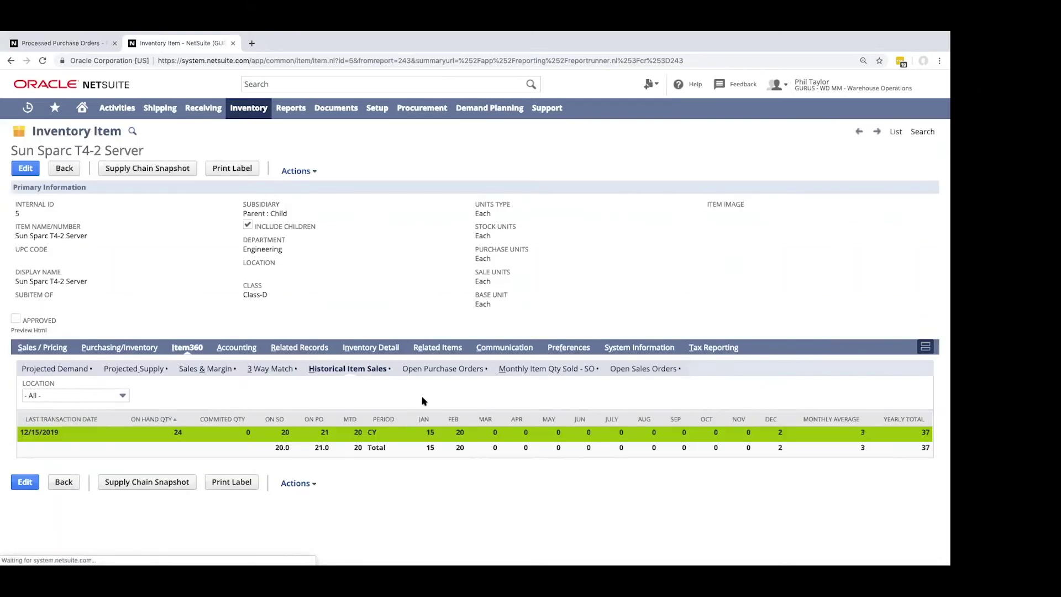
pyautogui.click(469, 369)
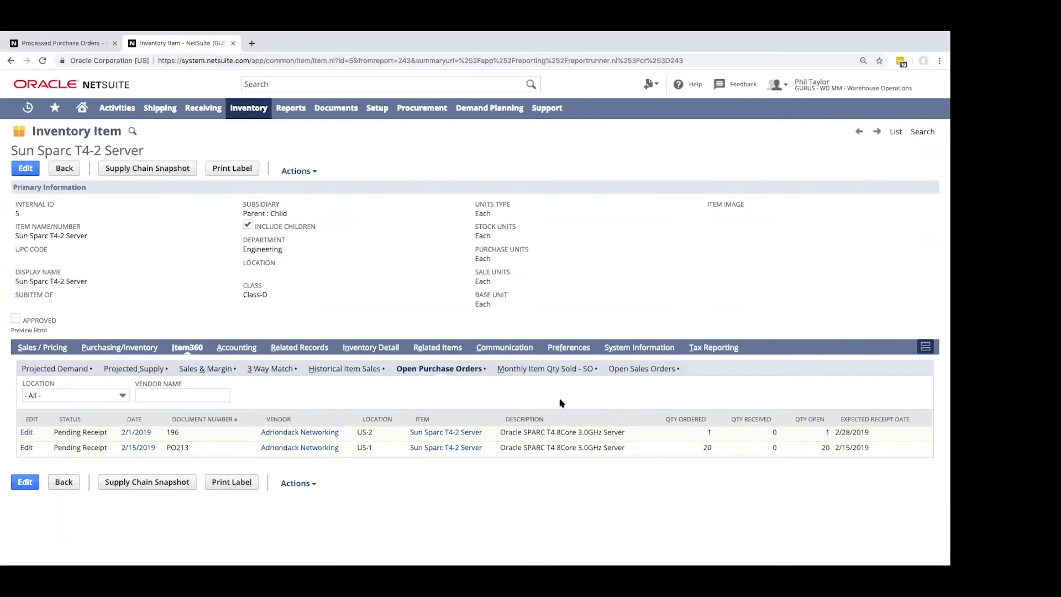
pyautogui.click(564, 367)
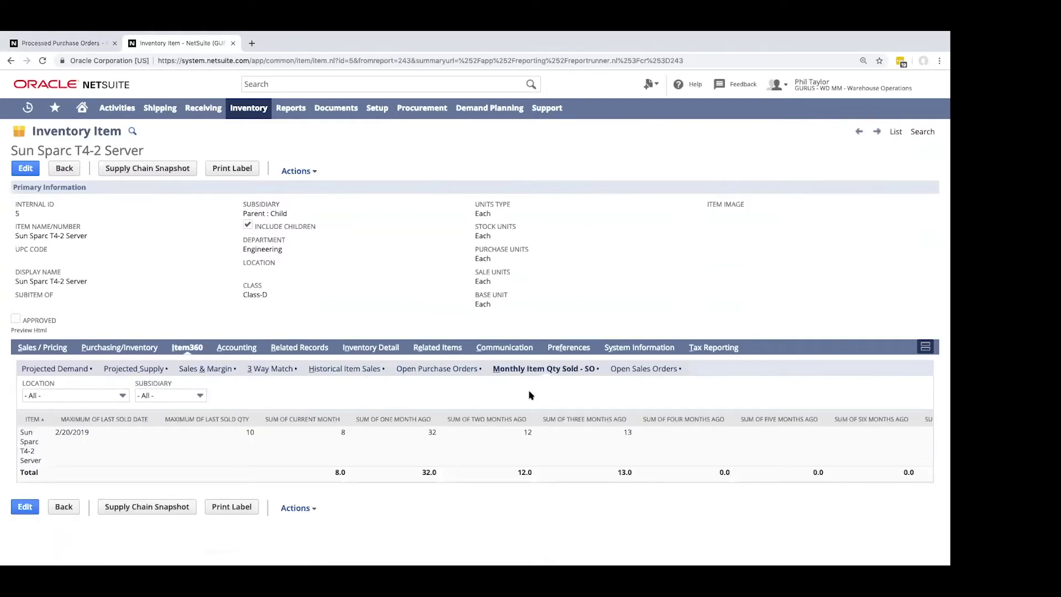
pyautogui.click(662, 369)
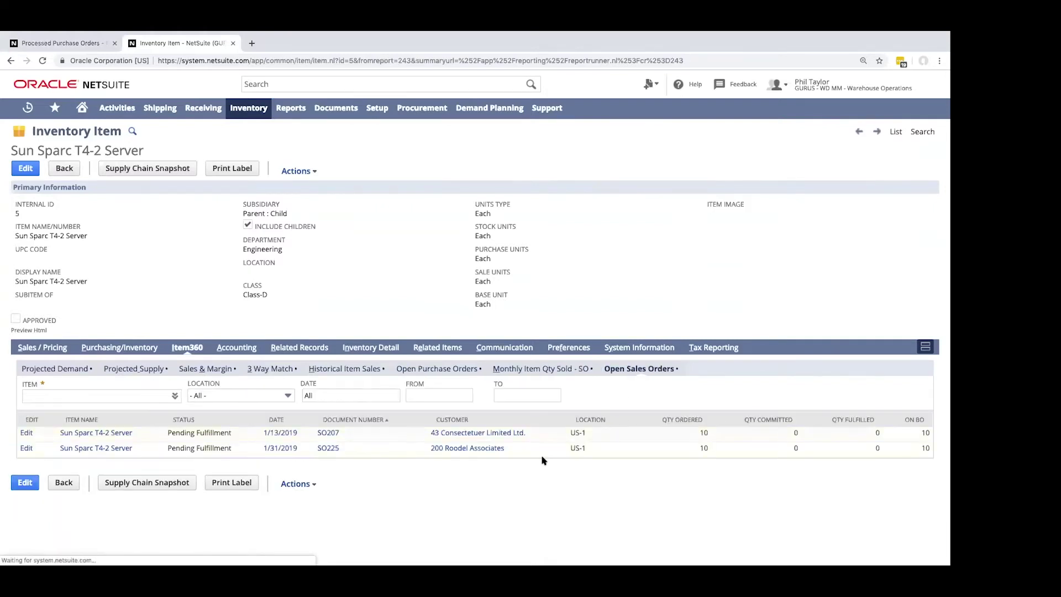